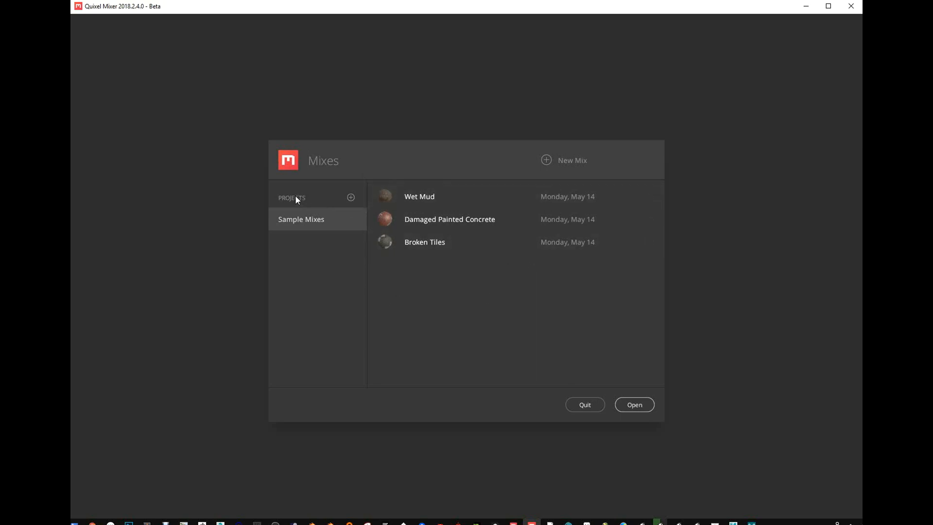
# - Add a new project named MyMix
pyautogui.click(350, 197)
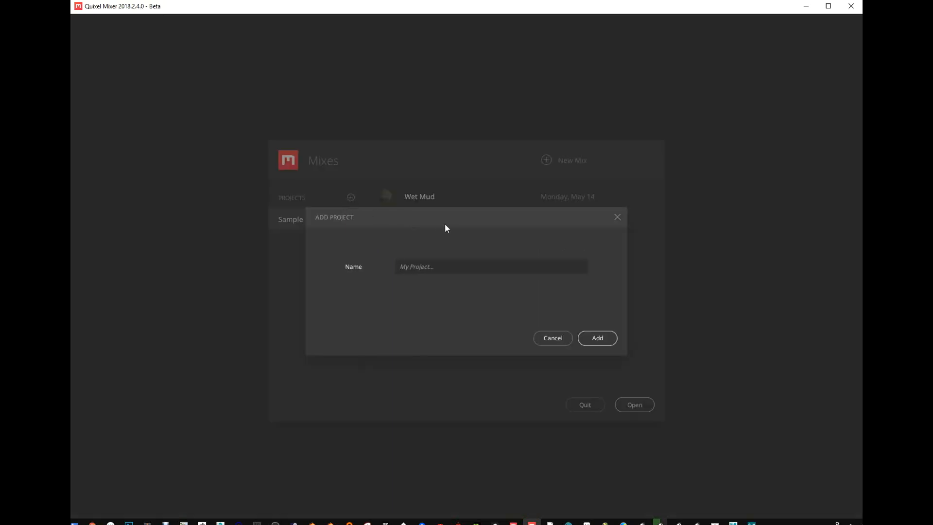
pyautogui.write('MyMix')
pyautogui.click(596, 338)
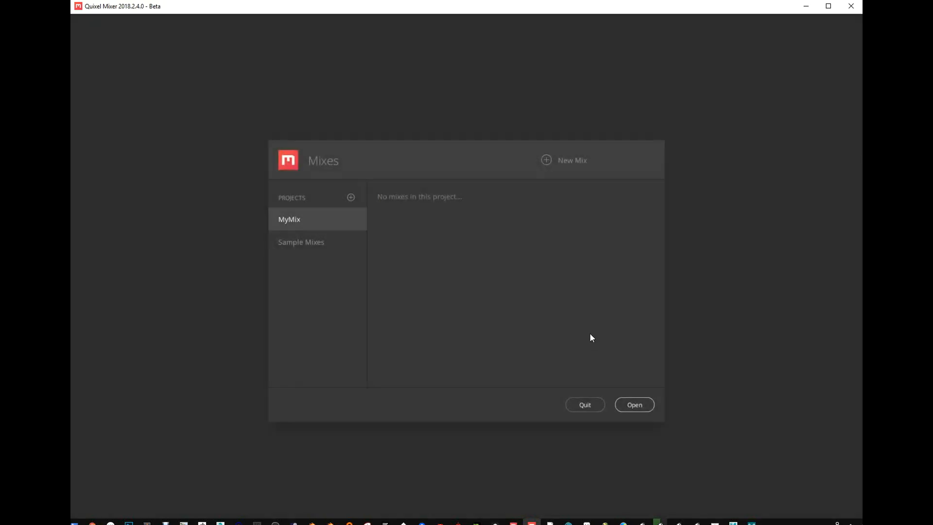
pyautogui.click(631, 402)
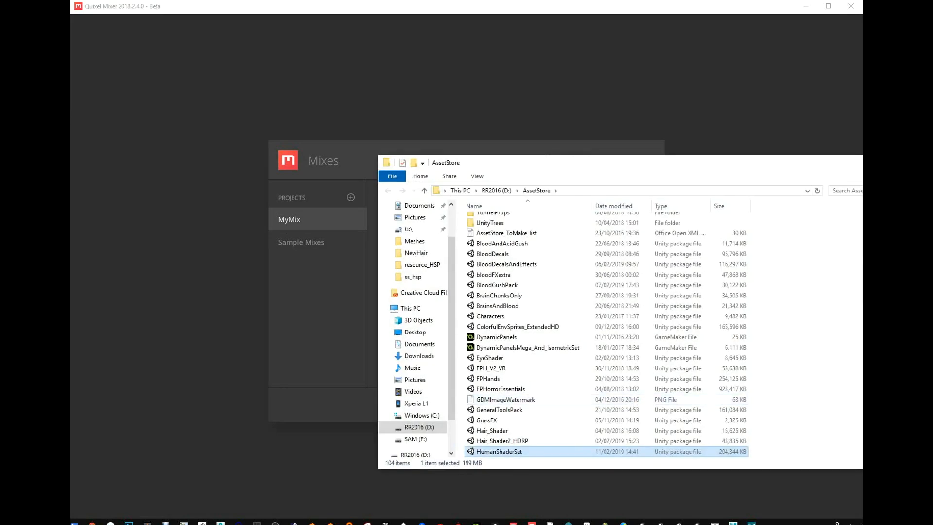
pyautogui.click(877, 162)
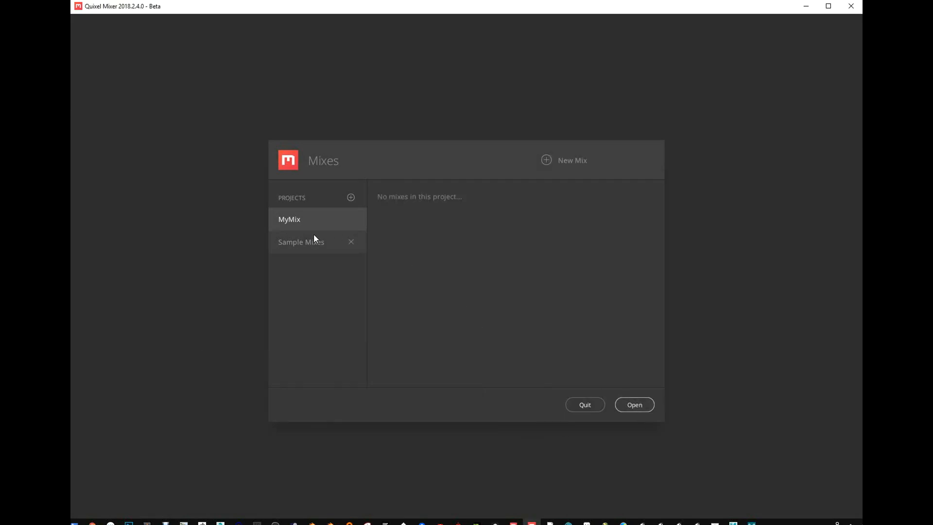
pyautogui.click(629, 405)
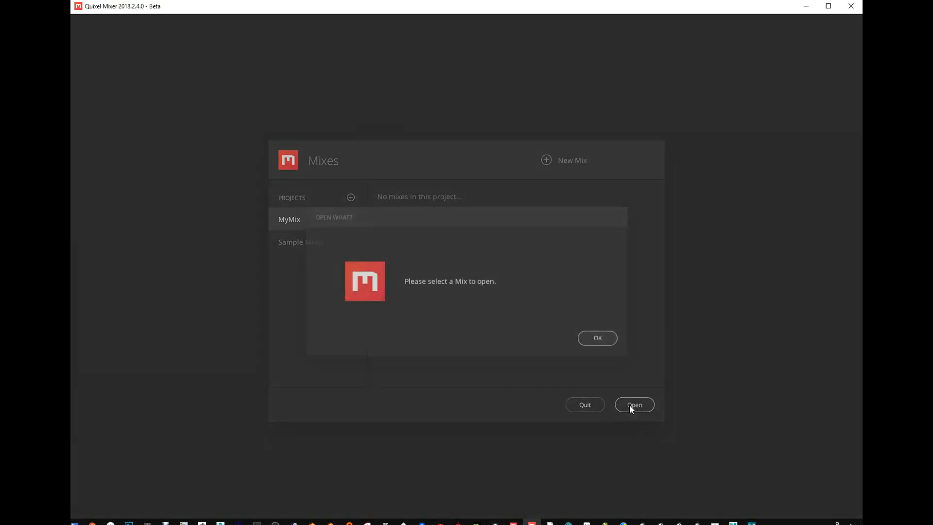
pyautogui.click(595, 337)
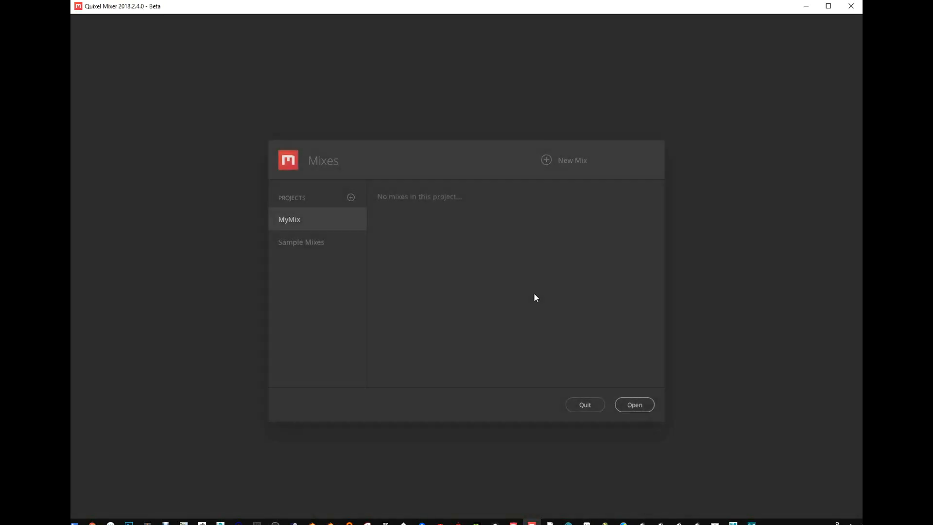
# - Start a new mix in the MyMix project, name it Mix1 and keep the Metalness PBR workflow
pyautogui.click(545, 163)
pyautogui.doubleClick(477, 246)
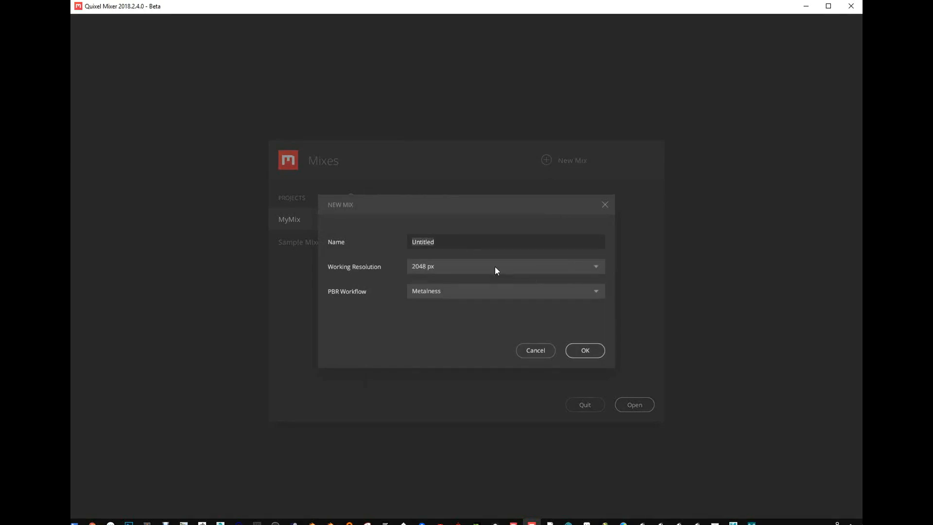
pyautogui.write('Mix1')
pyautogui.click(445, 288)
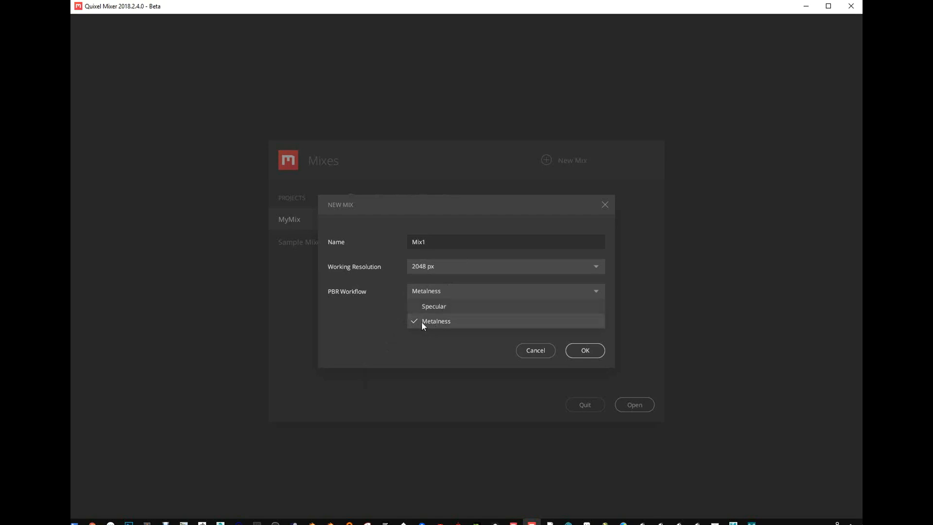
pyautogui.click(375, 320)
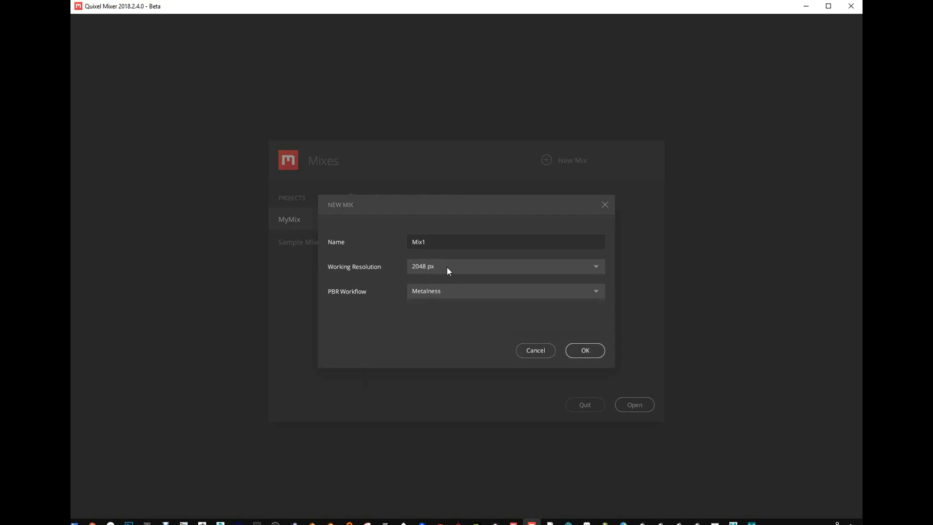
# - Set the working resolution to 2048 px and create the mix
pyautogui.click(429, 266)
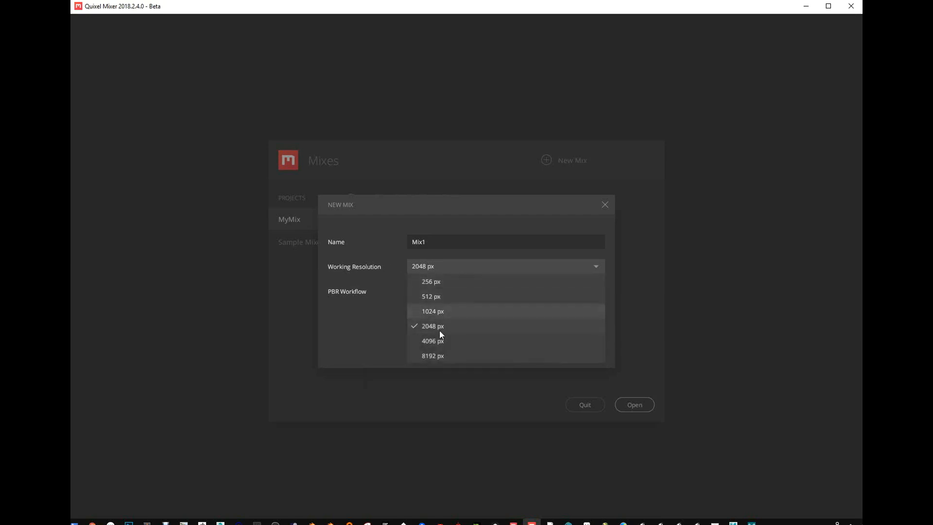
pyautogui.click(373, 328)
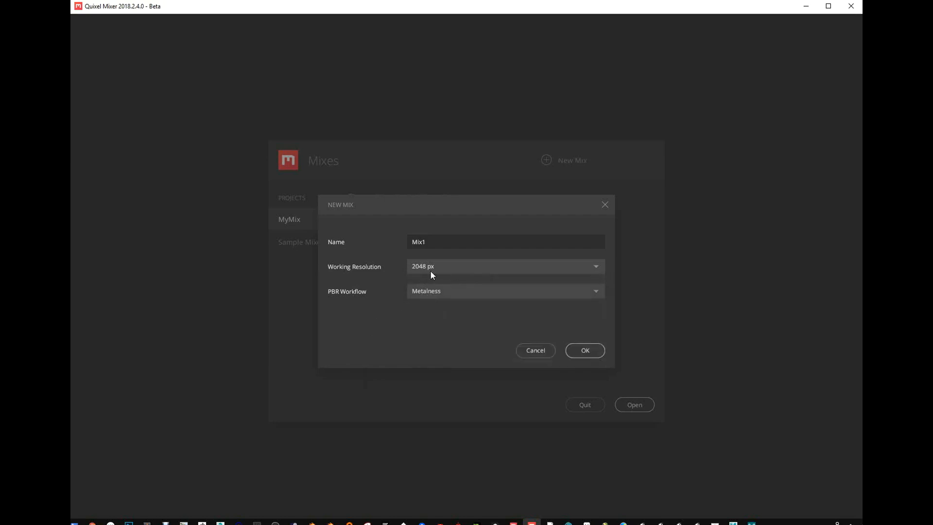
pyautogui.click(449, 268)
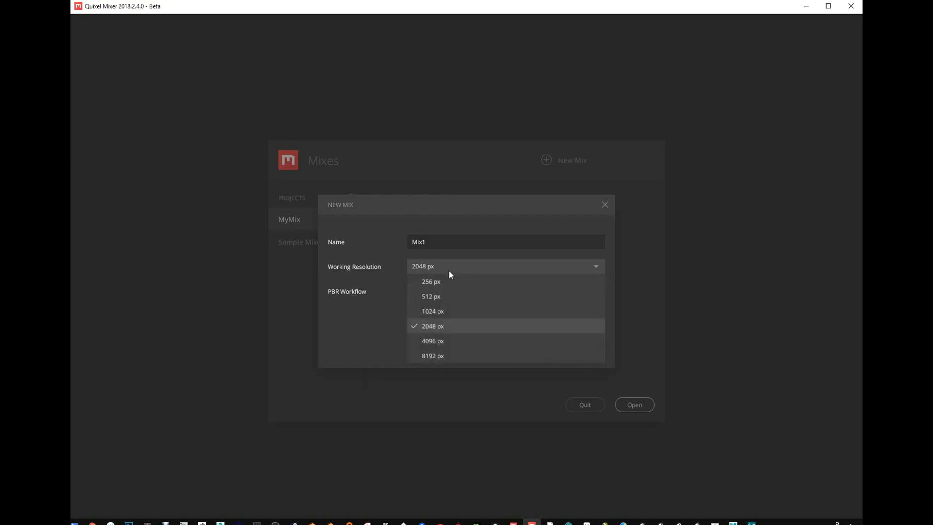
pyautogui.click(439, 310)
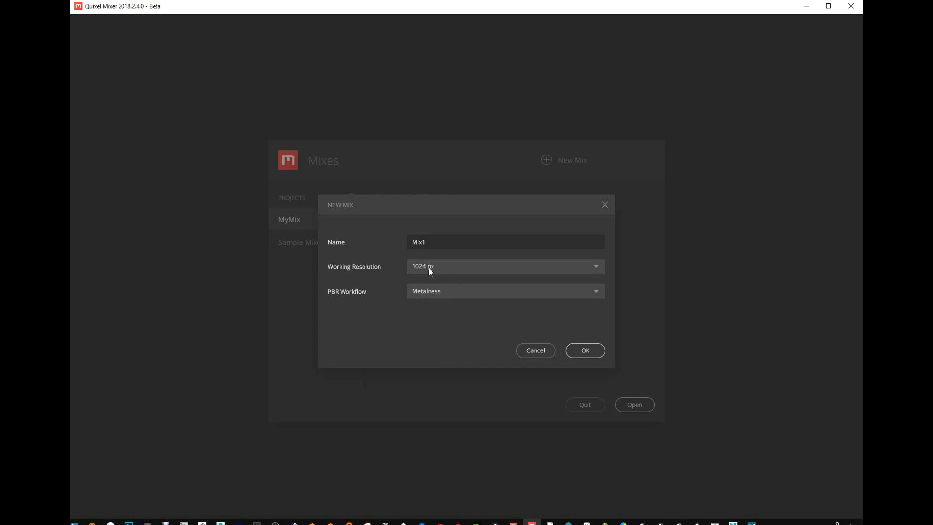
pyautogui.click(443, 267)
pyautogui.click(439, 325)
pyautogui.click(586, 353)
# - Examine the plane, the export settings with their resolution choices, and the local library
pyautogui.moveTo(495, 268); pyautogui.dragTo(435, 263)
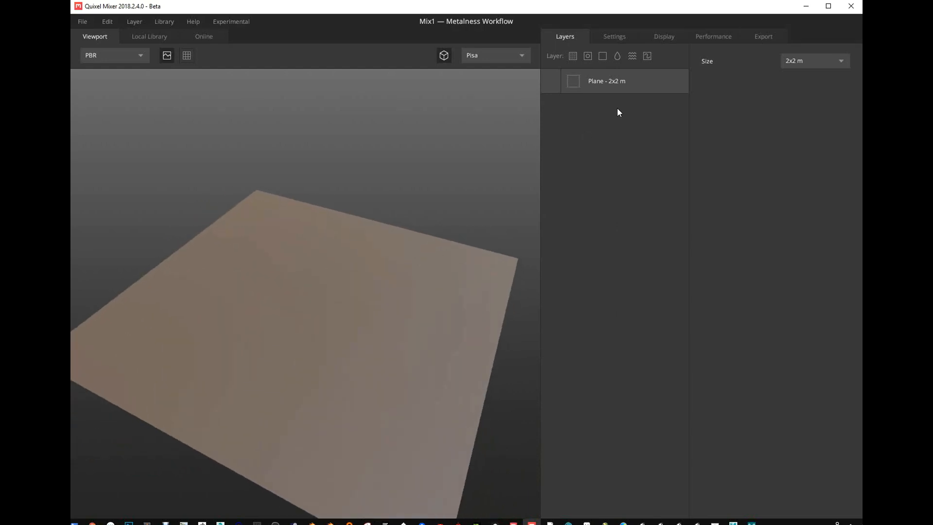
pyautogui.click(762, 36)
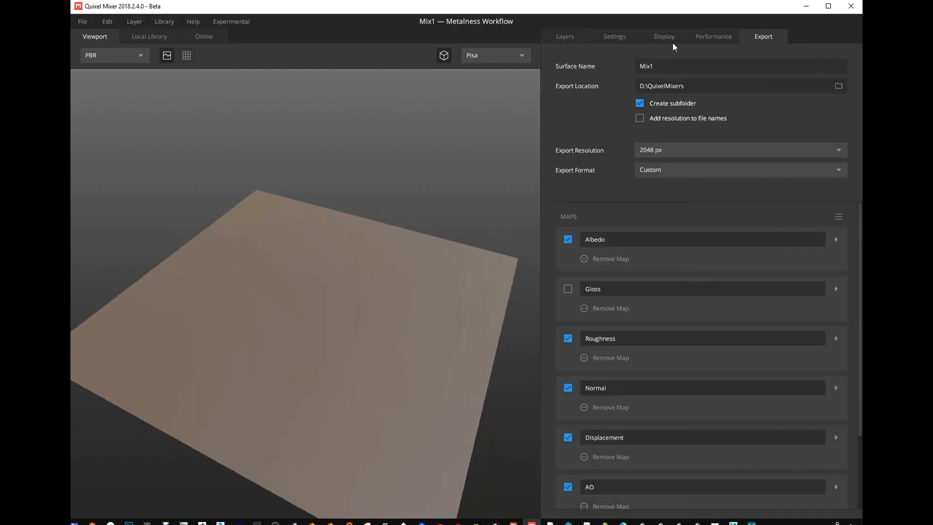
pyautogui.click(694, 151)
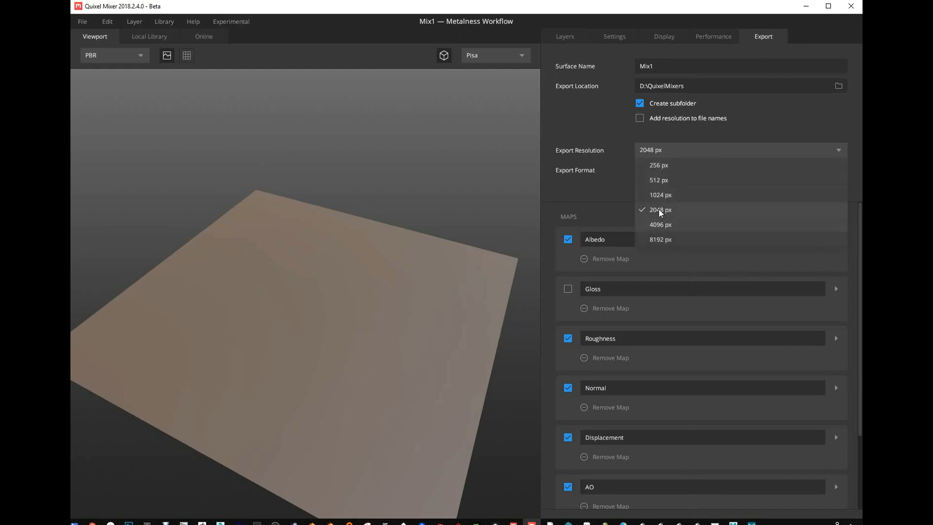
pyautogui.click(407, 145)
pyautogui.moveTo(384, 164); pyautogui.dragTo(451, 172)
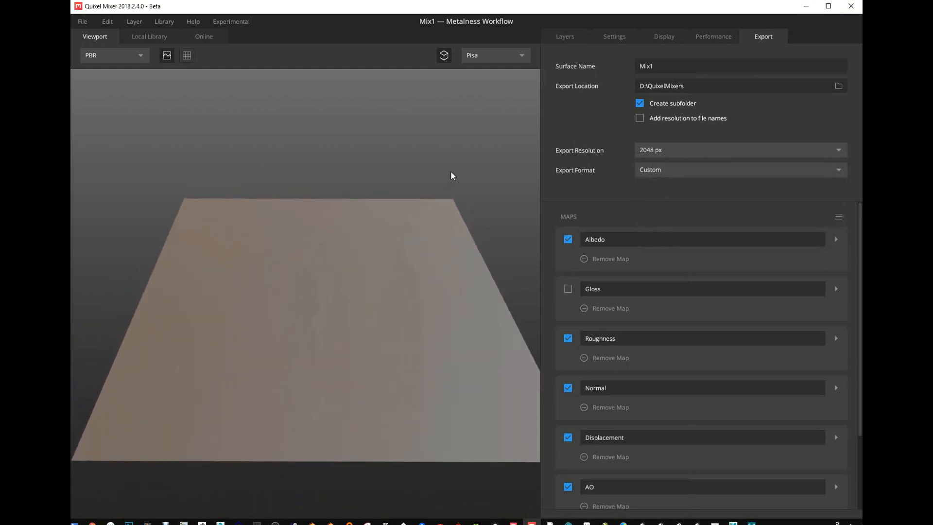
pyautogui.click(141, 36)
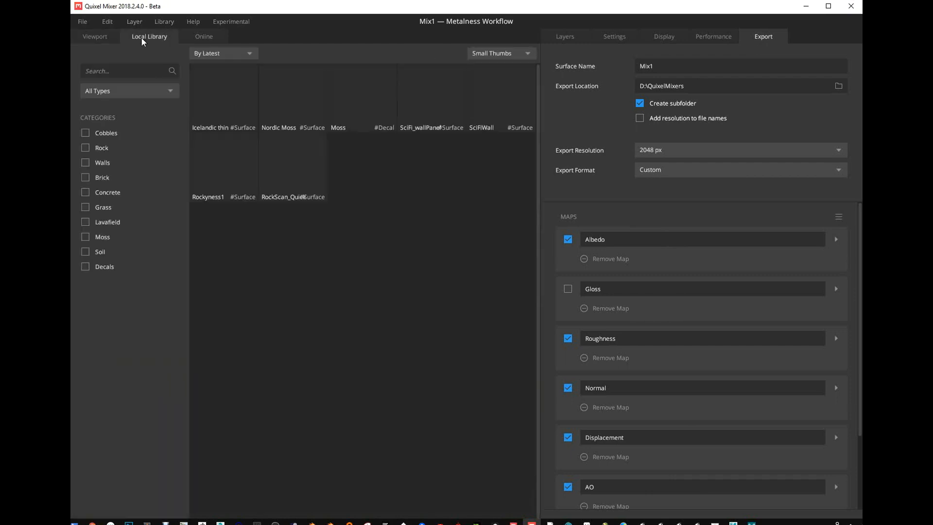
pyautogui.click(119, 36)
# - Start a custom surface import and load sjggaija_8K_Albedo as the Diffuse map, with Auto Populate filling the other maps
pyautogui.click(162, 21)
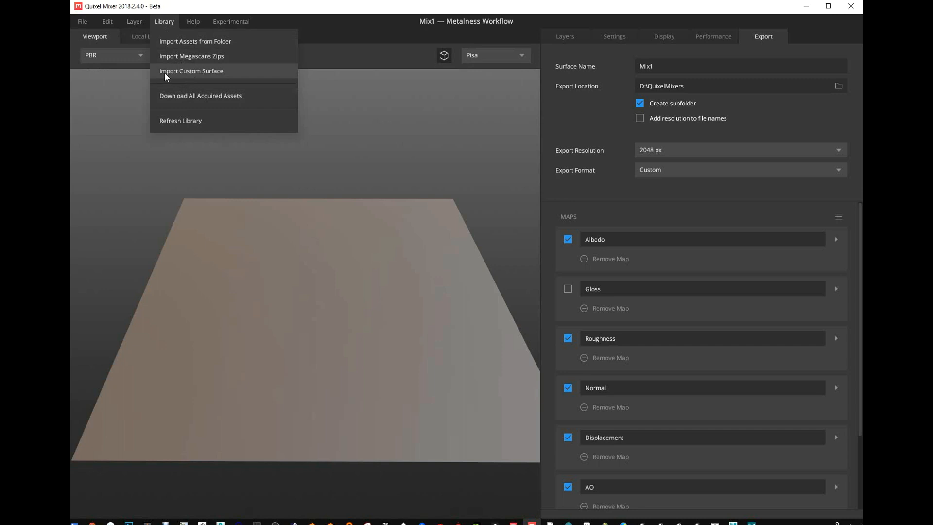
pyautogui.click(211, 73)
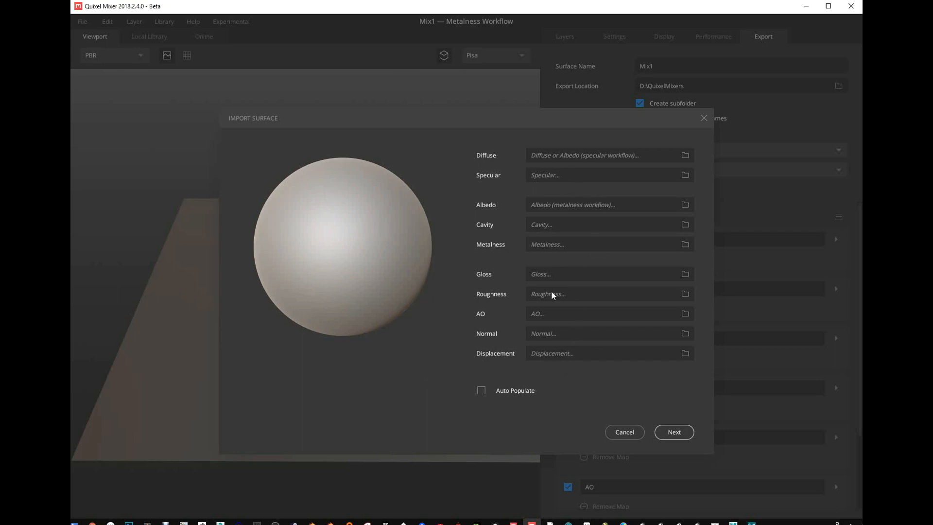
pyautogui.click(686, 155)
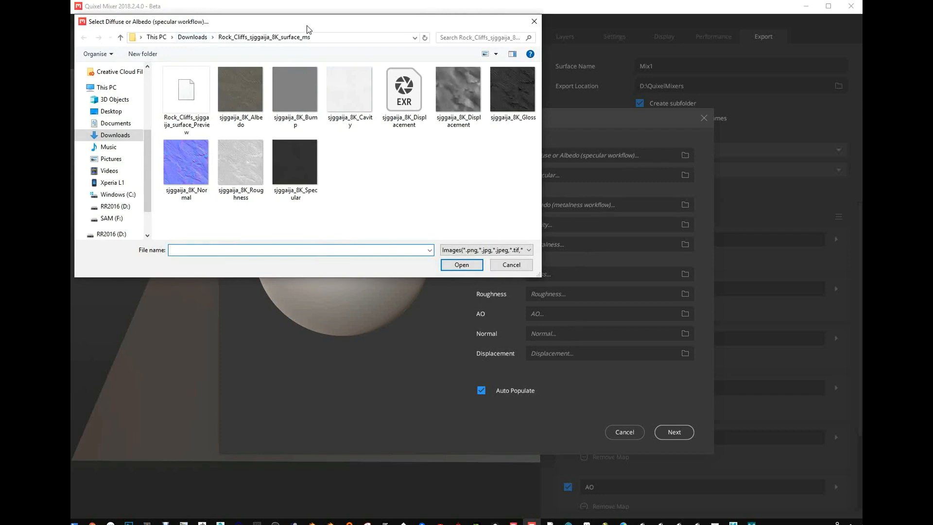
pyautogui.moveTo(307, 25); pyautogui.dragTo(228, 58)
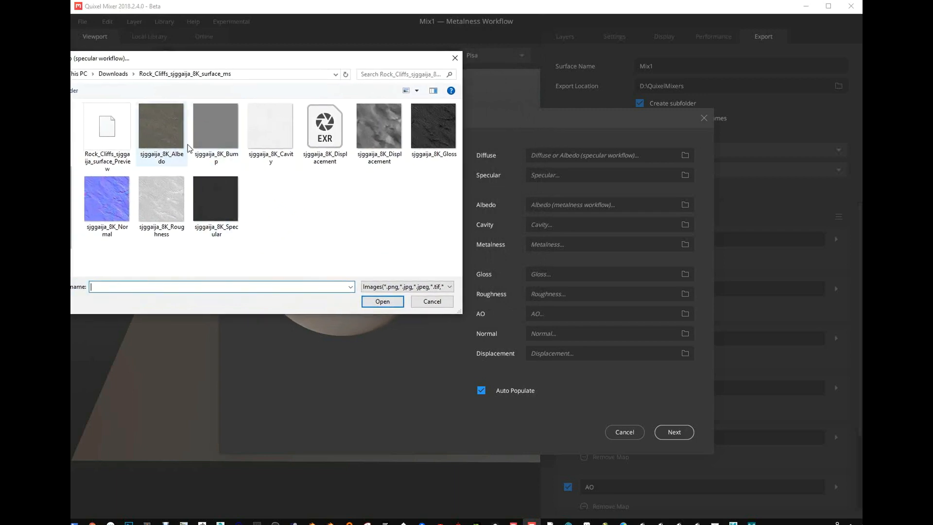
pyautogui.click(177, 138)
pyautogui.click(386, 301)
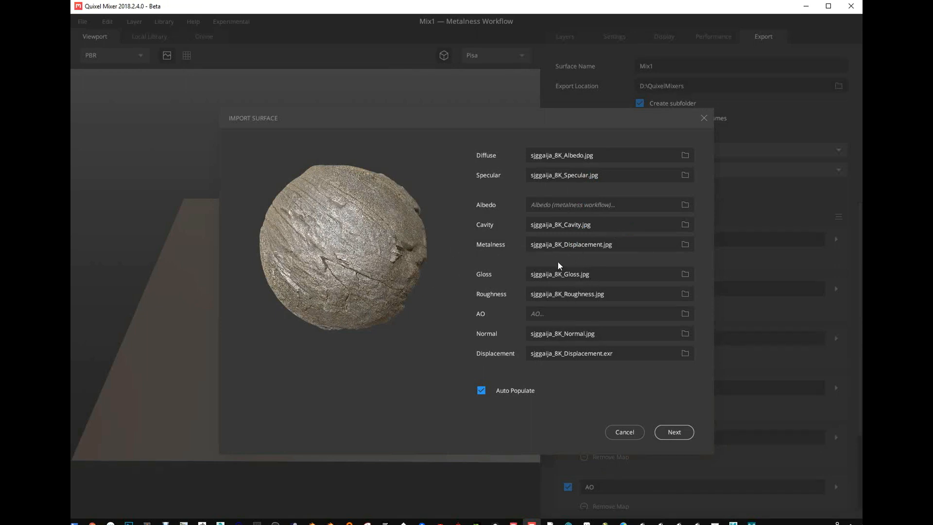
# - Remove the displacement image from the surface's Metalness map
pyautogui.click(686, 245)
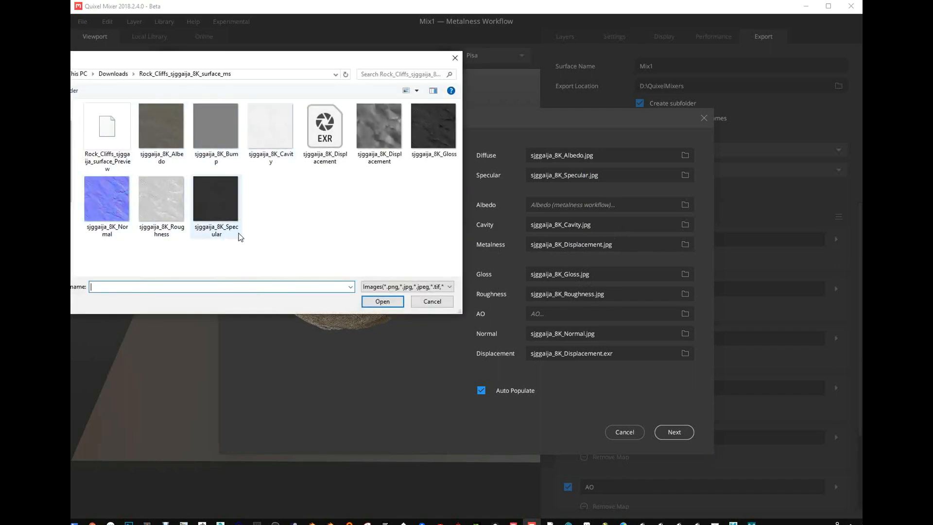
pyautogui.click(433, 305)
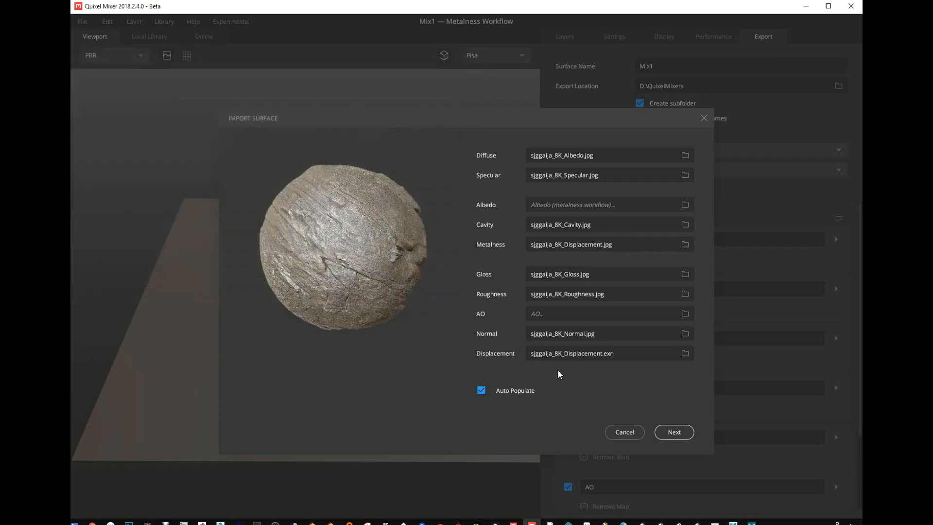
pyautogui.click(626, 247)
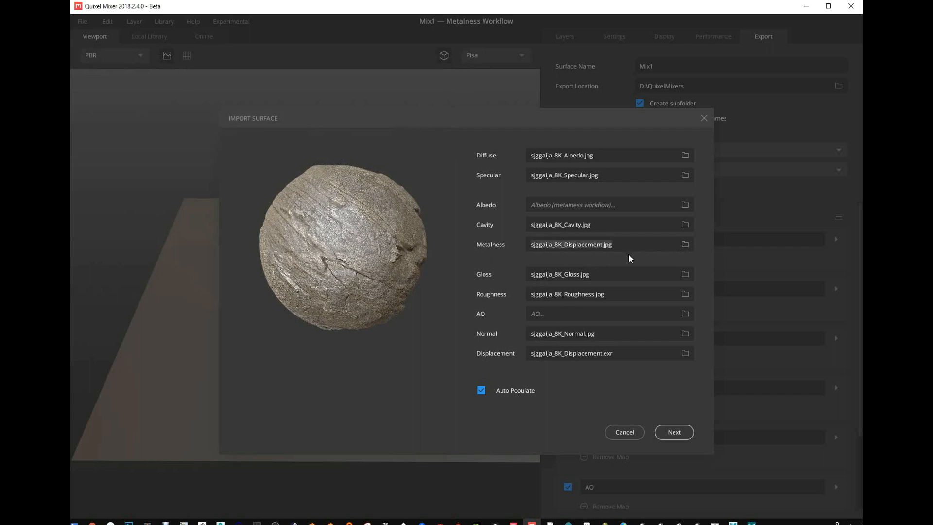
pyautogui.press('BackSpace')
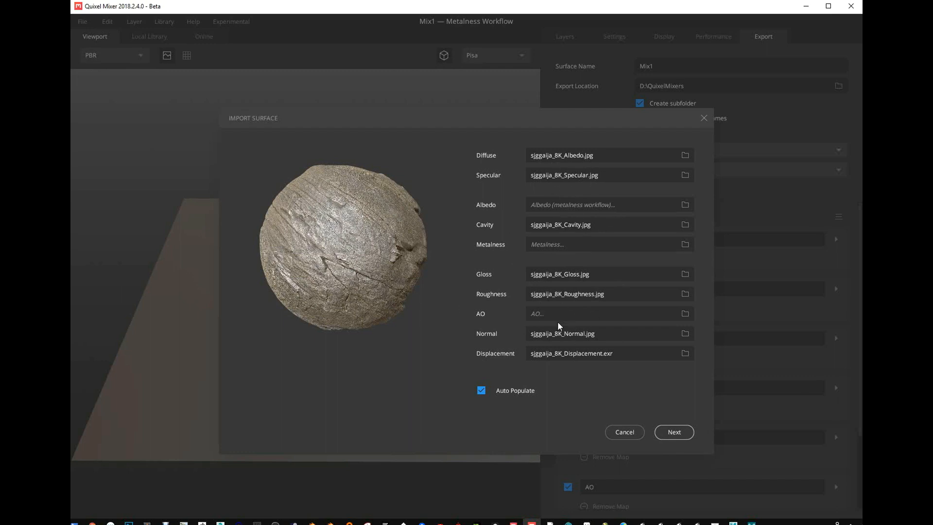
# - Continue to the surface details, name the surface RockySurface, and set its area to 2 m and height to about 19.4
pyautogui.click(679, 430)
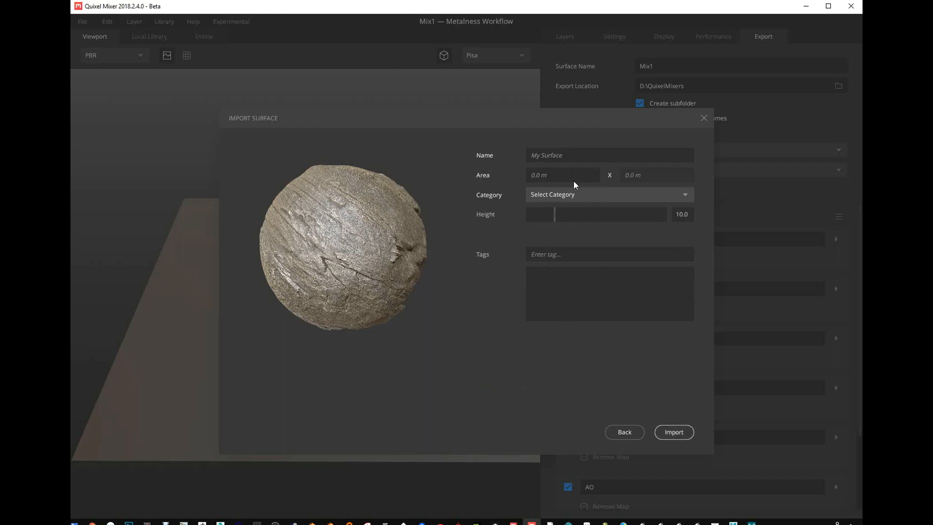
pyautogui.click(572, 158)
pyautogui.write('RockySurface')
pyautogui.click(556, 175)
pyautogui.write('2')
pyautogui.moveTo(558, 214); pyautogui.dragTo(581, 218)
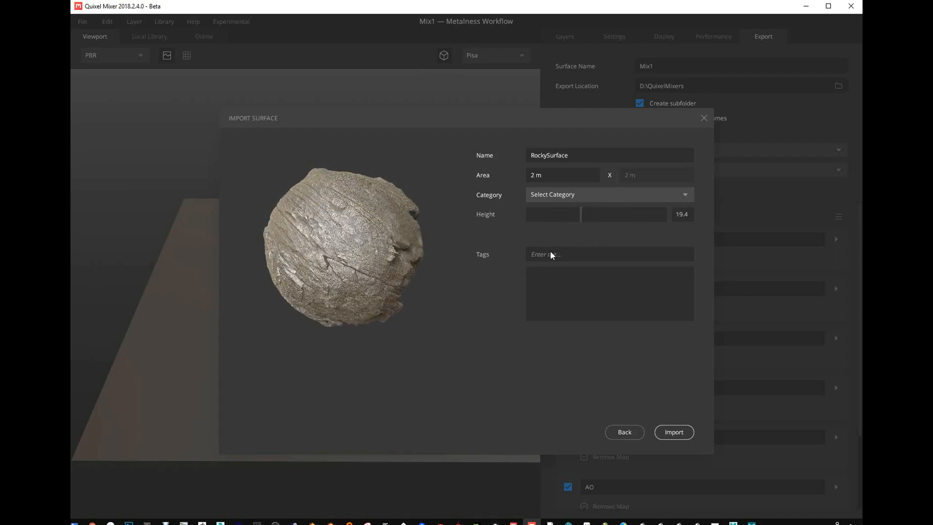
# - Add the tags Rock and stone to the surface
pyautogui.write('Rcok')
pyautogui.press('BackSpace')
pyautogui.press('BackSpace')
pyautogui.press('BackSpace')
pyautogui.write('ock')
pyautogui.press('Return')
pyautogui.write('stone')
pyautogui.press('Return')
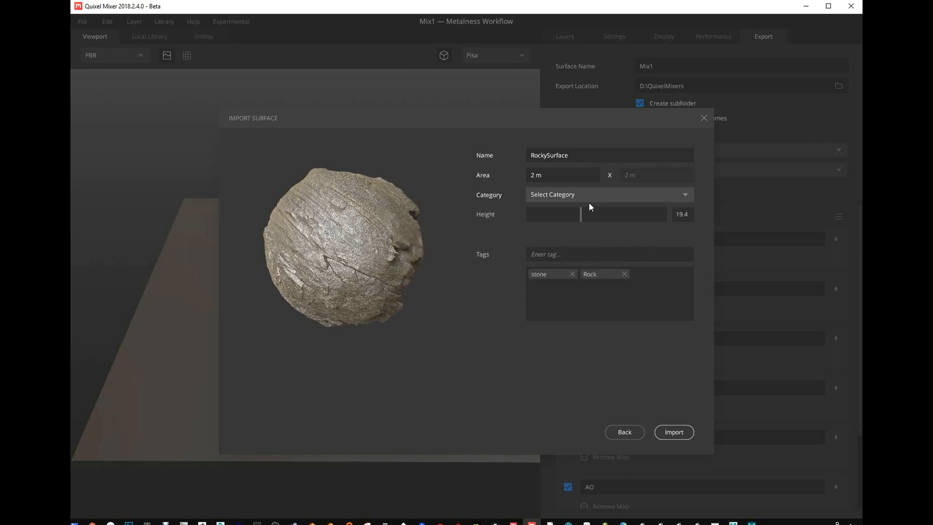
# - Import the surface under the Rock category and show it in the local library
pyautogui.click(678, 436)
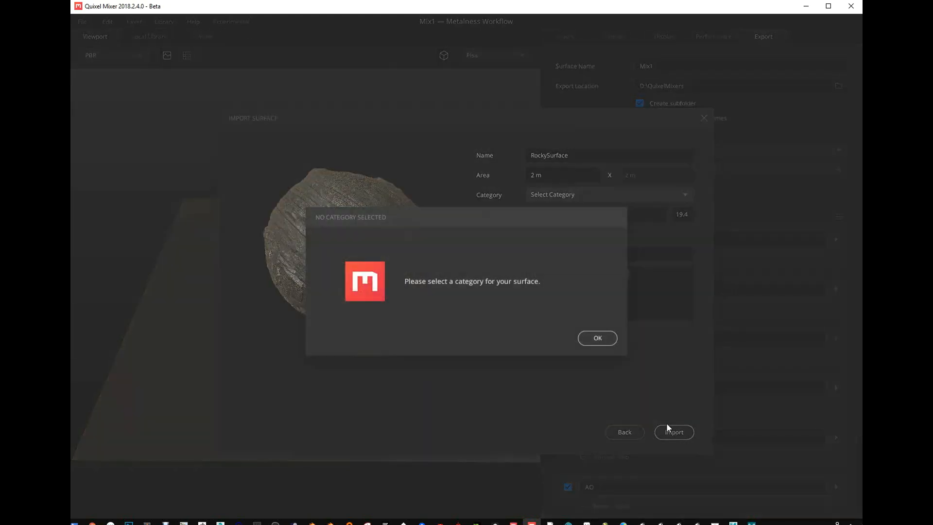
pyautogui.click(591, 335)
pyautogui.click(611, 194)
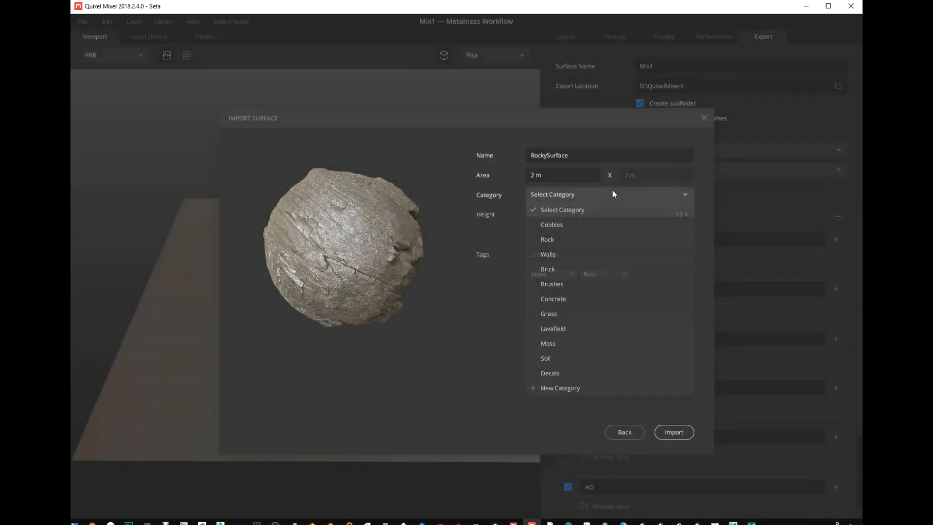
pyautogui.click(557, 239)
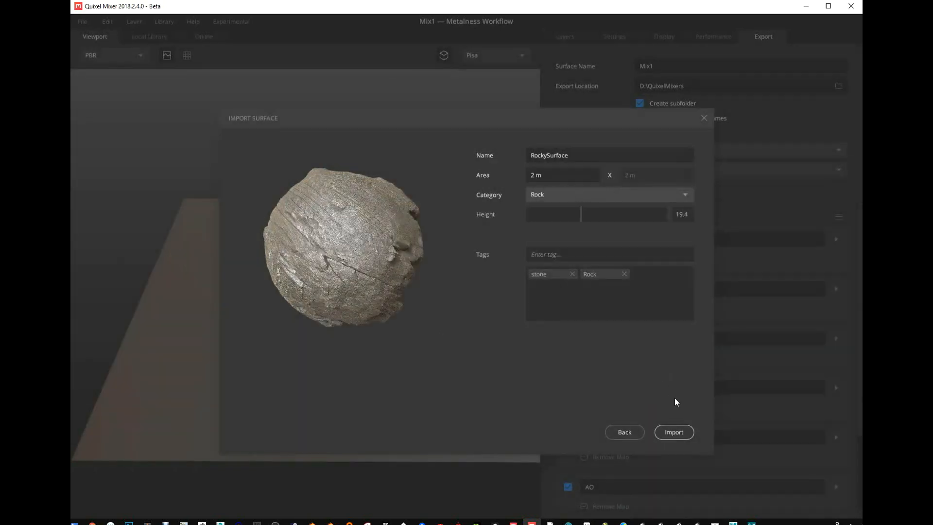
pyautogui.click(671, 432)
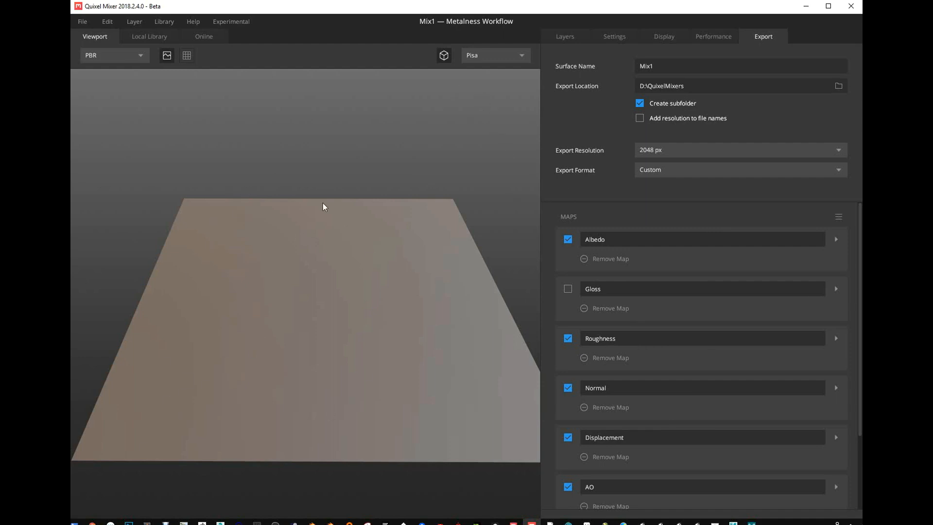
pyautogui.click(153, 37)
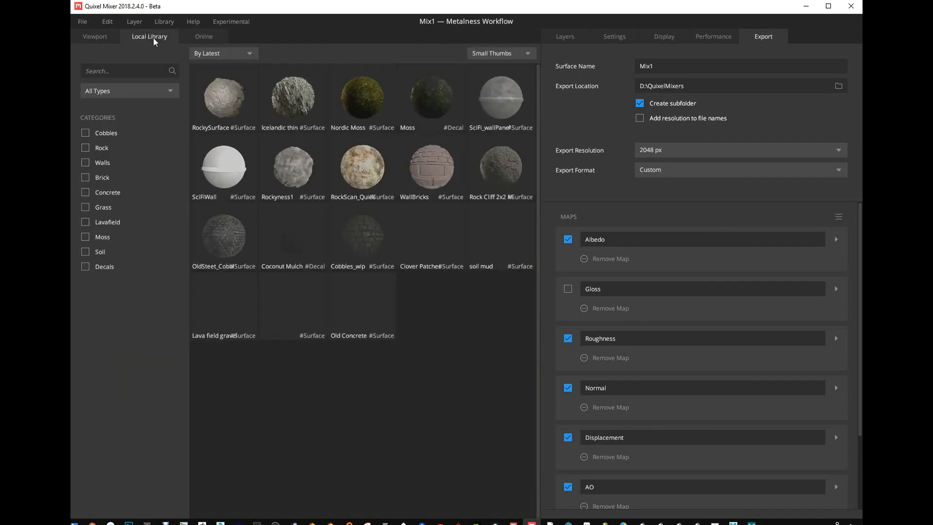
# - Add RockySurface from the local library to the mix as a layer, show the layer settings and inspect the surface up close
pyautogui.click(225, 94)
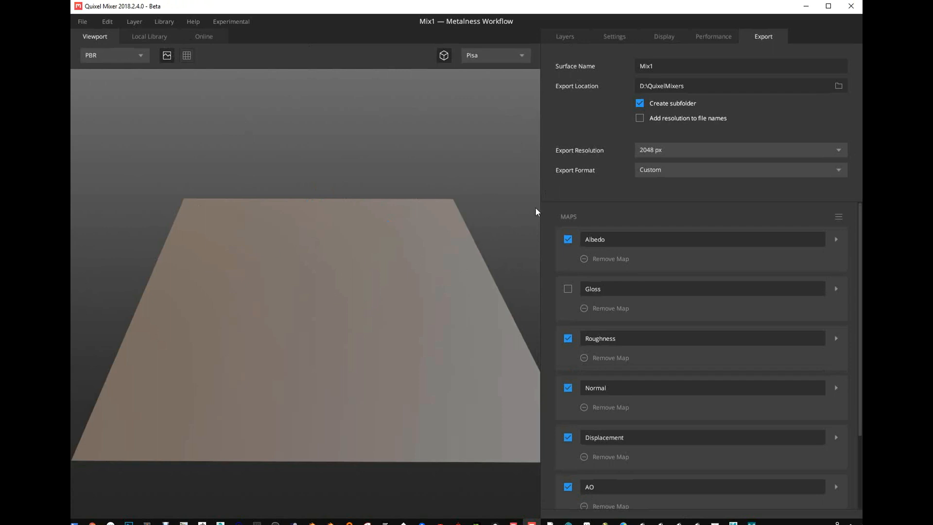
pyautogui.click(569, 37)
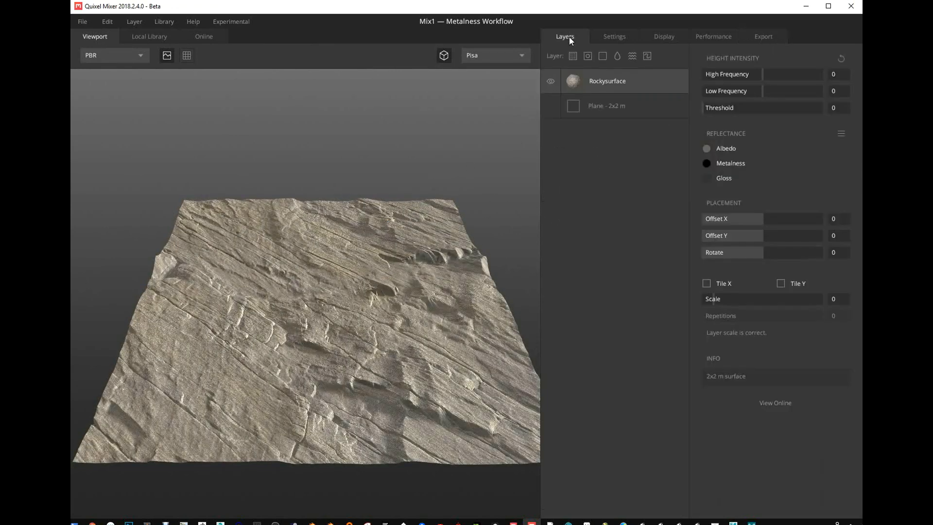
pyautogui.click(151, 39)
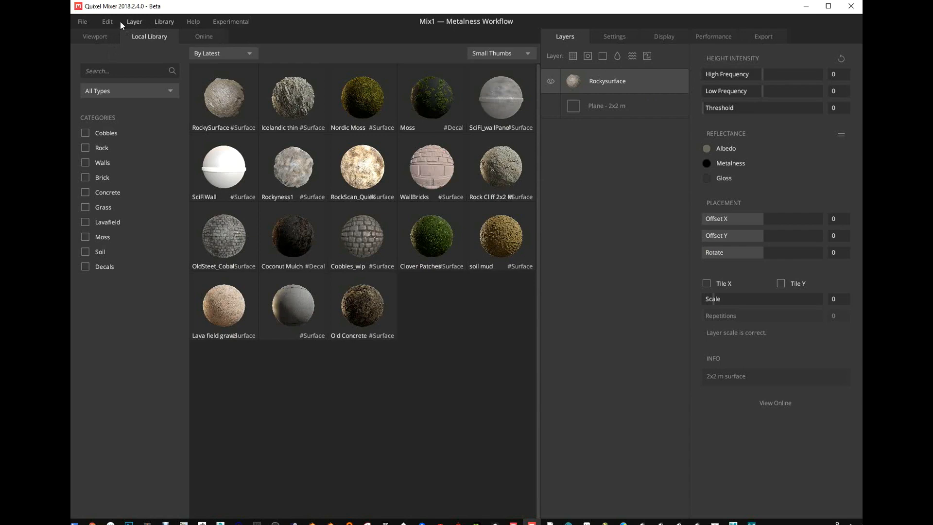
pyautogui.click(95, 37)
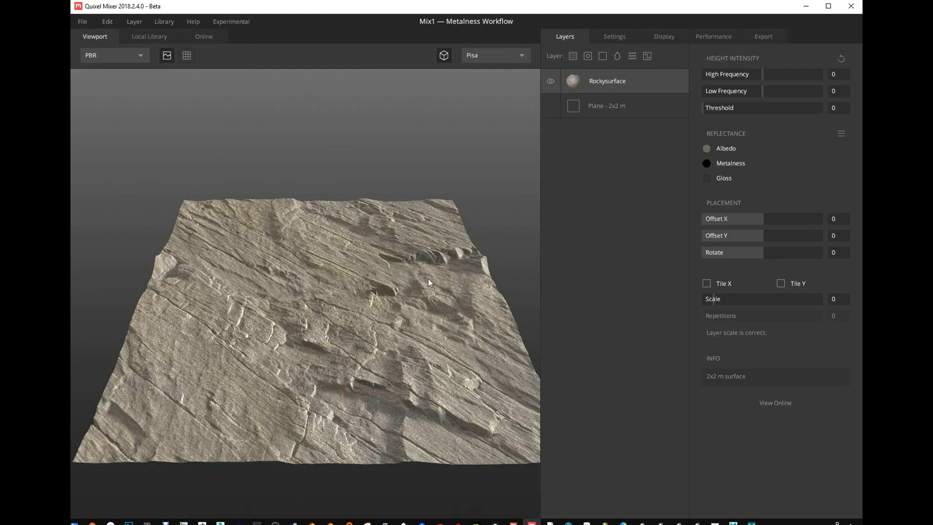
pyautogui.moveTo(465, 253); pyautogui.dragTo(247, 248)
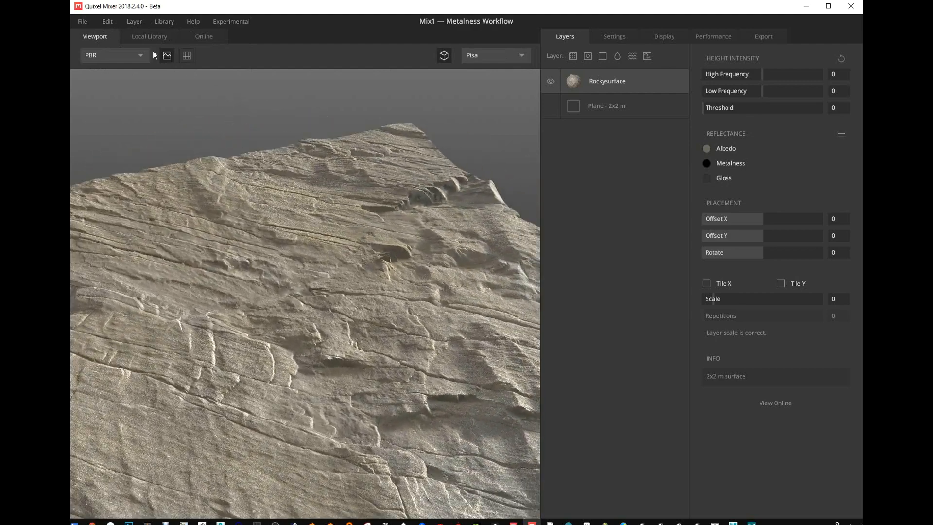
pyautogui.moveTo(479, 140); pyautogui.dragTo(462, 215)
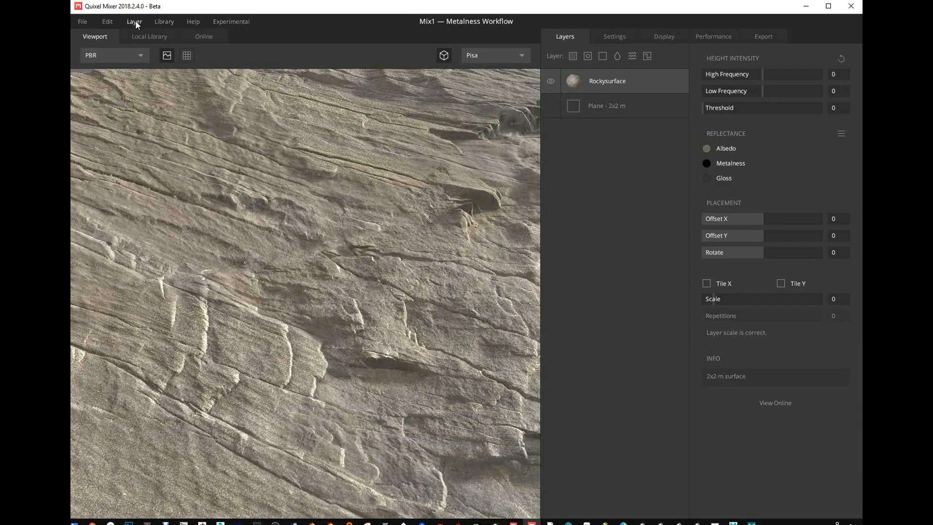
# - Start importing another custom surface and browse for its Diffuse map in the folder D:\Storage\Textures\Found\slate2-tiled-ue4
pyautogui.click(163, 22)
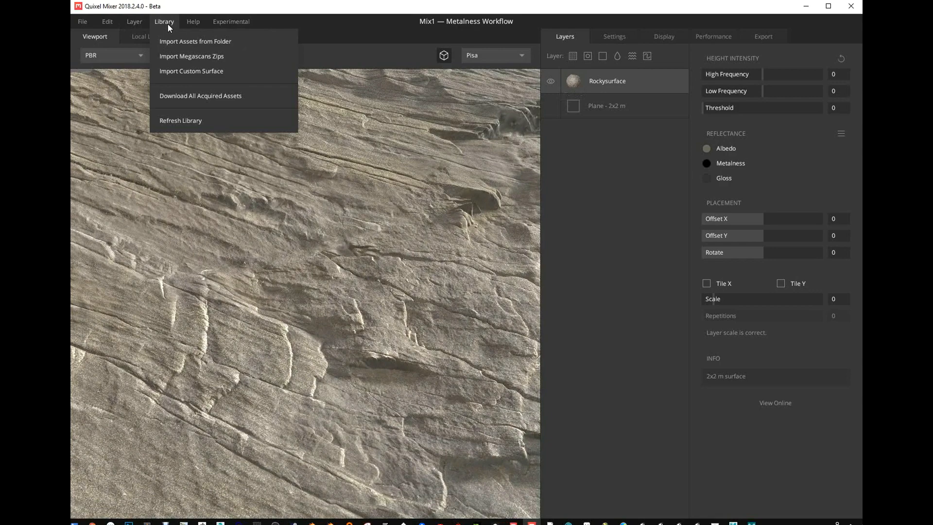
pyautogui.click(181, 72)
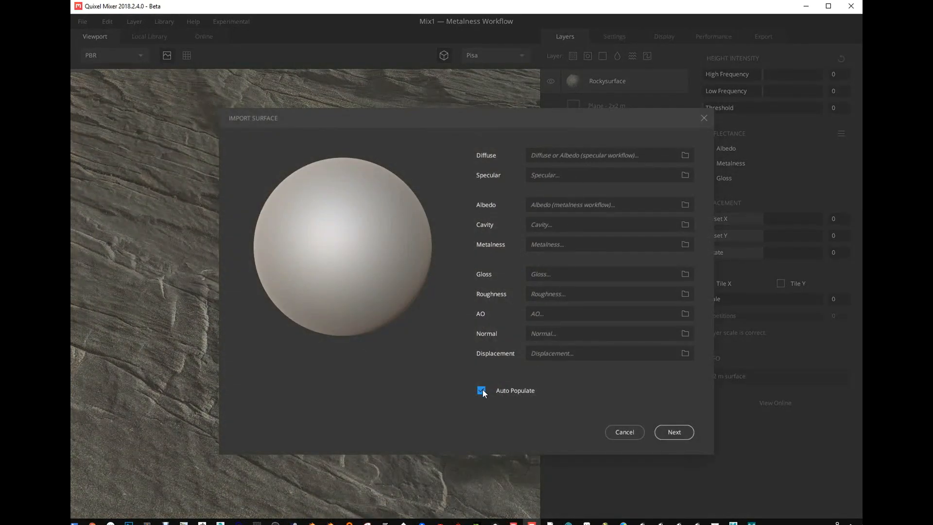
pyautogui.click(685, 155)
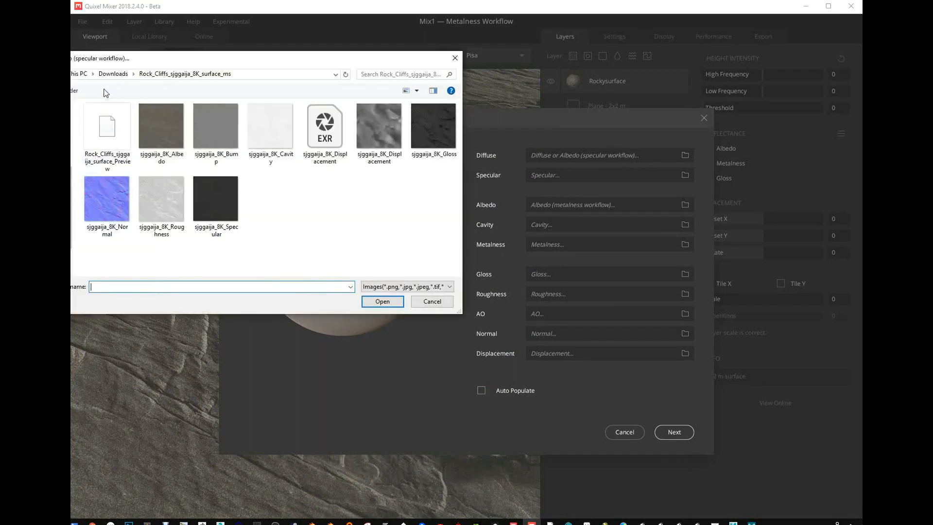
pyautogui.click(72, 249)
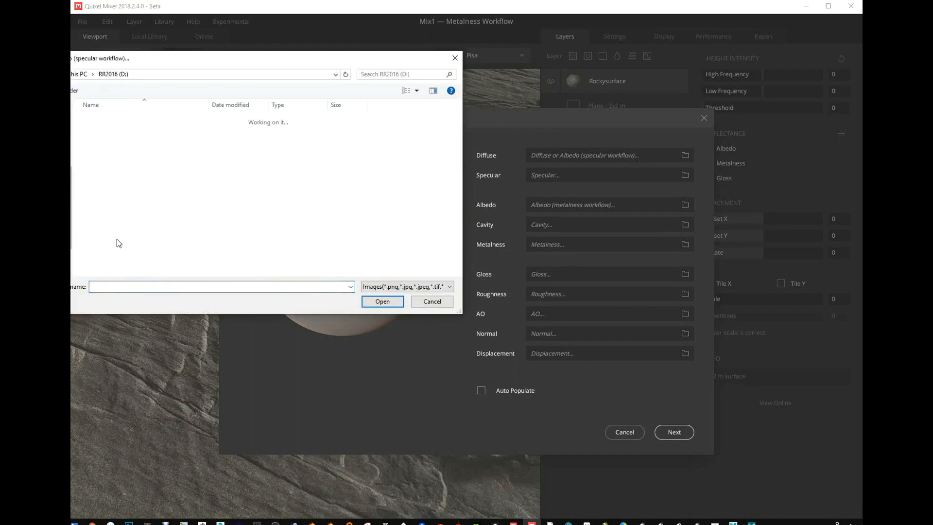
pyautogui.scroll(-5, 97, 229)
pyautogui.scroll(-19, 97, 226)
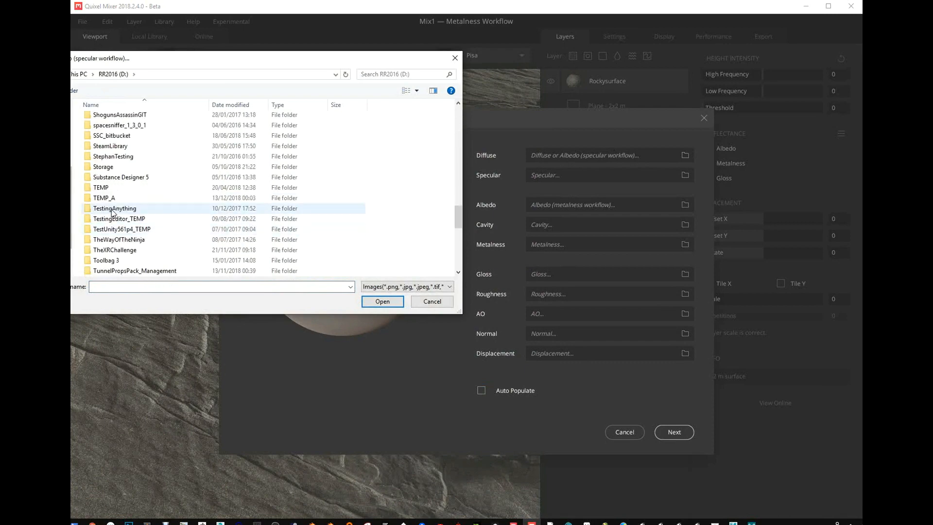
pyautogui.doubleClick(108, 168)
pyautogui.scroll(-3, 140, 229)
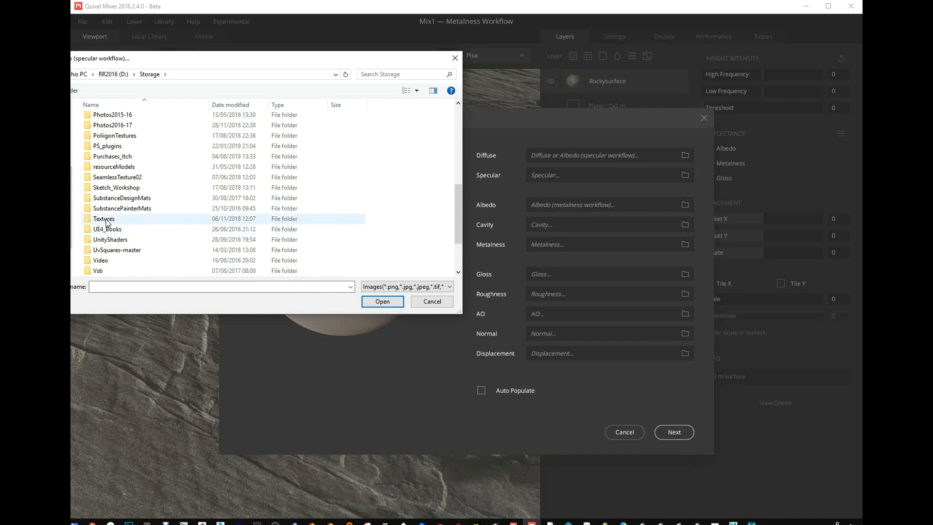
pyautogui.doubleClick(129, 222)
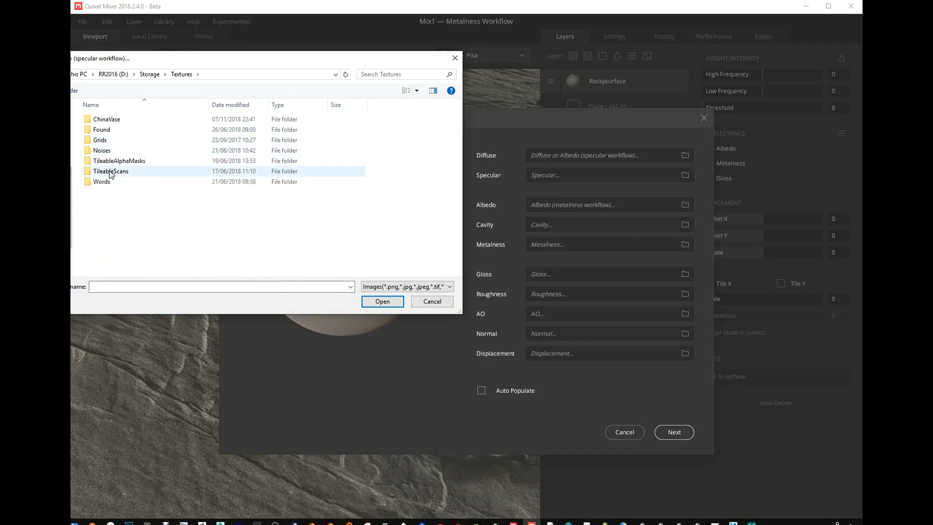
pyautogui.doubleClick(104, 130)
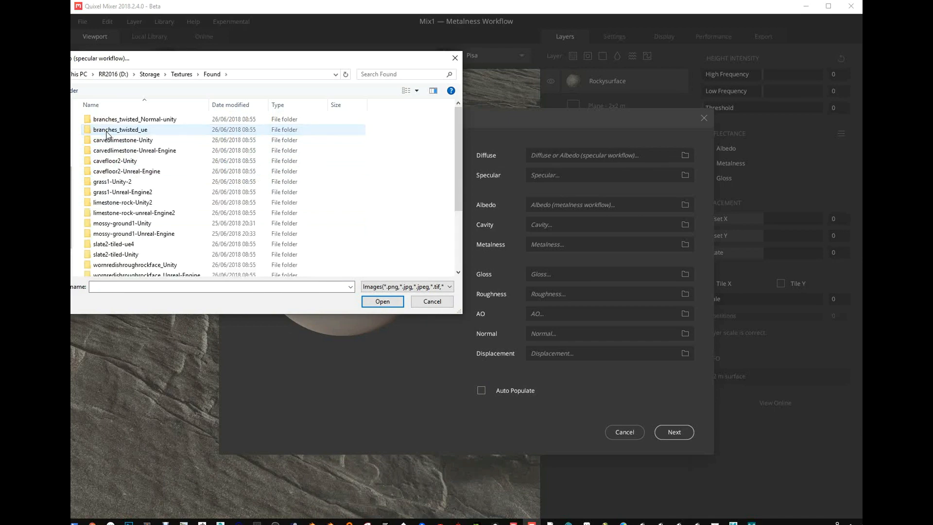
pyautogui.scroll(-1, 108, 135)
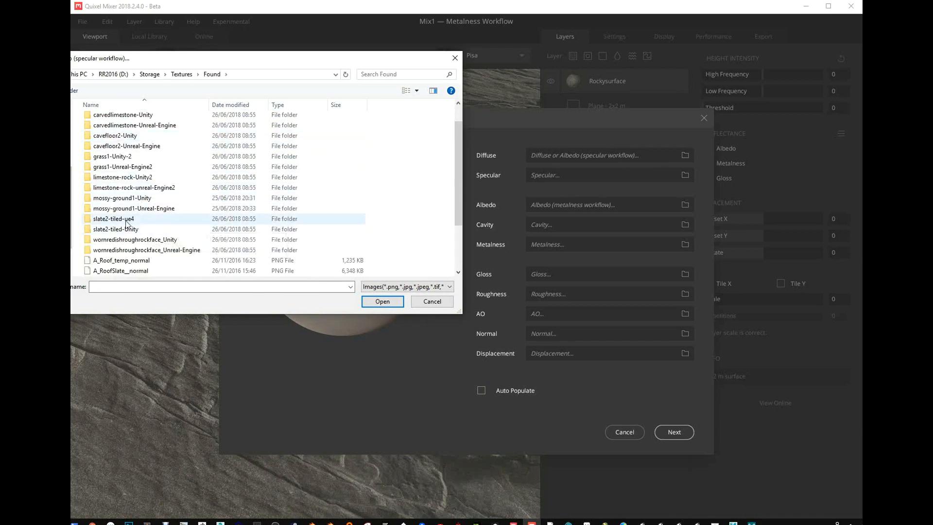
pyautogui.doubleClick(127, 219)
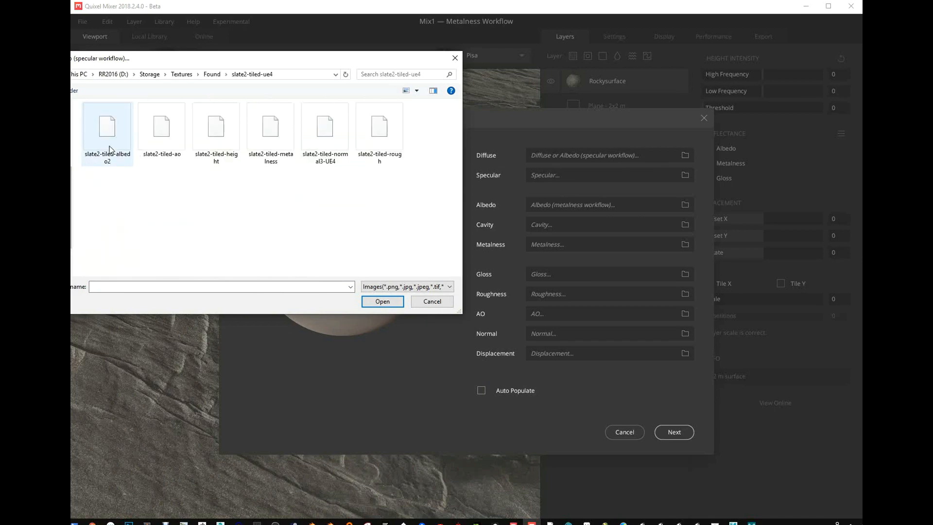
# - With Auto Populate enabled, load slate2-tiled-albedo2 as the Diffuse map, reusing the copied path of the slate2-tiled-ue4 folder
pyautogui.click(299, 77)
pyautogui.hotkey('ctrl', 'c')
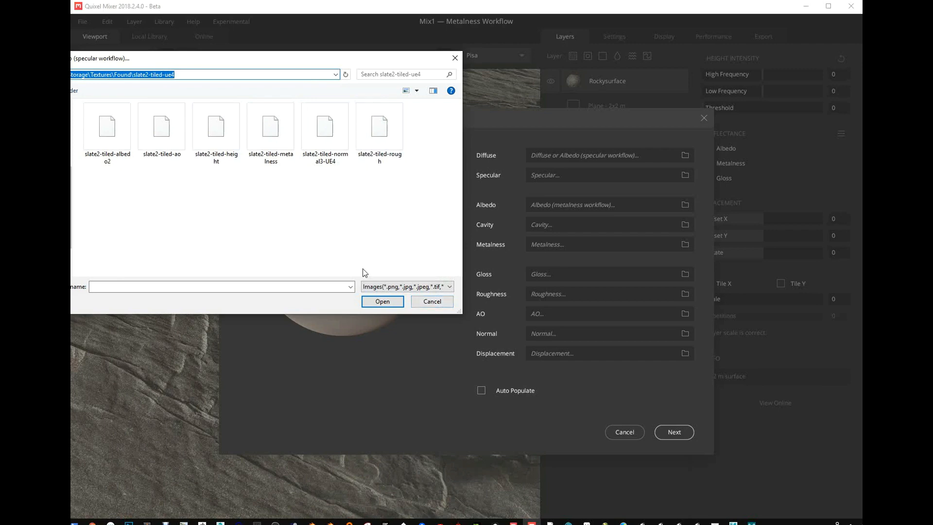
pyautogui.click(431, 302)
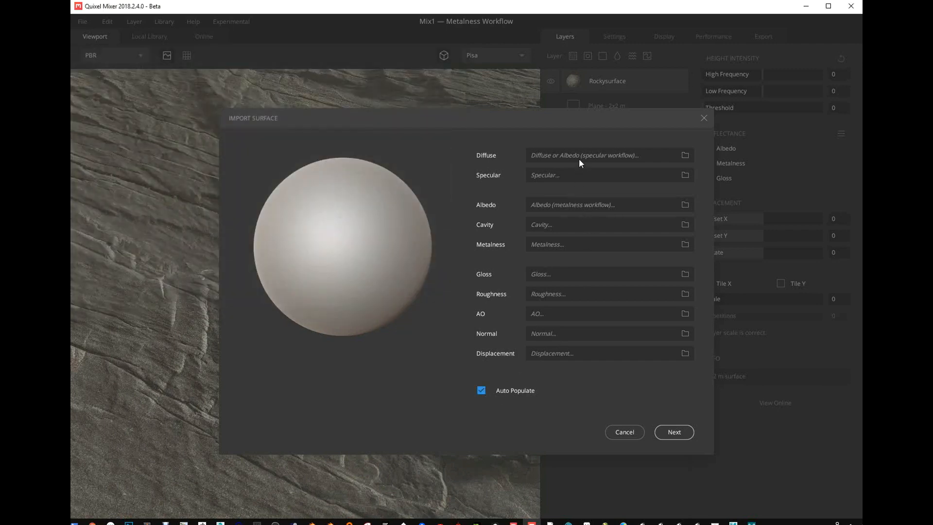
pyautogui.click(689, 154)
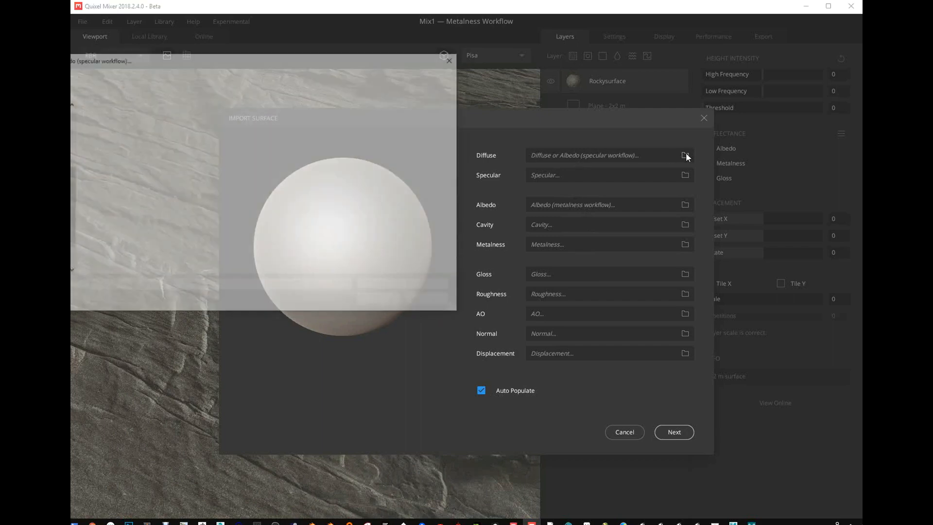
pyautogui.click(286, 75)
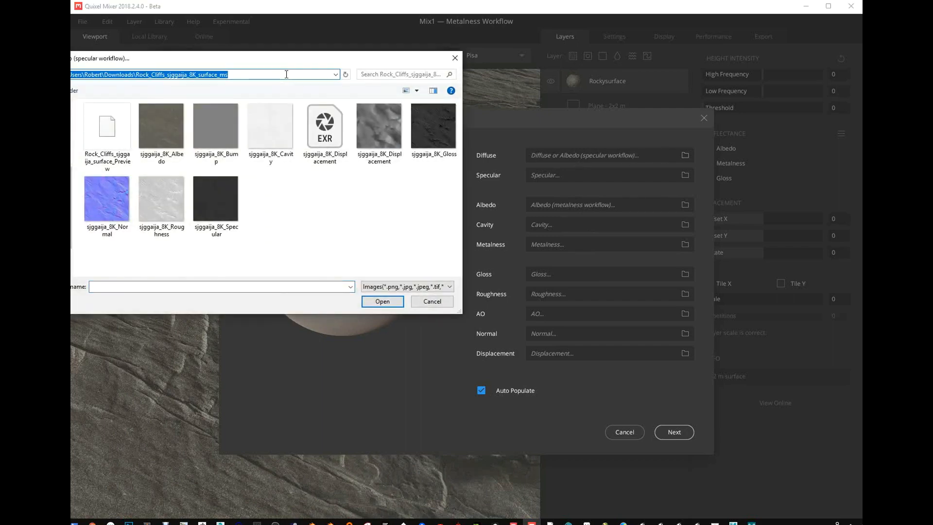
pyautogui.hotkey('ctrl', 'v')
pyautogui.press('Return')
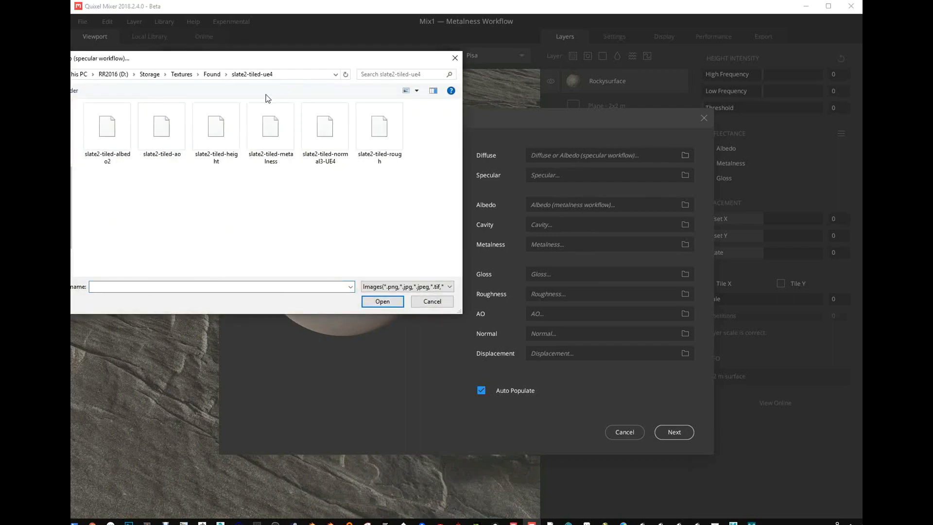
pyautogui.doubleClick(117, 138)
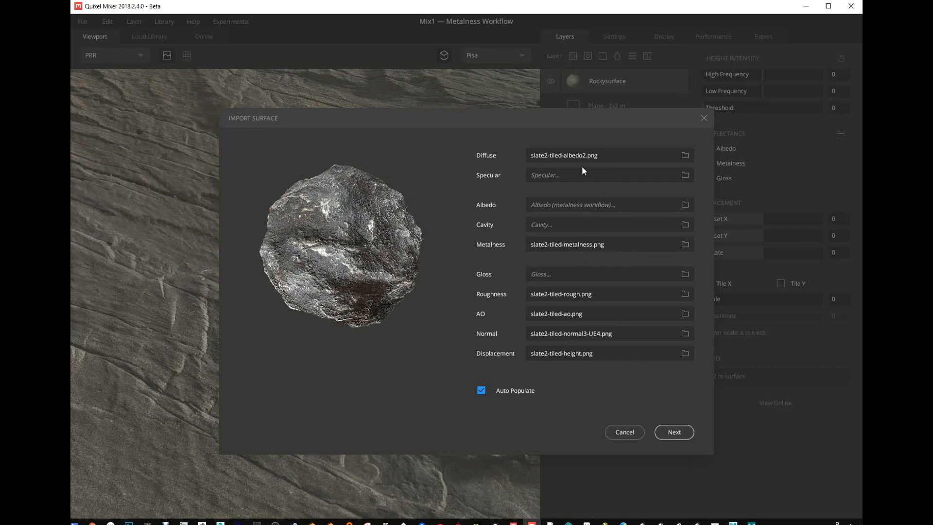
# - Continue to the surface details, name the surface RockRough, and set its area to 2 m and height to about 18.3
pyautogui.click(675, 433)
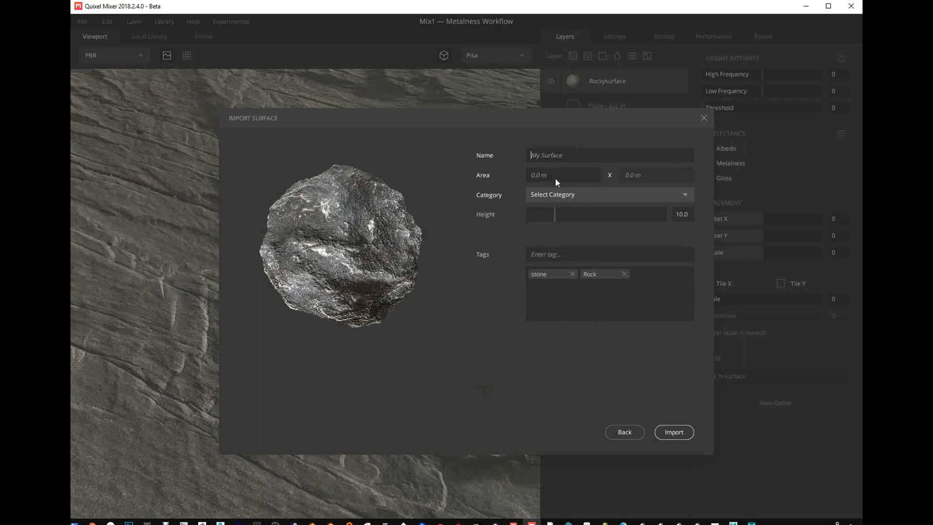
pyautogui.write('RockRough')
pyautogui.click(565, 180)
pyautogui.write('2')
pyautogui.click(629, 177)
pyautogui.moveTo(557, 215); pyautogui.dragTo(576, 217)
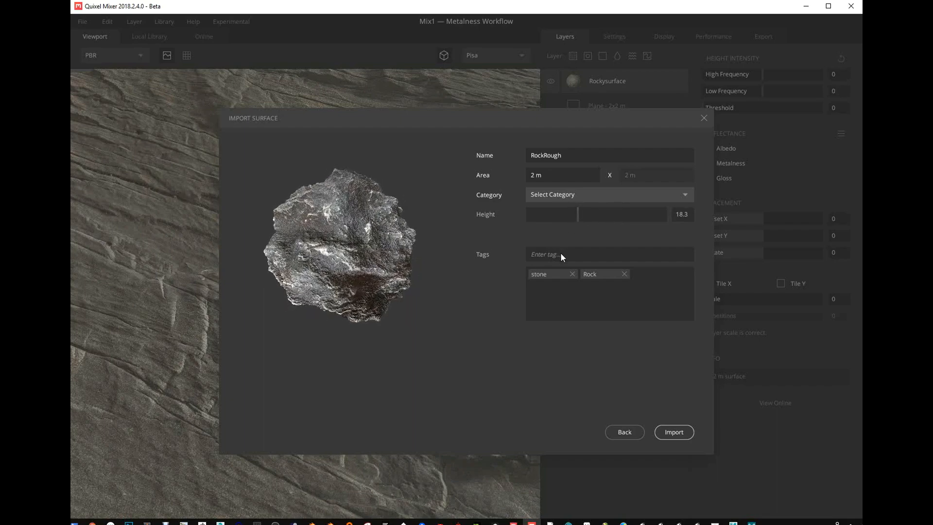
# - Add the tag Rock, keeping only one copy of it, and import the surface under the Rock category
pyautogui.write('Rock')
pyautogui.press('Return')
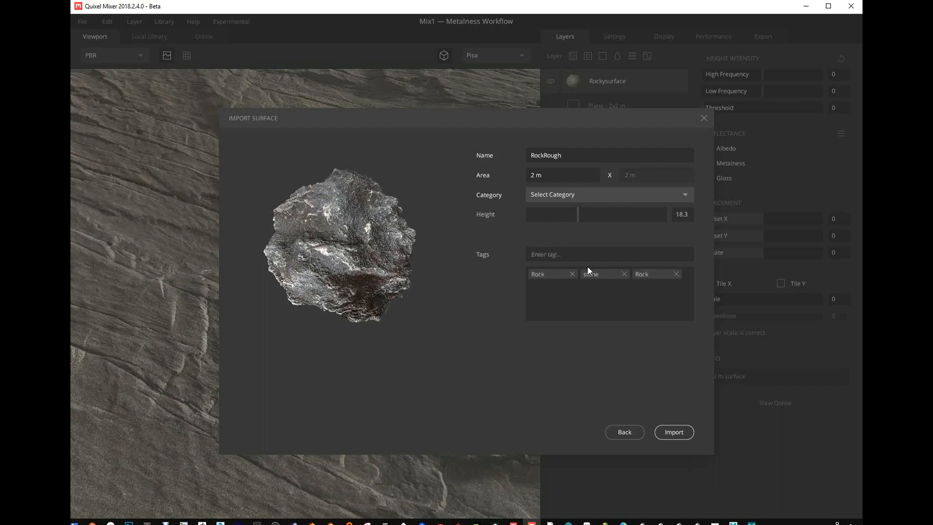
pyautogui.click(680, 275)
pyautogui.click(563, 194)
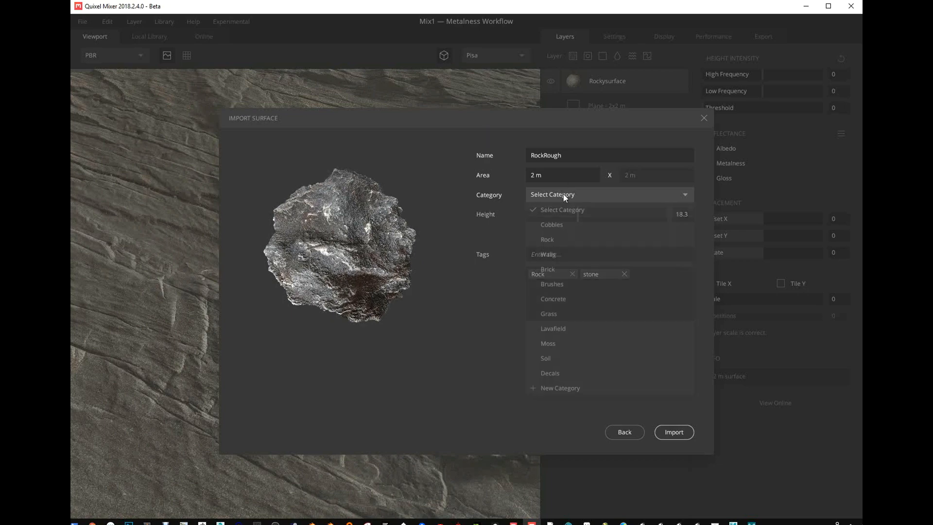
pyautogui.click(564, 243)
pyautogui.click(669, 431)
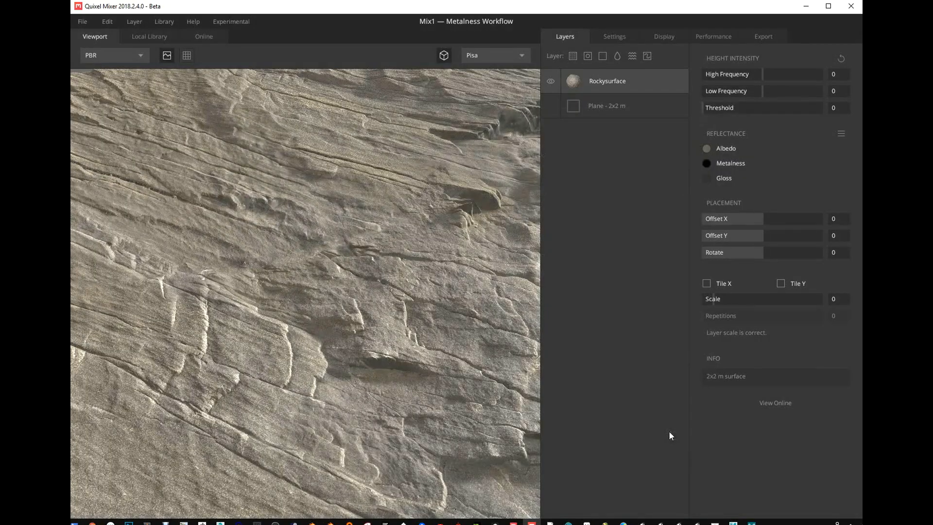
# - Add RockRough from the local library as a layer above Rockysurface and set its repetitions to 2
pyautogui.click(144, 35)
pyautogui.click(224, 105)
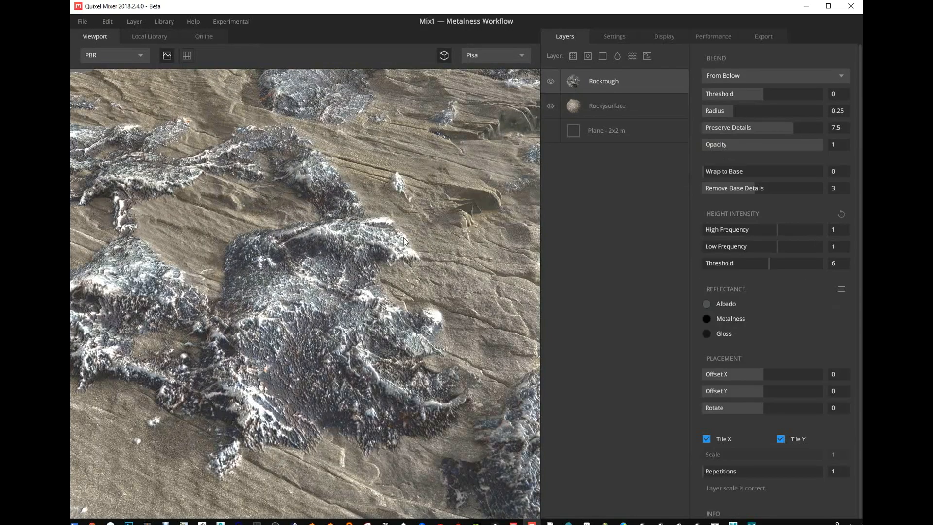
pyautogui.scroll(-10, 404, 240)
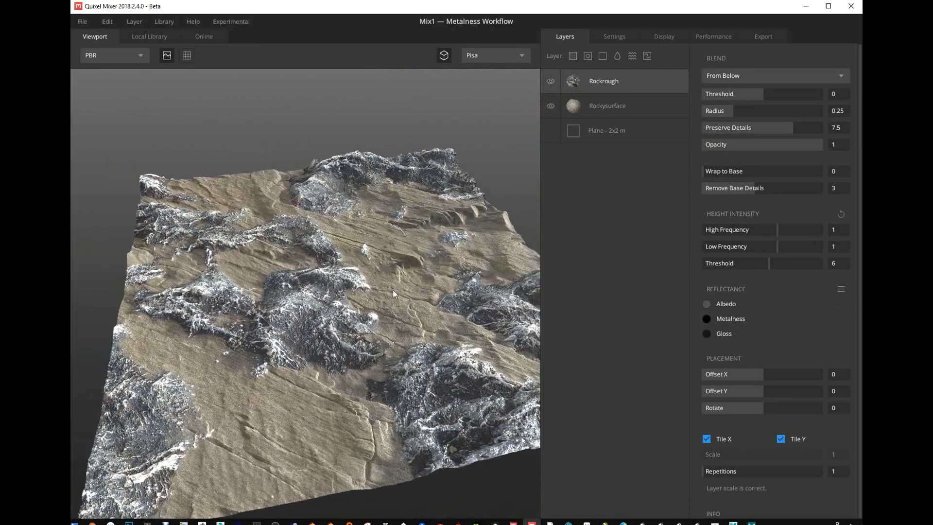
pyautogui.scroll(5, 393, 290)
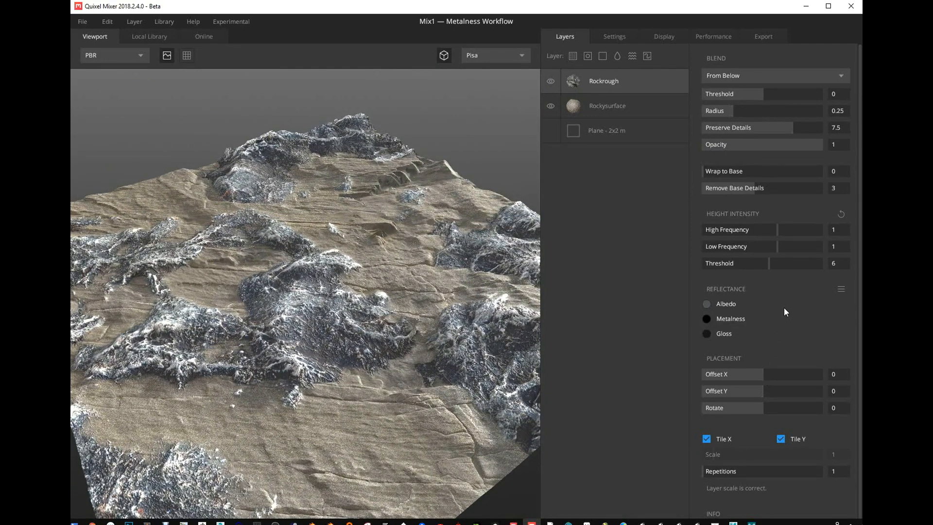
pyautogui.scroll(-1, 783, 258)
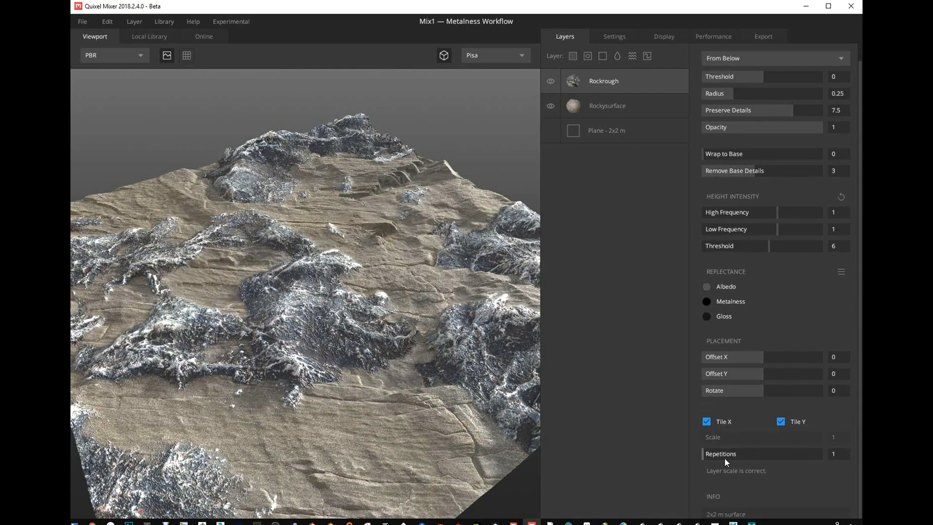
pyautogui.moveTo(708, 453); pyautogui.dragTo(710, 450)
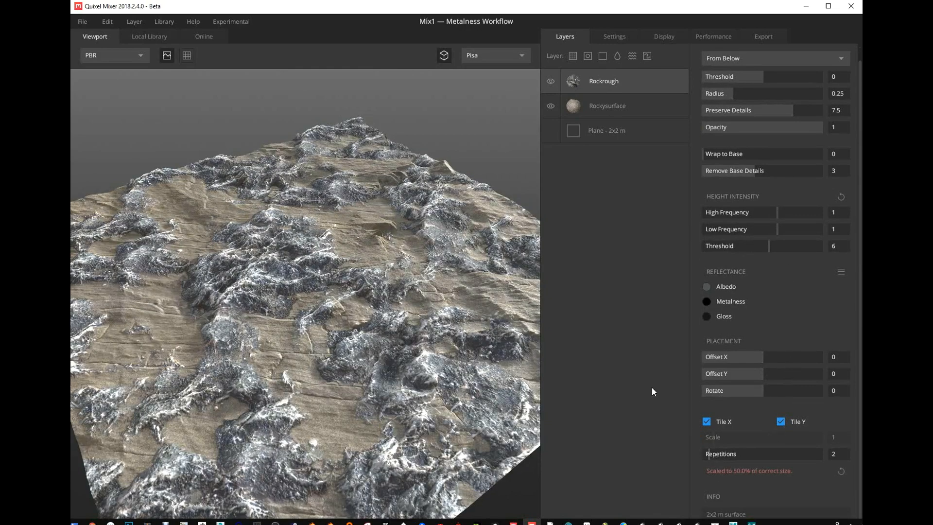
# - Set the Rockrough layer's height intensity to about 1.875 for high frequency and about 0.647 for low frequency
pyautogui.moveTo(537, 389); pyautogui.dragTo(437, 247)
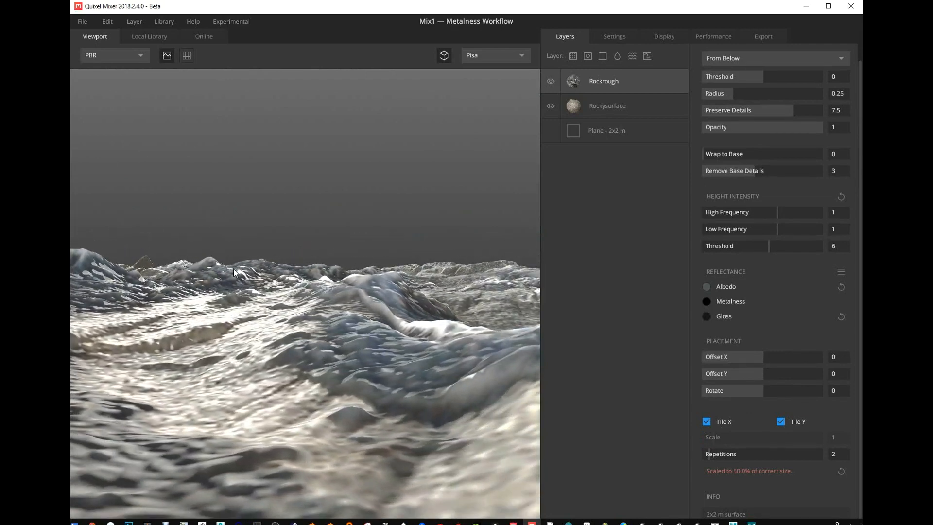
pyautogui.moveTo(346, 332); pyautogui.dragTo(385, 313)
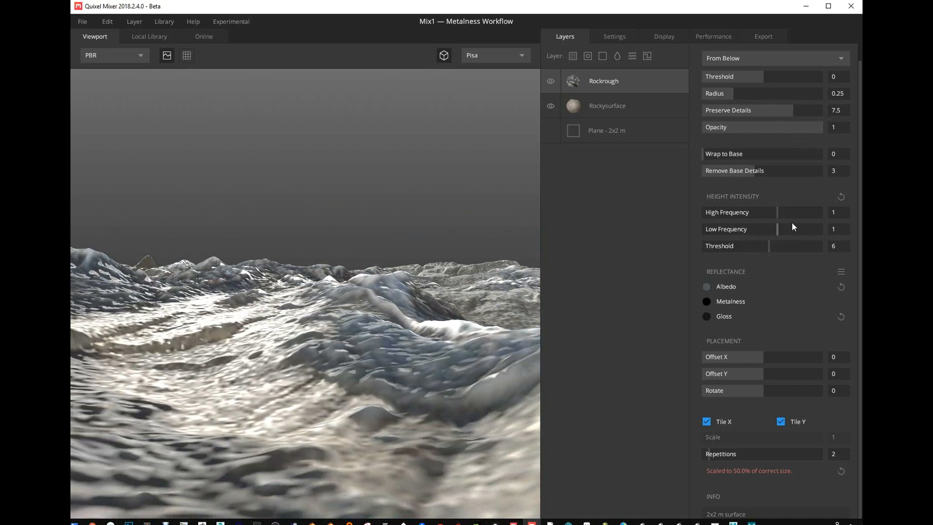
pyautogui.moveTo(778, 228); pyautogui.dragTo(790, 212)
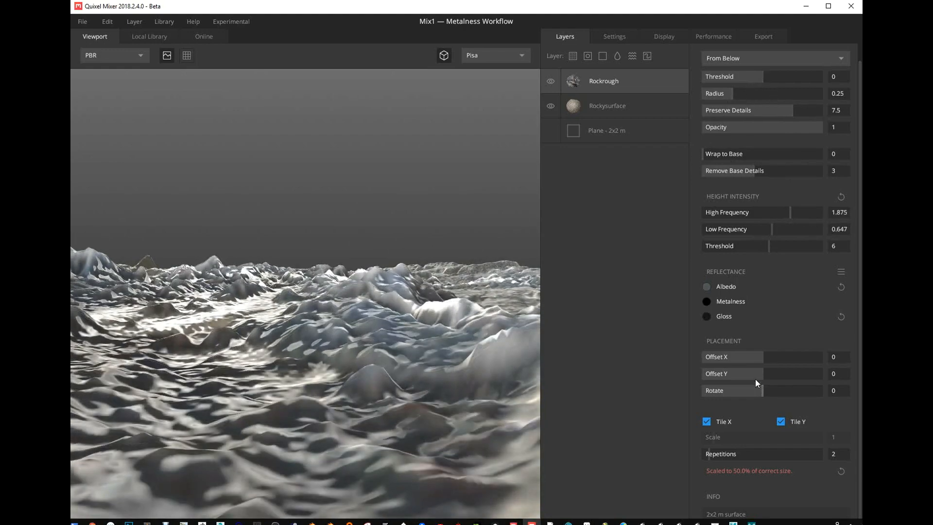
# - Try the Rockrough layer at 4 repetitions and at 1 repetition, and return it to 2 repetitions
pyautogui.moveTo(715, 459); pyautogui.dragTo(725, 461)
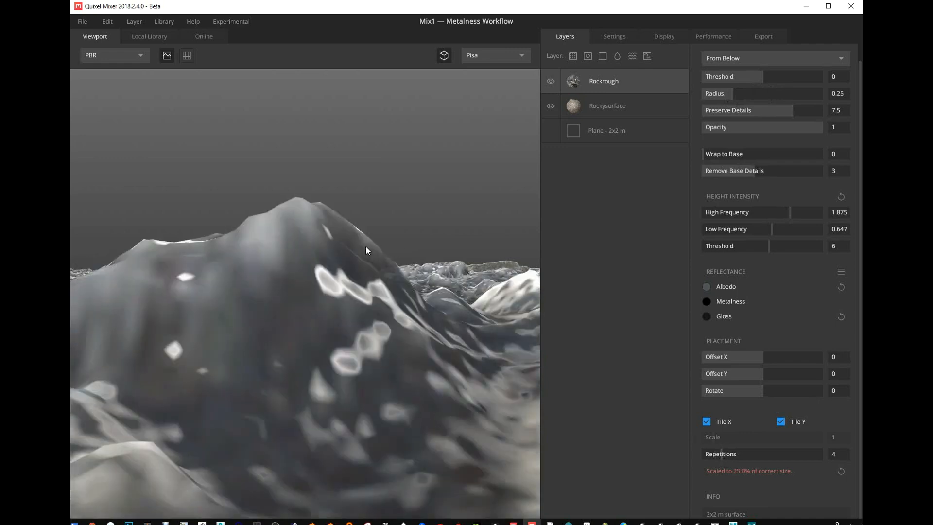
pyautogui.moveTo(318, 263); pyautogui.dragTo(359, 245)
pyautogui.moveTo(712, 452); pyautogui.dragTo(702, 453)
pyautogui.moveTo(292, 232); pyautogui.dragTo(386, 268)
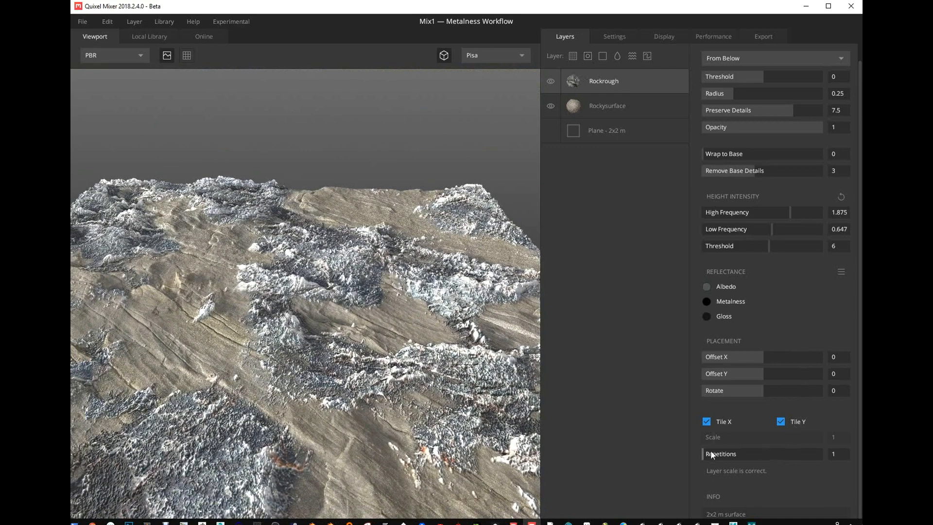
pyautogui.moveTo(708, 458); pyautogui.dragTo(711, 456)
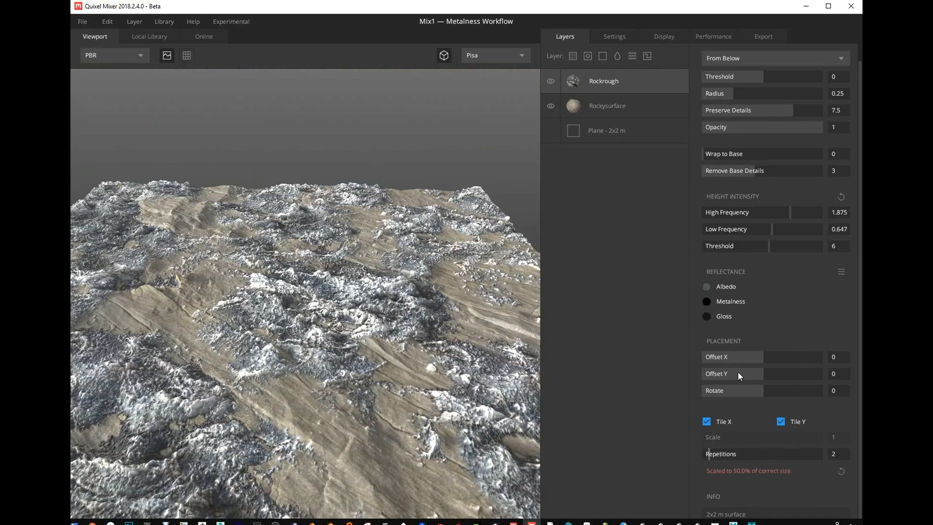
# - Set the Rockrough layer's height intensity to about -0.248 for high frequency and about -0.414 for low frequency
pyautogui.moveTo(789, 211); pyautogui.dragTo(757, 228)
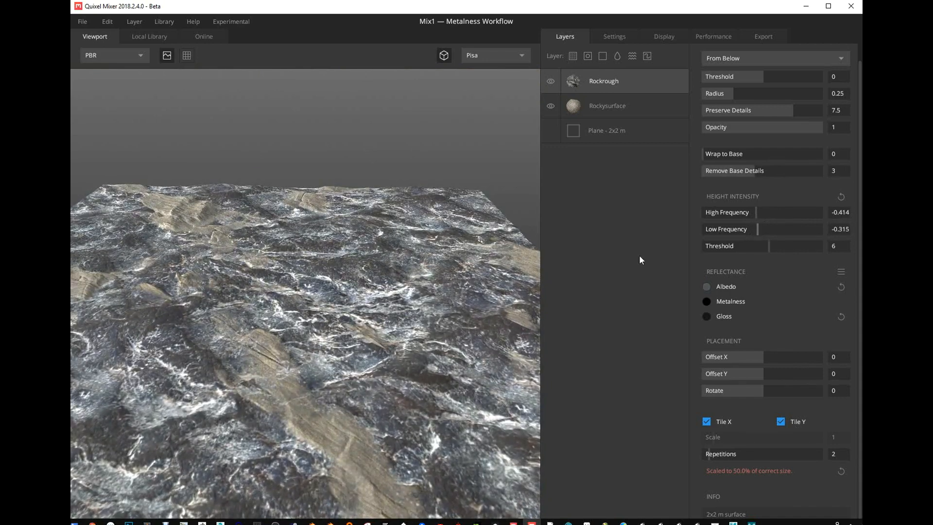
pyautogui.moveTo(486, 281); pyautogui.dragTo(391, 309)
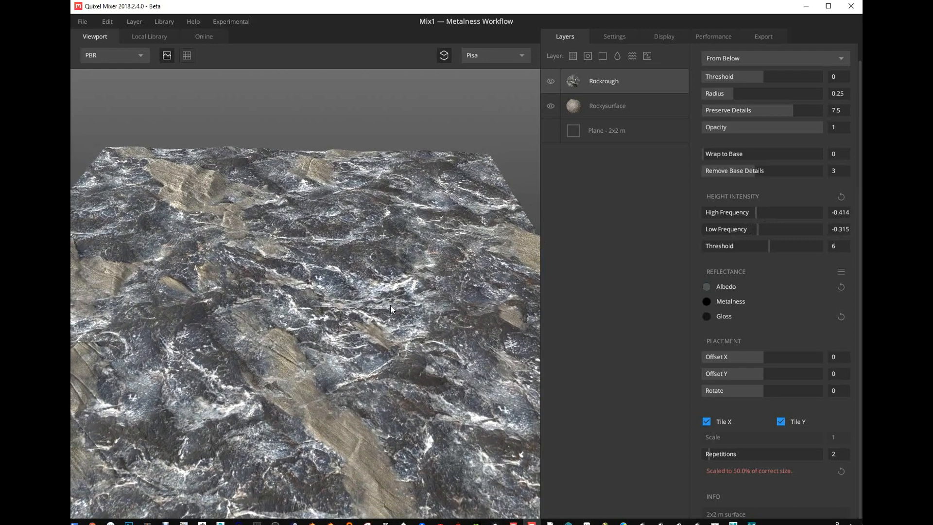
pyautogui.moveTo(804, 128); pyautogui.dragTo(830, 136)
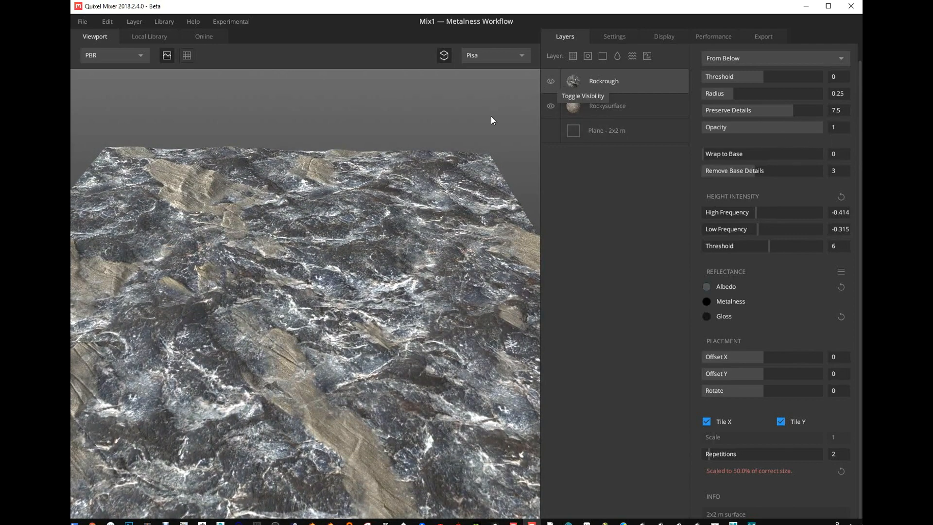
pyautogui.moveTo(432, 234); pyautogui.dragTo(442, 220)
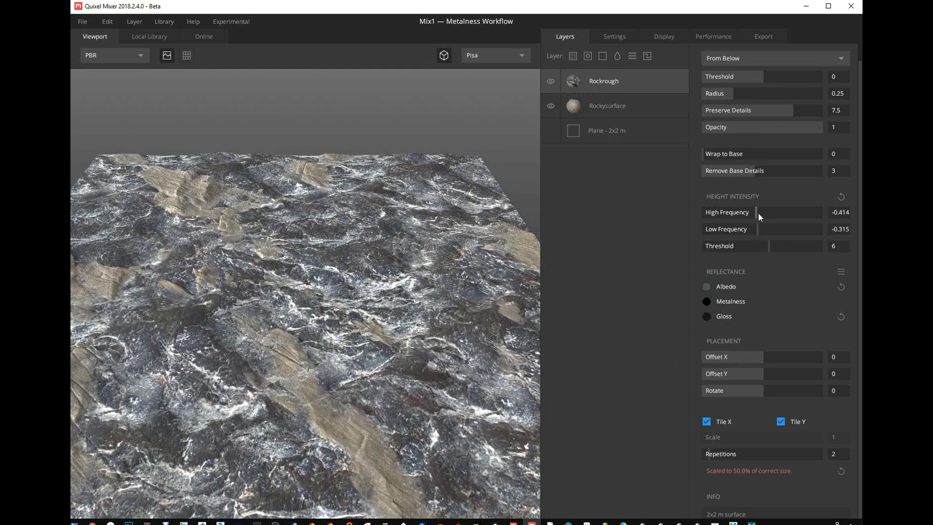
pyautogui.moveTo(758, 212); pyautogui.dragTo(757, 232)
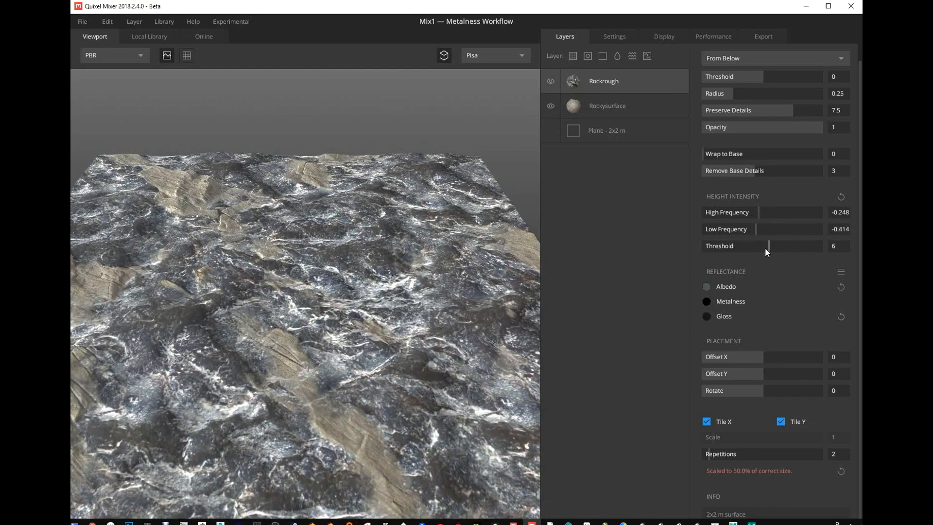
# - Set the Rockrough layer's Wrap to Base to 1 and compare the surface with the layer hidden and shown
pyautogui.moveTo(711, 153); pyautogui.dragTo(694, 162)
pyautogui.moveTo(338, 299); pyautogui.dragTo(371, 315)
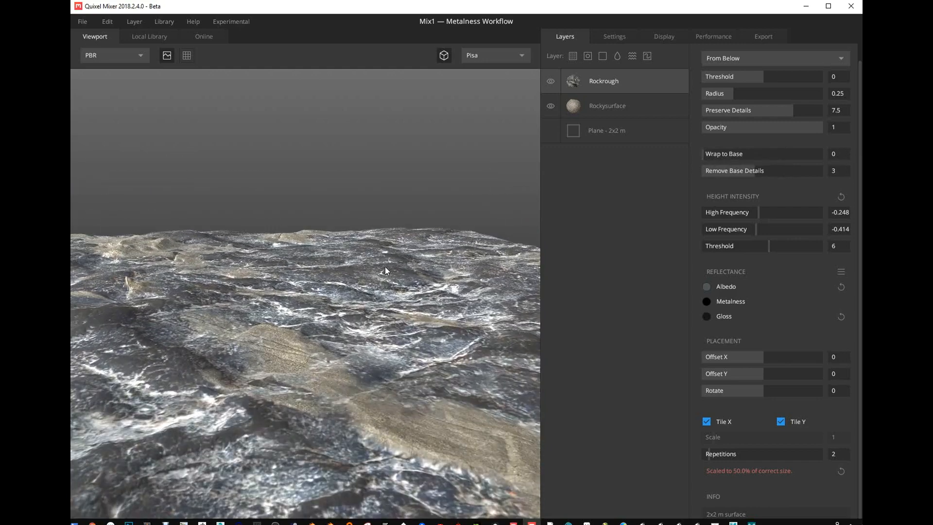
pyautogui.moveTo(385, 266); pyautogui.dragTo(378, 234)
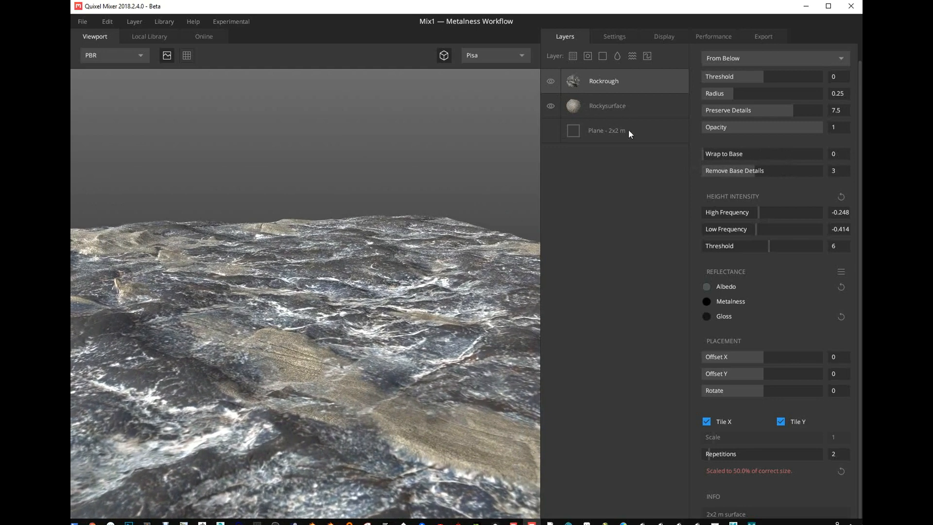
pyautogui.moveTo(711, 155); pyautogui.dragTo(826, 156)
pyautogui.click(554, 81)
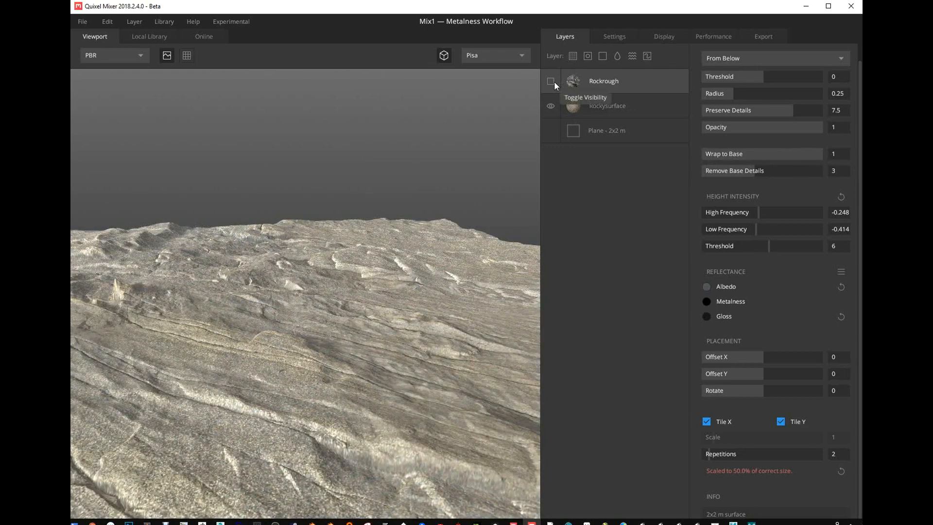
pyautogui.click(554, 80)
pyautogui.click(554, 80)
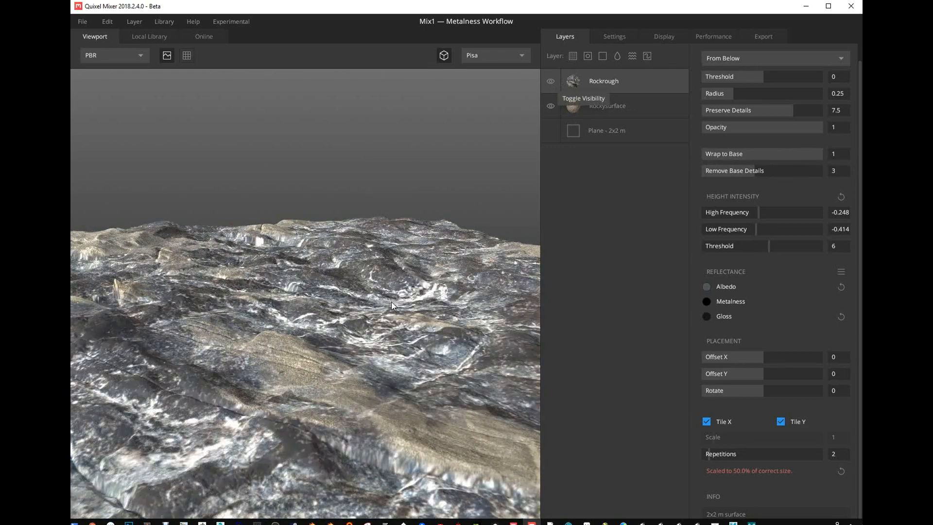
pyautogui.click(551, 83)
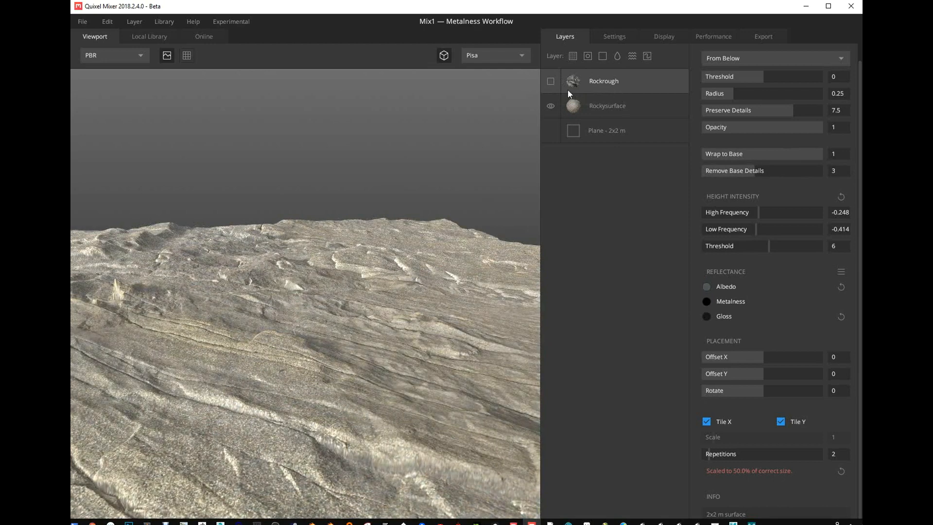
pyautogui.click(551, 81)
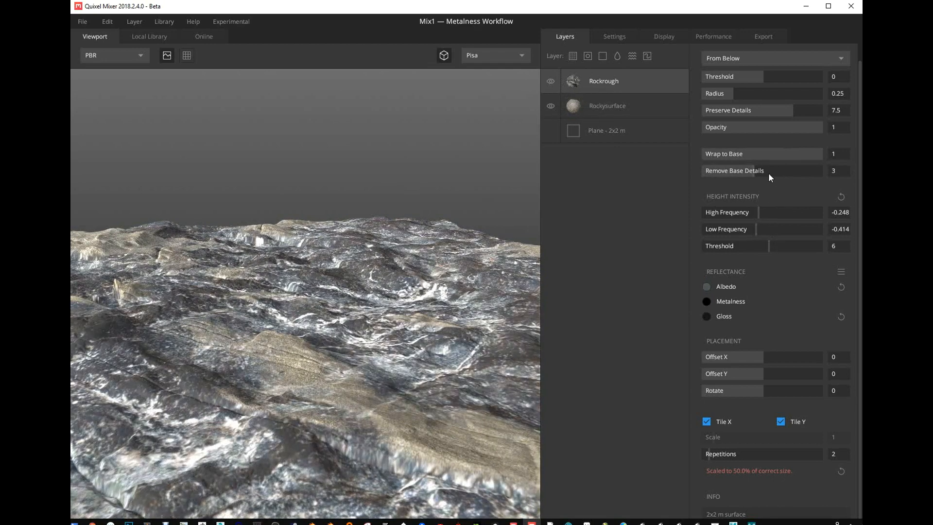
# - Set Wrap to Base to 0, check Rockrough with the Rockysurface layer hidden, and show Rockysurface again
pyautogui.moveTo(809, 154); pyautogui.dragTo(699, 153)
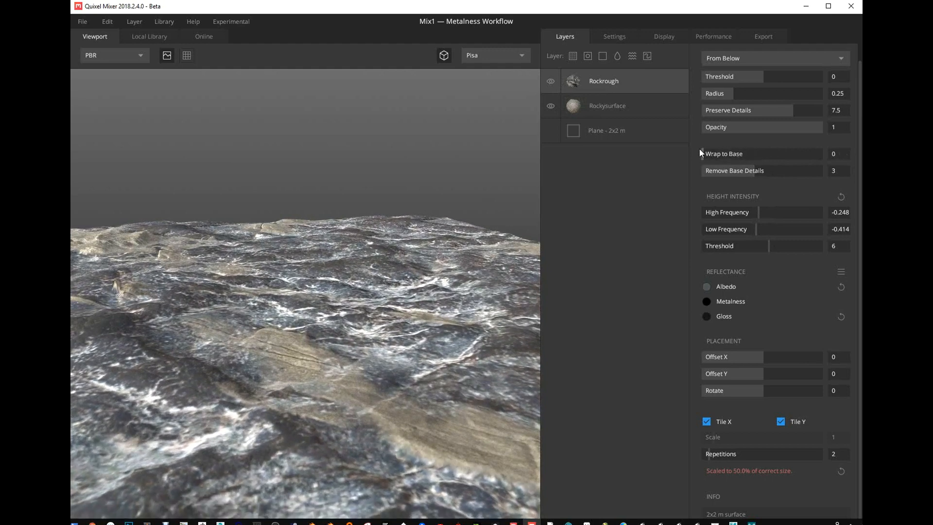
pyautogui.click(549, 105)
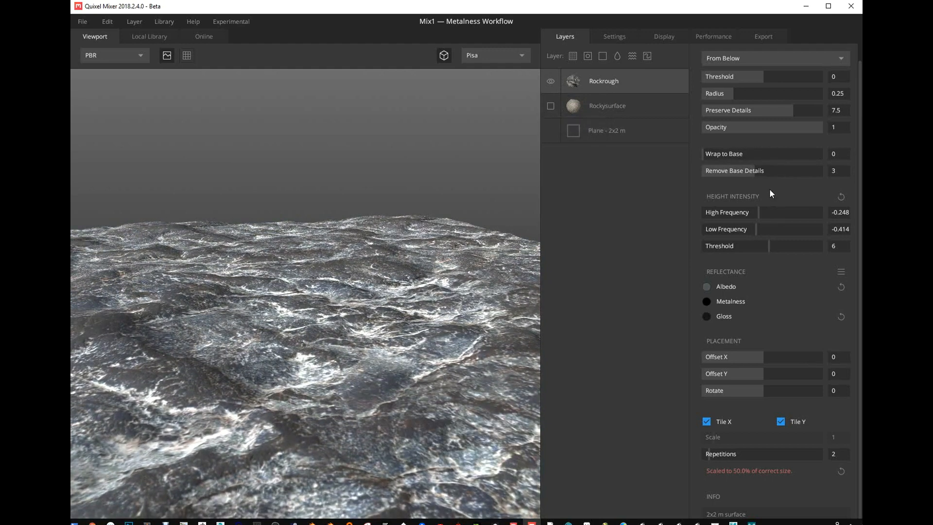
pyautogui.moveTo(732, 155); pyautogui.dragTo(668, 155)
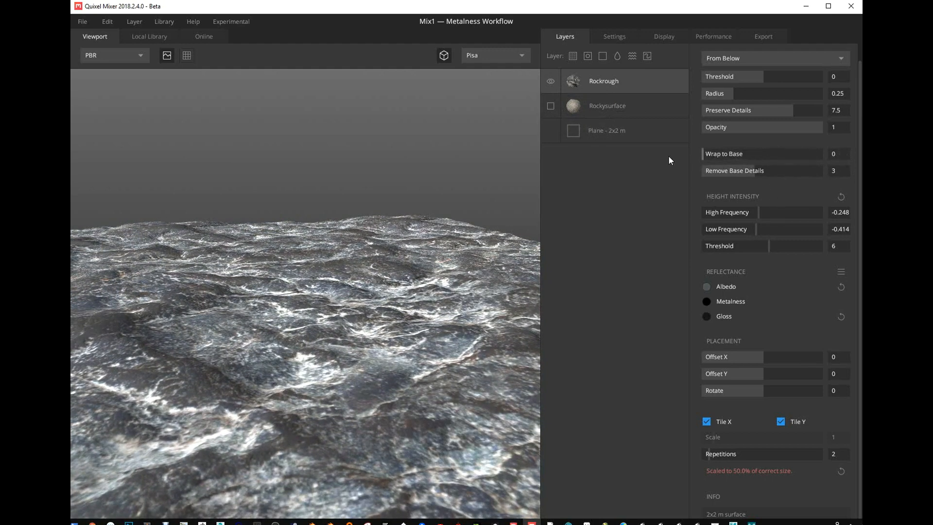
pyautogui.click(551, 105)
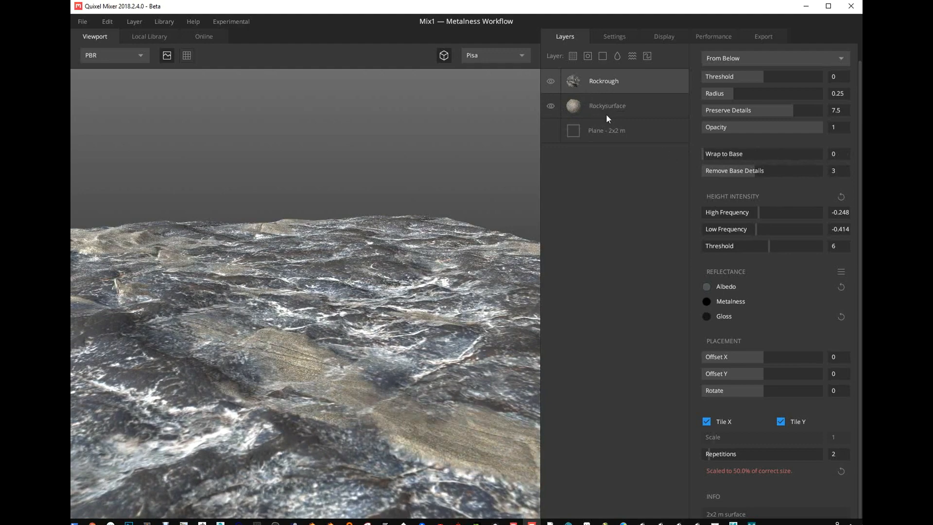
# - Set the Rockrough layer's Wrap to Base to 1 and Preserve Details to about 7.219
pyautogui.moveTo(722, 153); pyautogui.dragTo(843, 160)
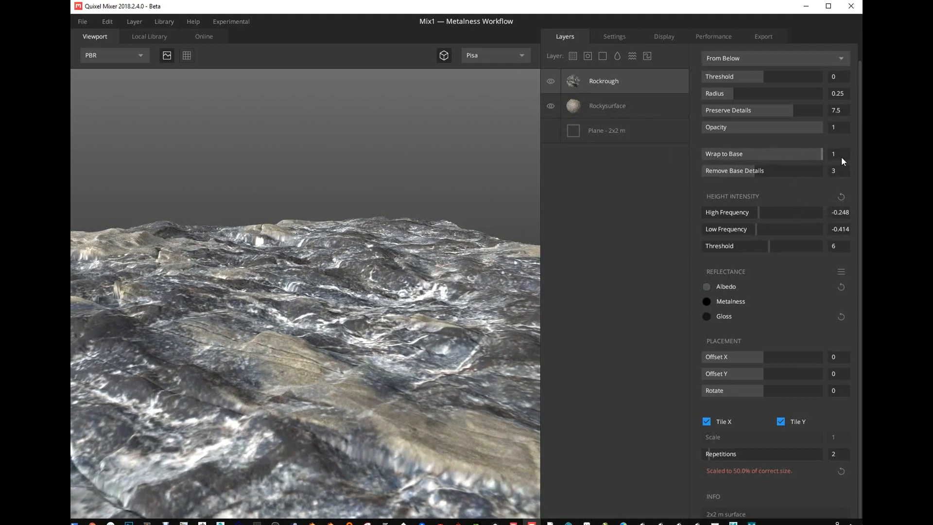
pyautogui.moveTo(357, 209); pyautogui.dragTo(379, 223)
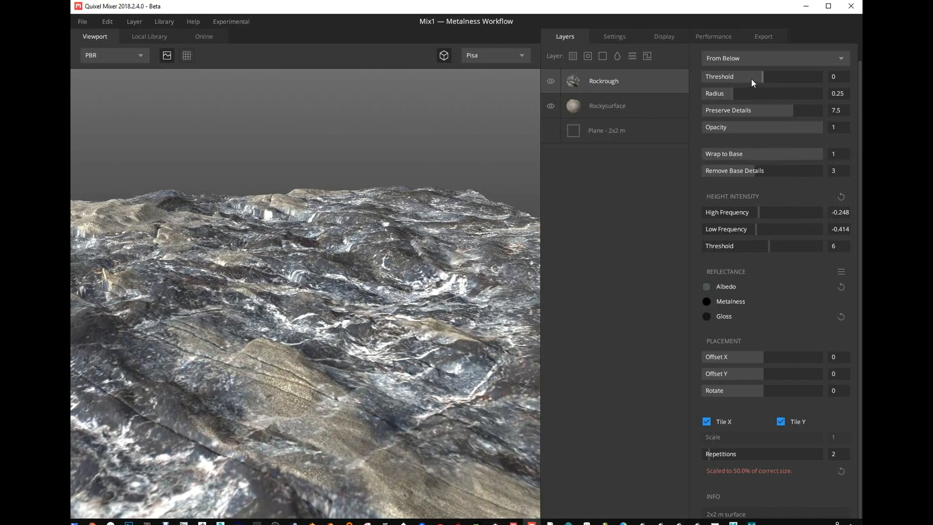
pyautogui.moveTo(762, 105); pyautogui.dragTo(848, 139)
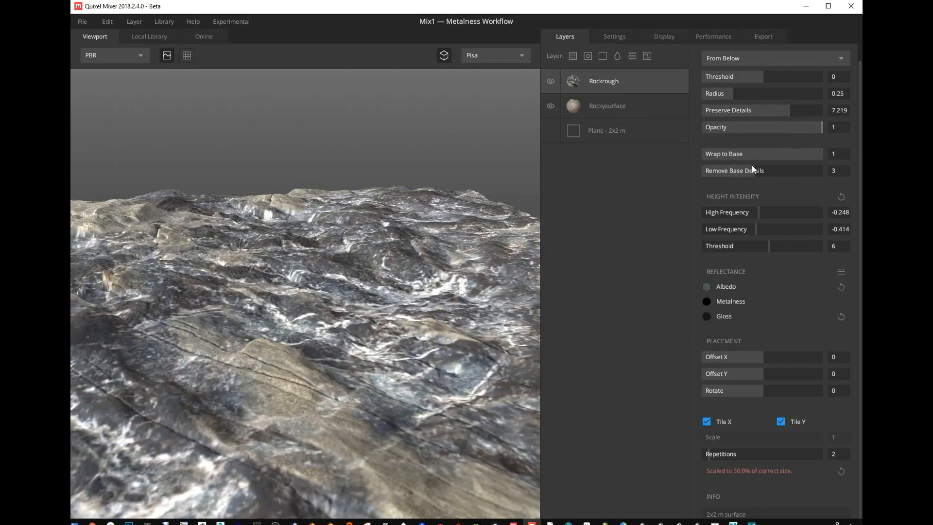
# - Set Rockrough's height intensity to about 0.946 for high frequency and -0.580 for low frequency, with a threshold of 5
pyautogui.moveTo(398, 250)
pyautogui.mouseDown()
pyautogui.moveTo(356, 229)
pyautogui.moveTo(432, 290)
pyautogui.moveTo(401, 263)
pyautogui.mouseUp()
pyautogui.moveTo(762, 227)
pyautogui.mouseDown()
pyautogui.moveTo(774, 229)
pyautogui.moveTo(744, 228)
pyautogui.moveTo(776, 217)
pyautogui.mouseUp()
pyautogui.moveTo(750, 227); pyautogui.dragTo(759, 245)
# - Blend the Rockrough layer From Above with a threshold of about 0.282, keeping Wrap to Base at 1
pyautogui.scroll(1, 773, 247)
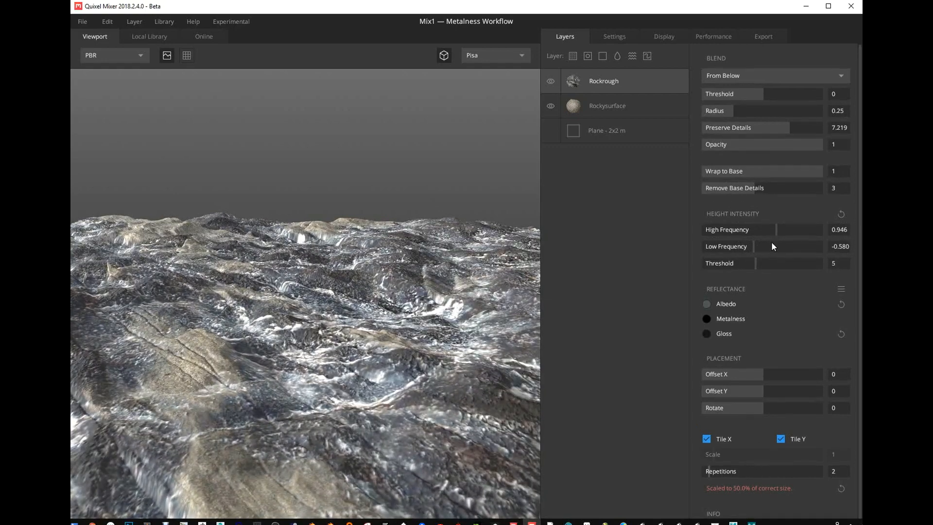
pyautogui.click(777, 77)
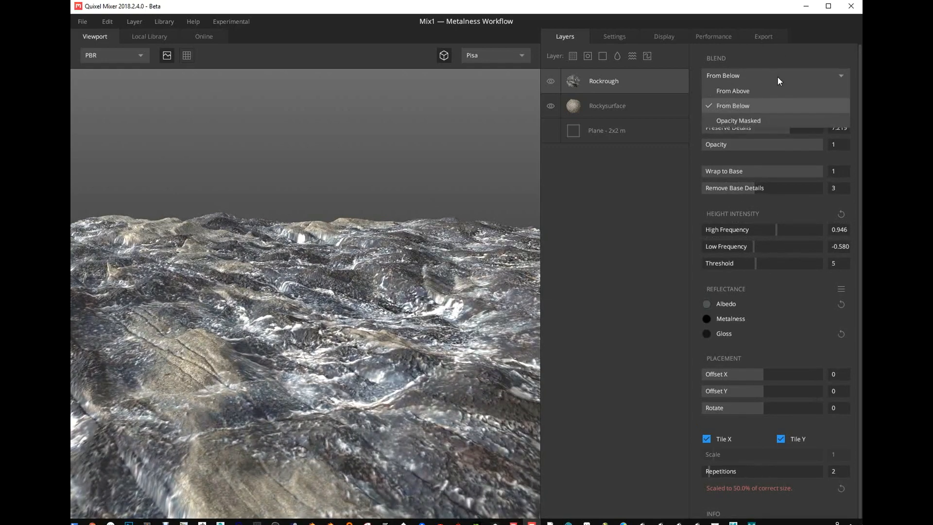
pyautogui.click(750, 92)
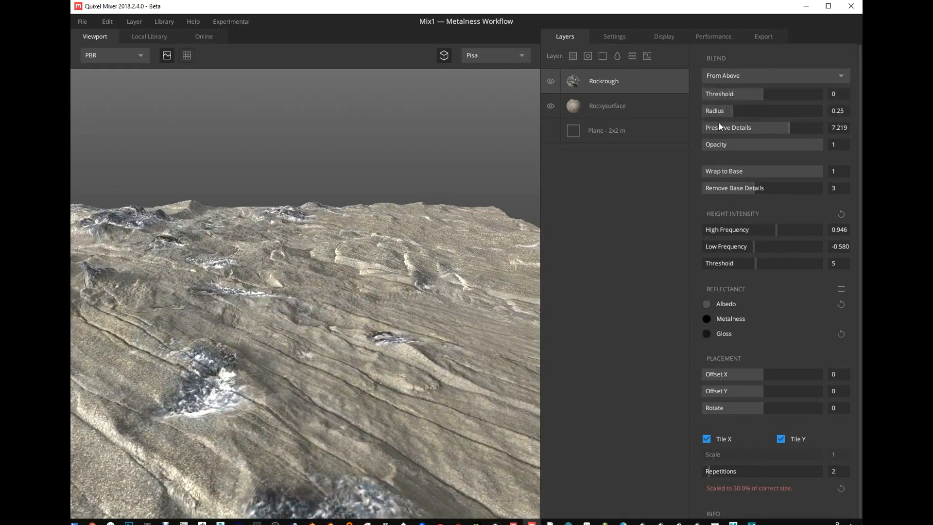
pyautogui.moveTo(756, 94); pyautogui.dragTo(771, 93)
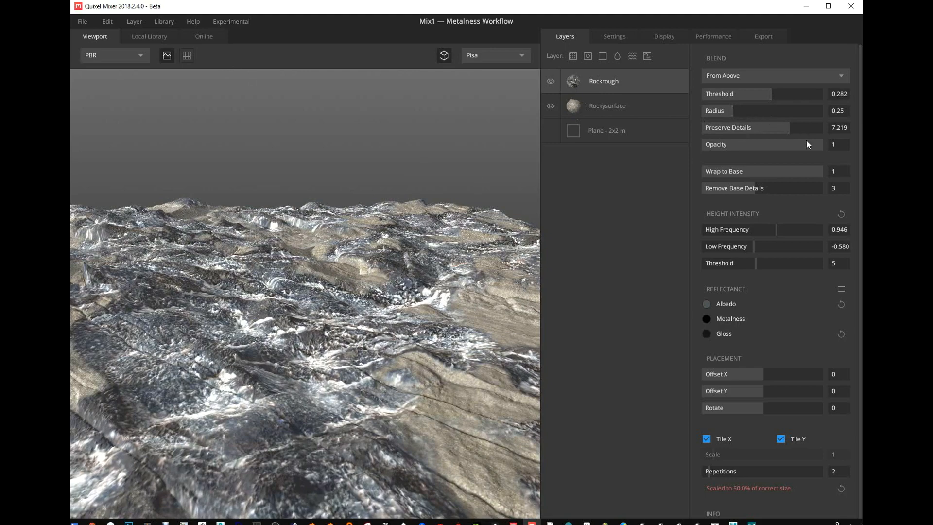
pyautogui.moveTo(806, 174)
pyautogui.mouseDown()
pyautogui.moveTo(701, 168)
pyautogui.moveTo(824, 170)
pyautogui.mouseUp()
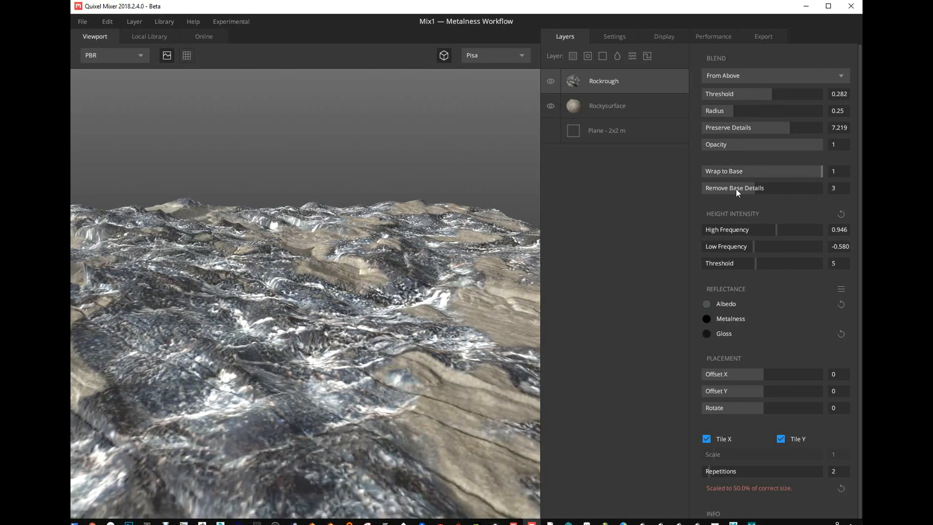
# - Blend the Rockrough layer From Below with a threshold of about 0.041 and set Wrap to Base to 0
pyautogui.click(748, 75)
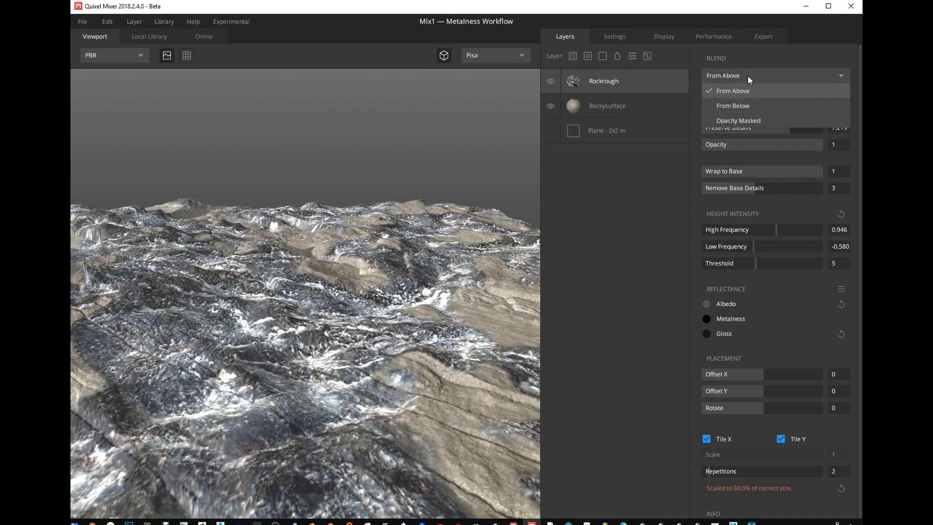
pyautogui.click(740, 106)
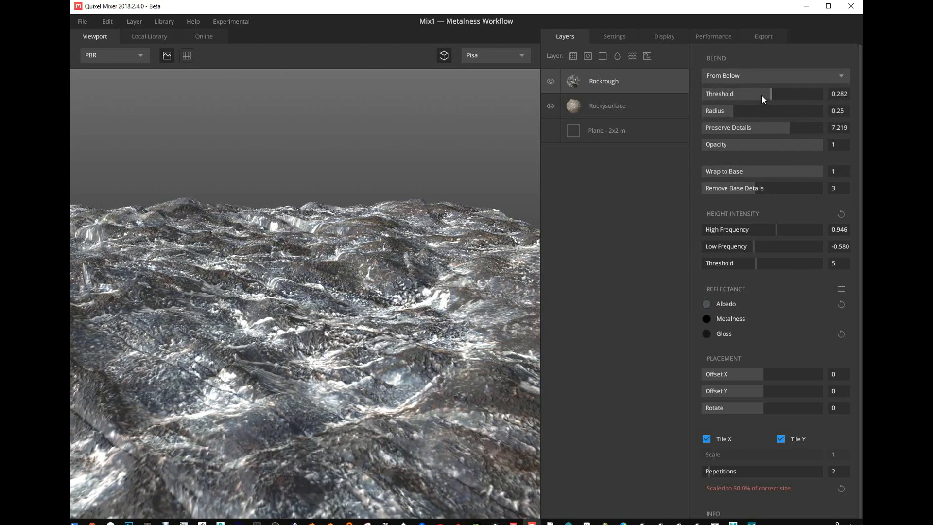
pyautogui.moveTo(774, 90); pyautogui.dragTo(764, 112)
pyautogui.moveTo(810, 171); pyautogui.dragTo(665, 173)
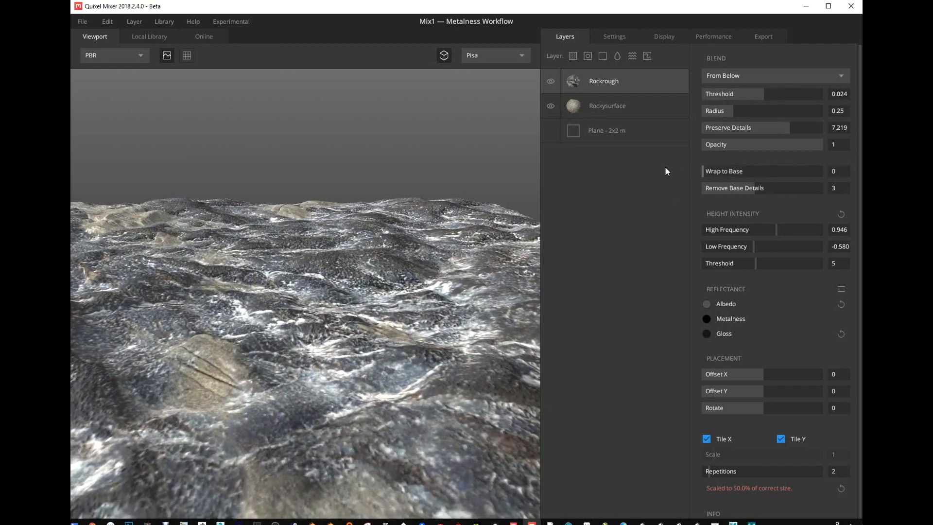
pyautogui.moveTo(757, 94)
pyautogui.mouseDown()
pyautogui.moveTo(742, 94)
pyautogui.moveTo(763, 98)
pyautogui.mouseUp()
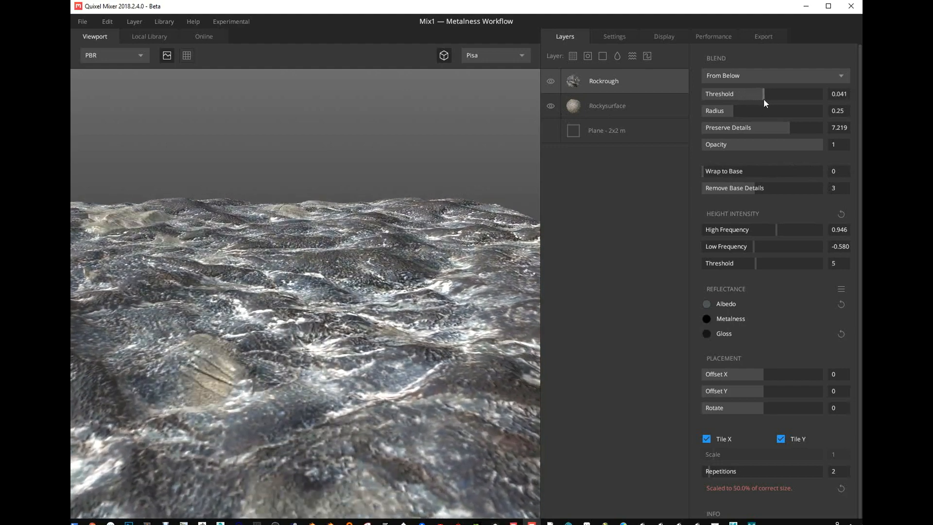
# - Set Rockrough's height intensity to about 1.709 high frequency and 0.514 low frequency, and lower the blend threshold to about -0.008
pyautogui.moveTo(755, 242); pyautogui.dragTo(780, 246)
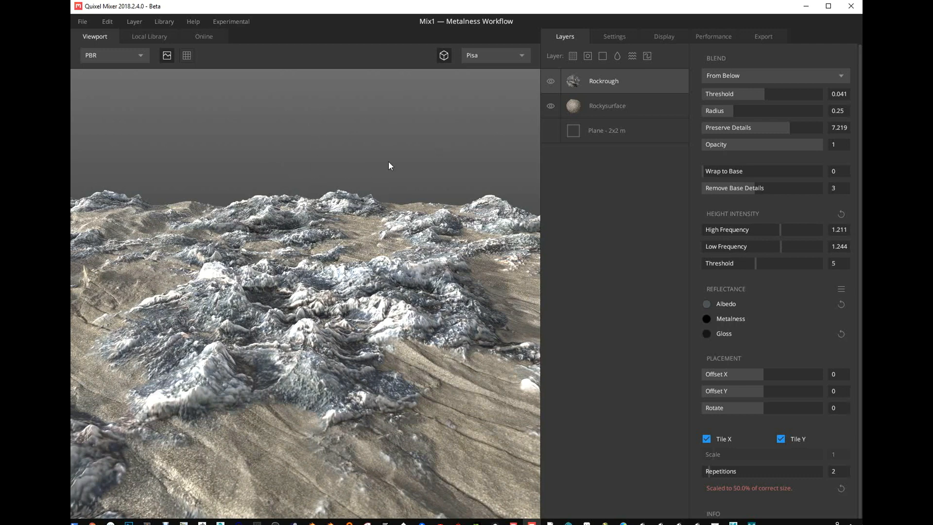
pyautogui.moveTo(787, 231); pyautogui.dragTo(770, 245)
pyautogui.hotkey('ctrl', 'z')
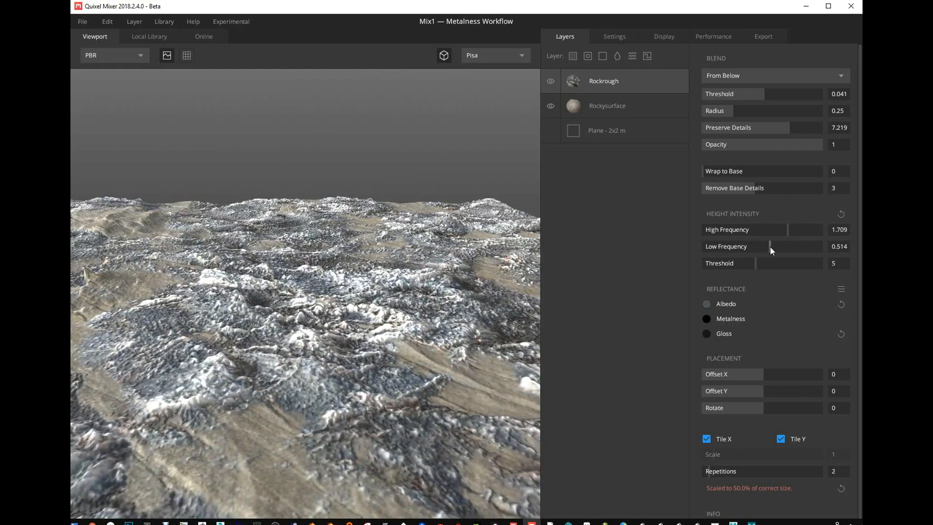
pyautogui.click(747, 93)
pyautogui.moveTo(747, 94); pyautogui.dragTo(762, 94)
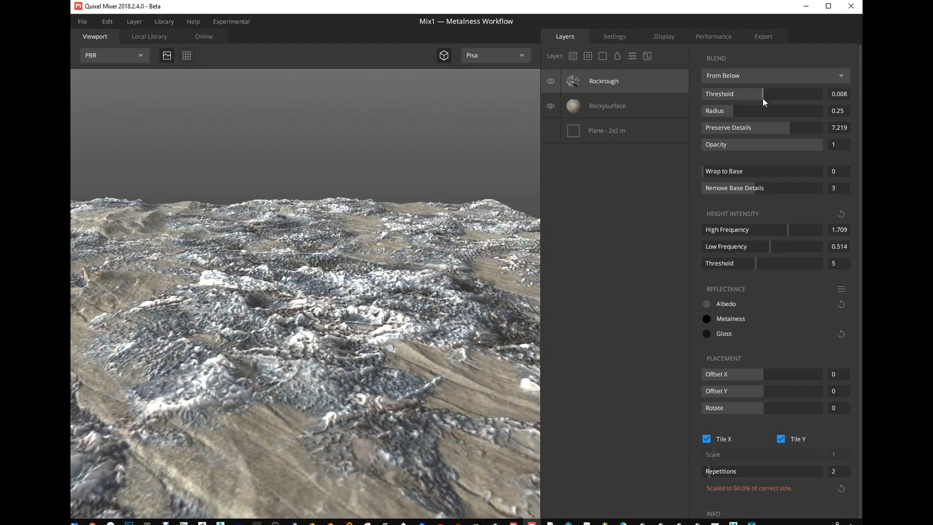
# - Blend Rockrough From Above with a threshold of about 0.107, a radius of about 0.336, and Preserve Details of about 6.016
pyautogui.click(736, 75)
pyautogui.click(728, 91)
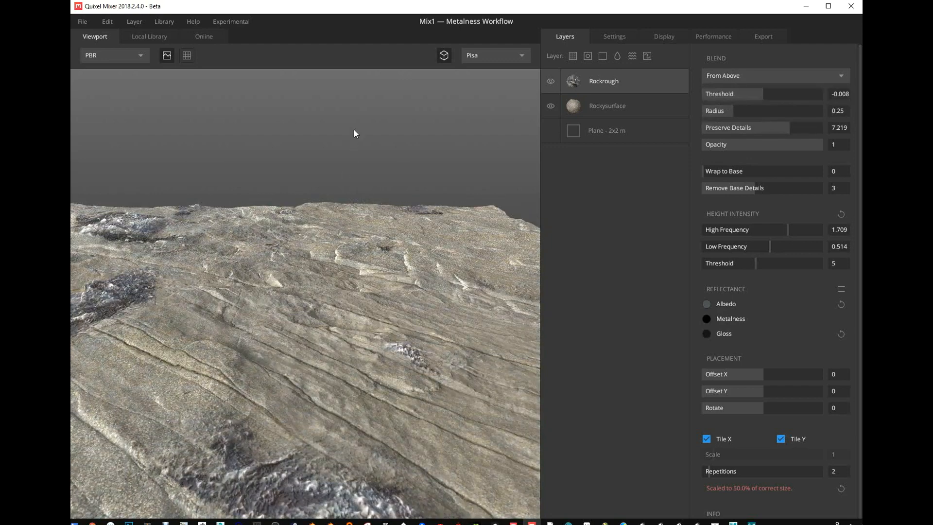
pyautogui.moveTo(758, 95); pyautogui.dragTo(774, 136)
pyautogui.click(730, 111)
pyautogui.click(769, 95)
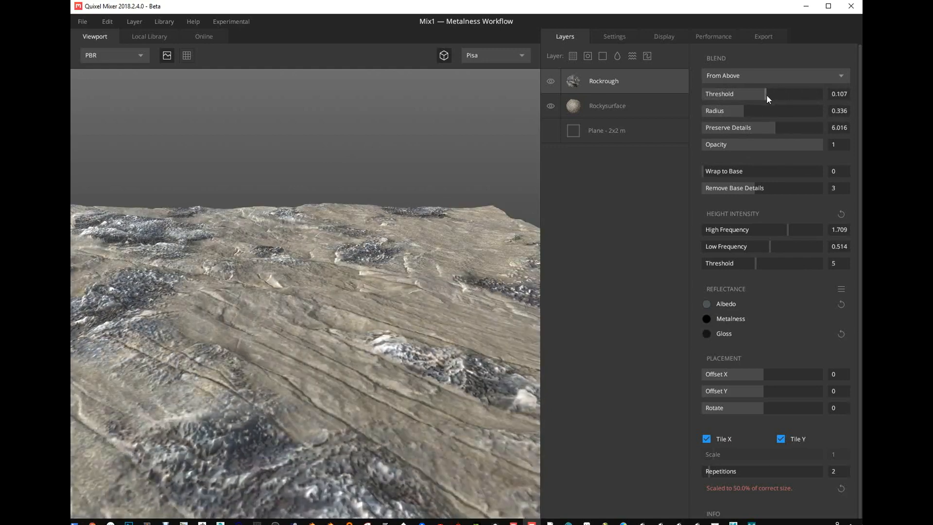
# - Set Rockrough's blend threshold to about 0.207, radius to 0.489, Preserve Details to 5.975, and Wrap to Base to 0.141
pyautogui.moveTo(770, 95); pyautogui.dragTo(775, 133)
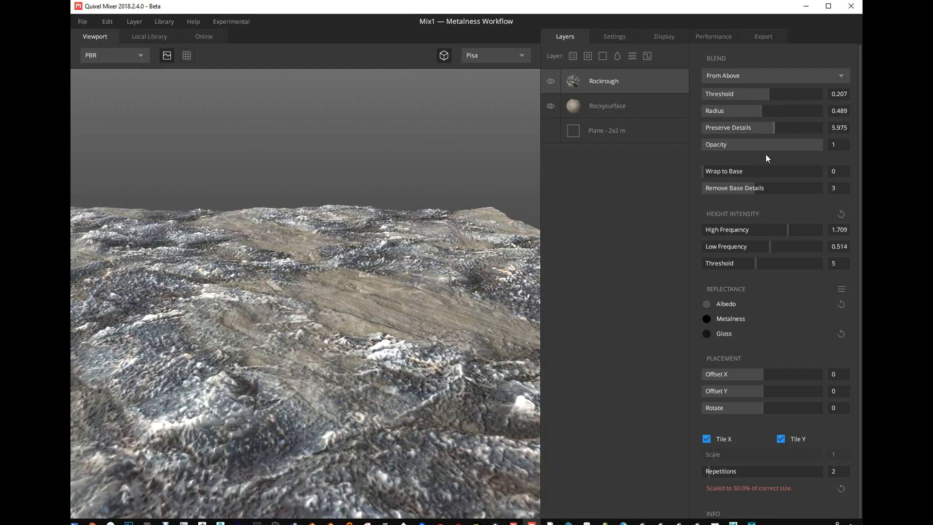
pyautogui.moveTo(721, 172)
pyautogui.mouseDown()
pyautogui.moveTo(736, 174)
pyautogui.moveTo(719, 174)
pyautogui.mouseUp()
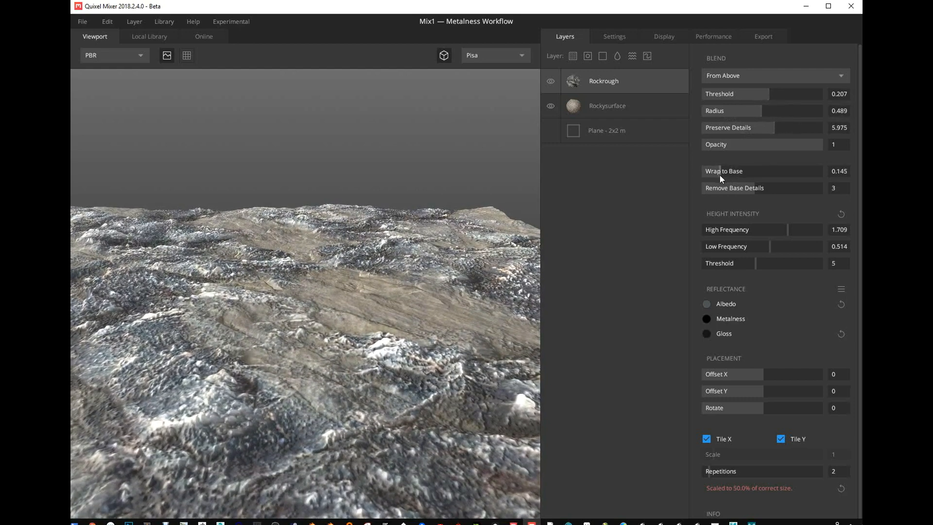
# - Set Rockysurface's height intensity to about 1.033 high frequency and 2.439 low frequency, and reselect the Rockrough layer
pyautogui.click(603, 108)
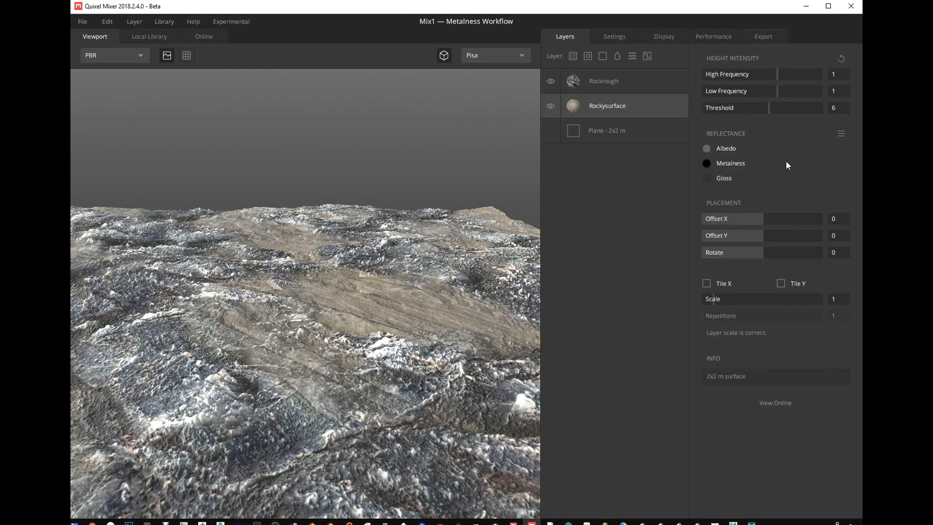
pyautogui.moveTo(780, 90)
pyautogui.mouseDown()
pyautogui.moveTo(809, 94)
pyautogui.moveTo(765, 73)
pyautogui.moveTo(790, 76)
pyautogui.moveTo(778, 76)
pyautogui.mouseUp()
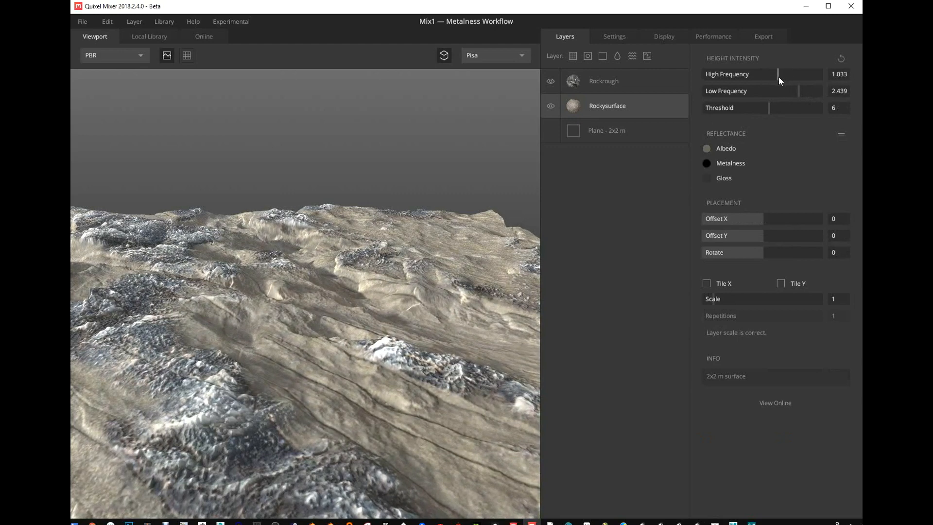
pyautogui.click(591, 83)
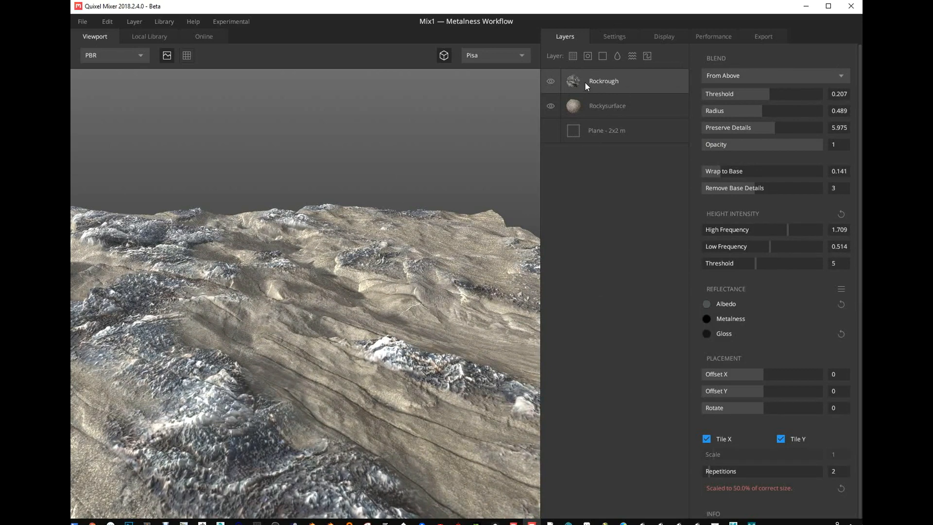
# - Add a Solid layer above Rockrough and give its albedo a muted sandy yellow-brown colour with a hue of about 44
pyautogui.click(602, 57)
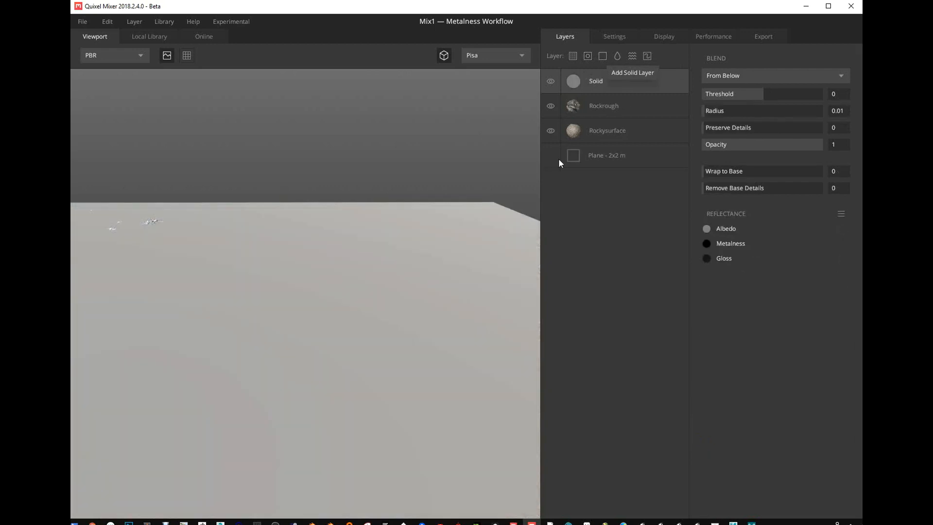
pyautogui.click(707, 229)
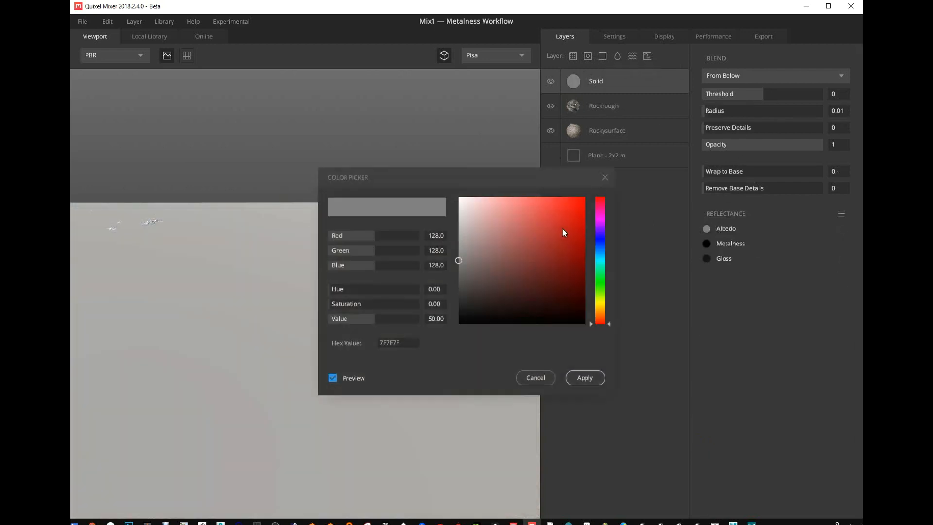
pyautogui.click(600, 307)
pyautogui.click(479, 235)
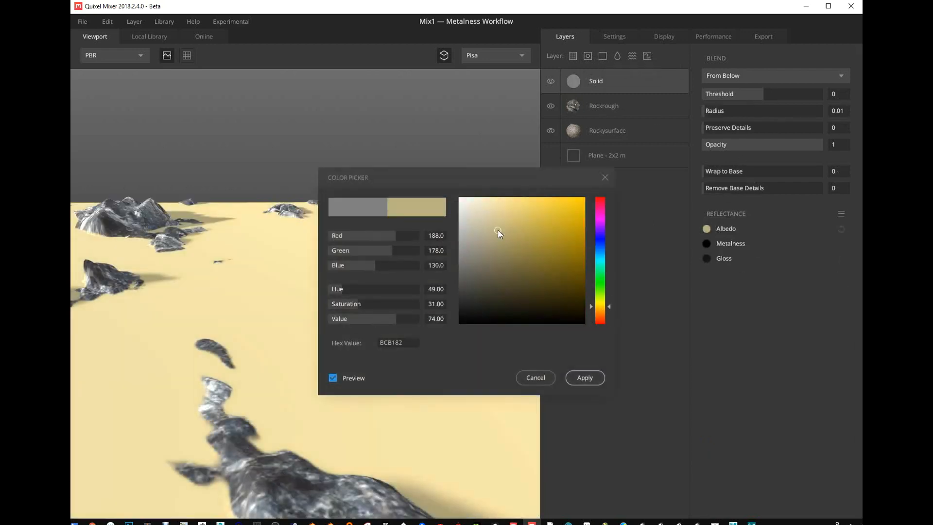
pyautogui.click(600, 308)
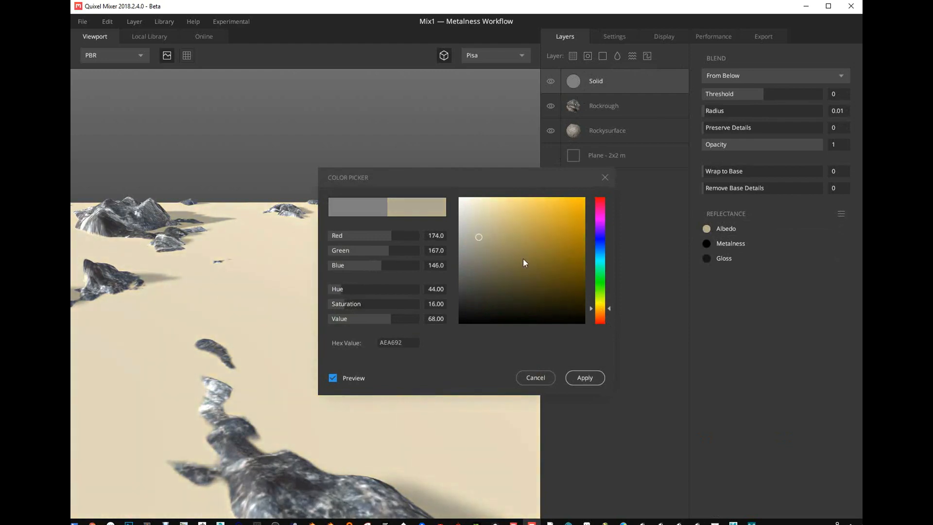
pyautogui.click(506, 260)
pyautogui.click(586, 379)
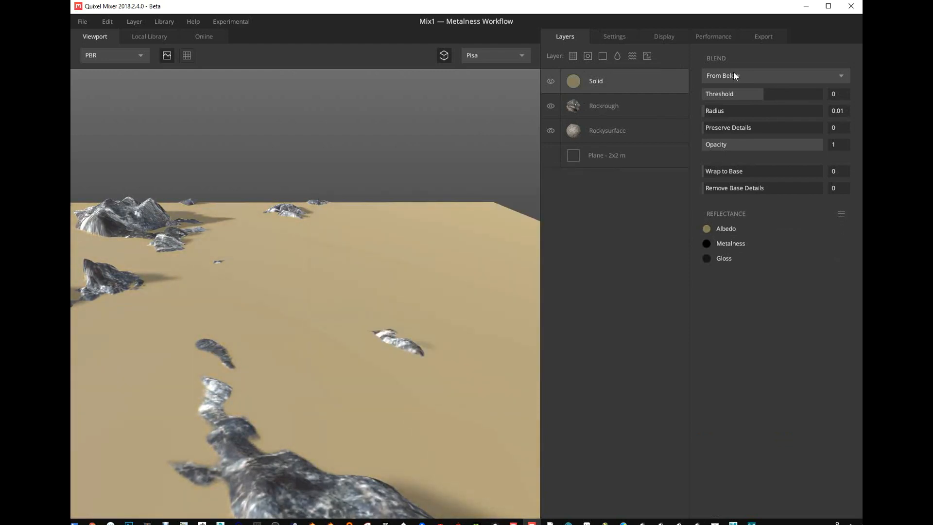
# - Set the Solid layer's Wrap to Base to 1 and opacity to about 0.402, and compare the surface with it hidden and shown
pyautogui.moveTo(721, 170); pyautogui.dragTo(832, 173)
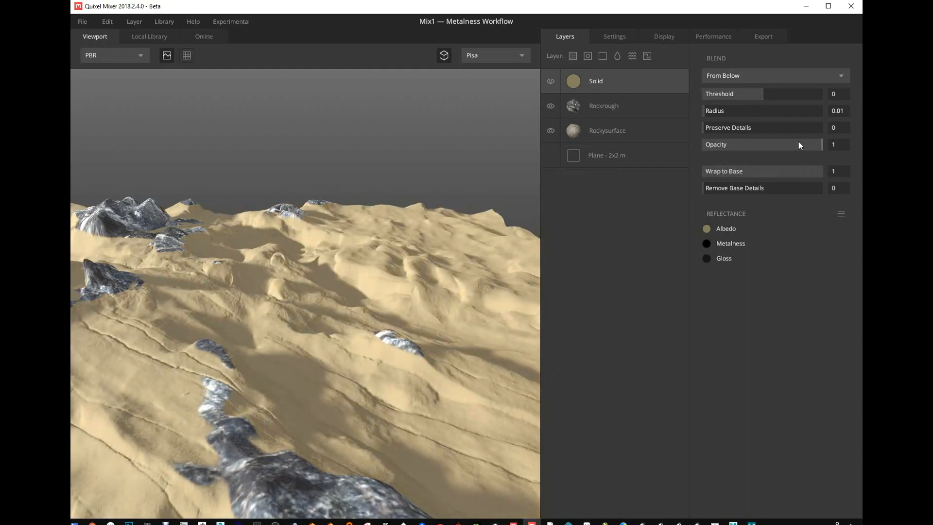
pyautogui.moveTo(798, 144); pyautogui.dragTo(751, 153)
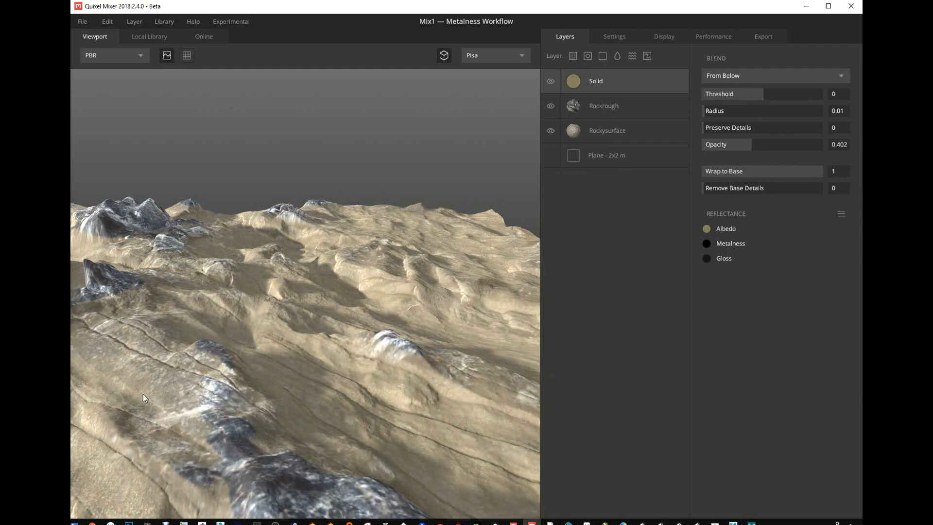
pyautogui.click(550, 80)
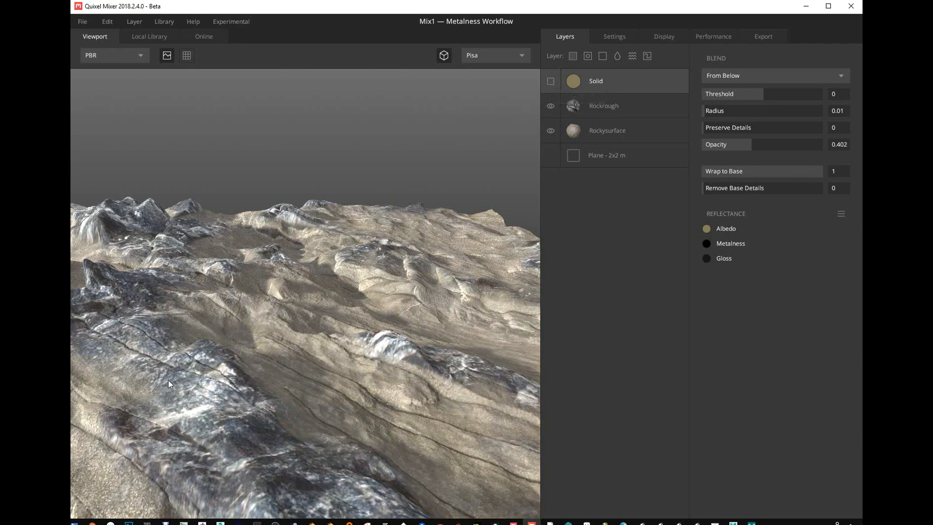
pyautogui.click(550, 80)
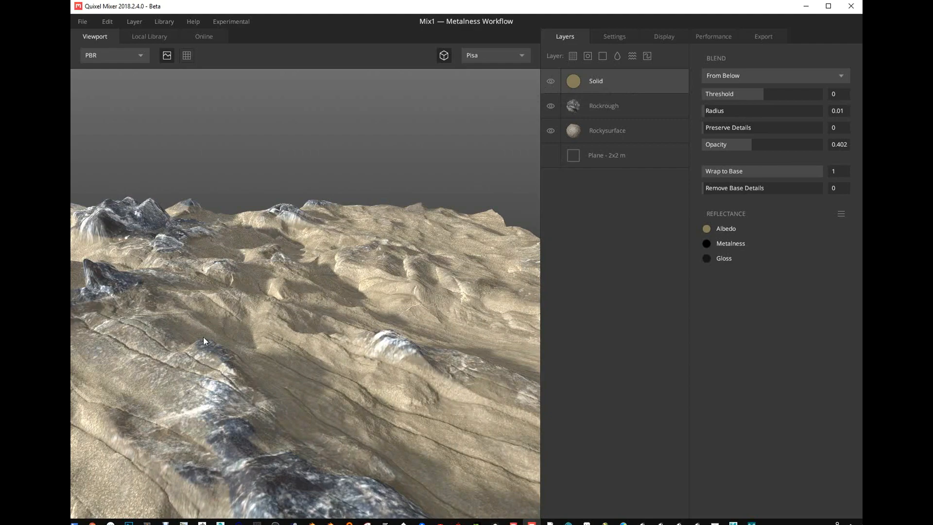
# - Set Rockysurface's height intensity to about -0.016 high frequency and 2.340 low frequency, with a height threshold of 7
pyautogui.moveTo(268, 299); pyautogui.dragTo(234, 329, button='middle')
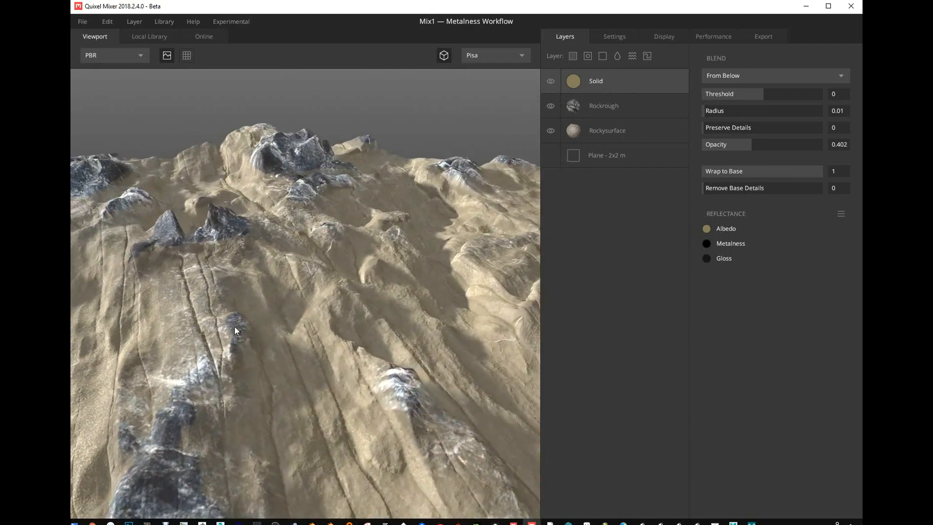
pyautogui.moveTo(285, 380); pyautogui.dragTo(229, 311, button='middle')
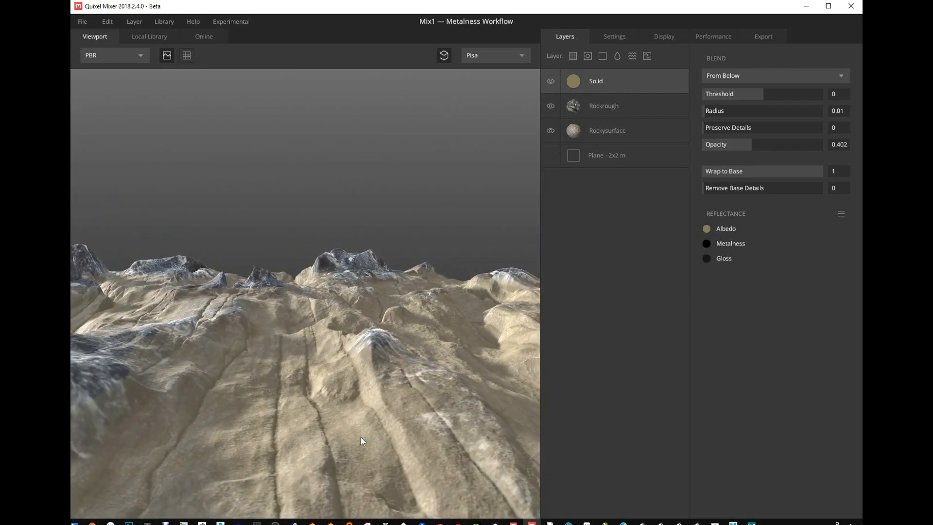
pyautogui.moveTo(361, 437); pyautogui.dragTo(254, 472, button='middle')
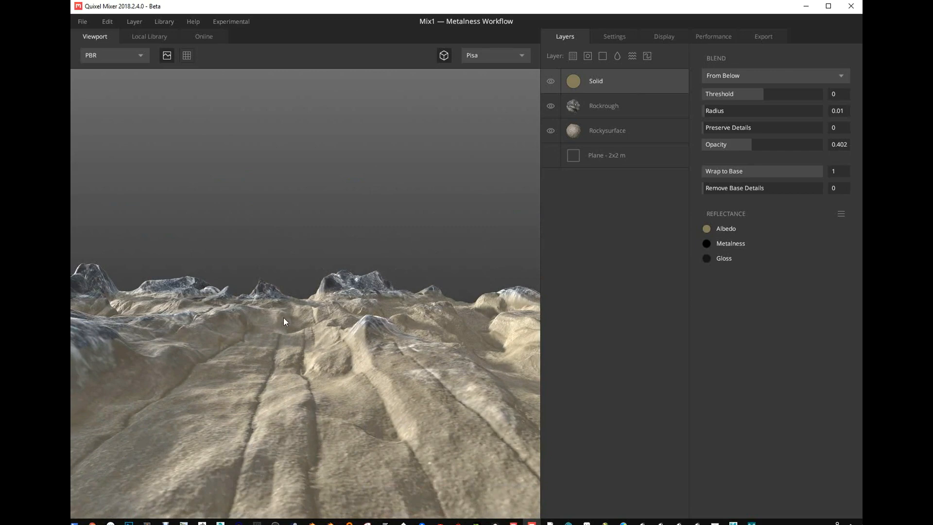
pyautogui.moveTo(284, 318); pyautogui.dragTo(426, 325, button='middle')
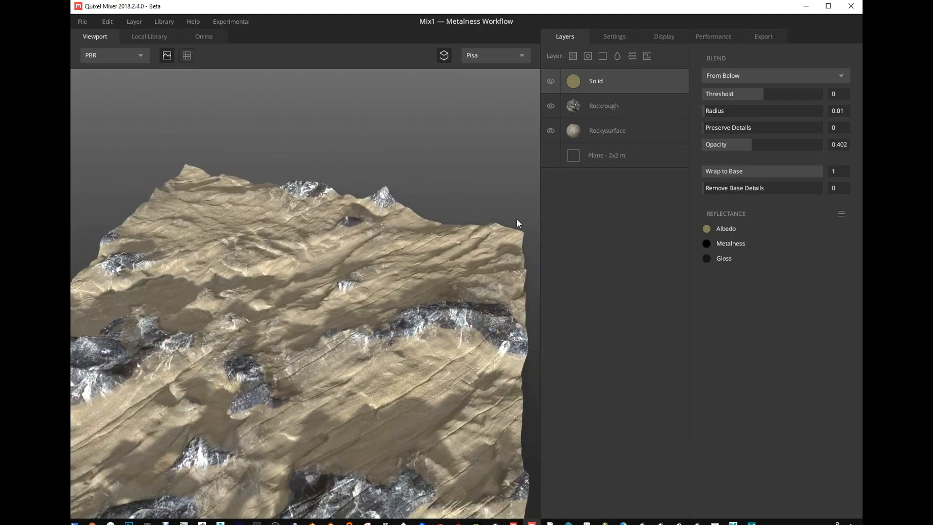
pyautogui.click(579, 129)
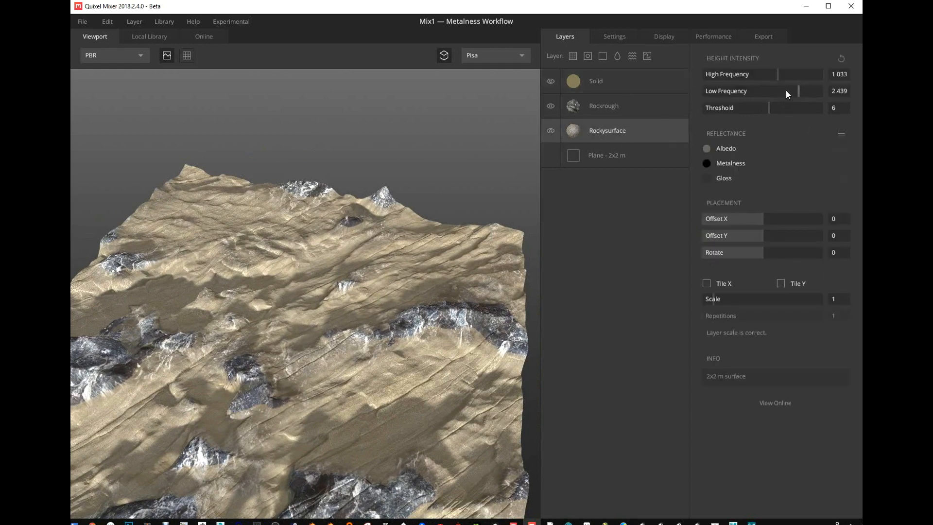
pyautogui.moveTo(786, 91); pyautogui.dragTo(782, 124)
# - Offset Rockysurface to about -0.068 in X and rotate it to about 0.755, with the tiled surface preview turned on
pyautogui.moveTo(759, 222); pyautogui.dragTo(752, 220)
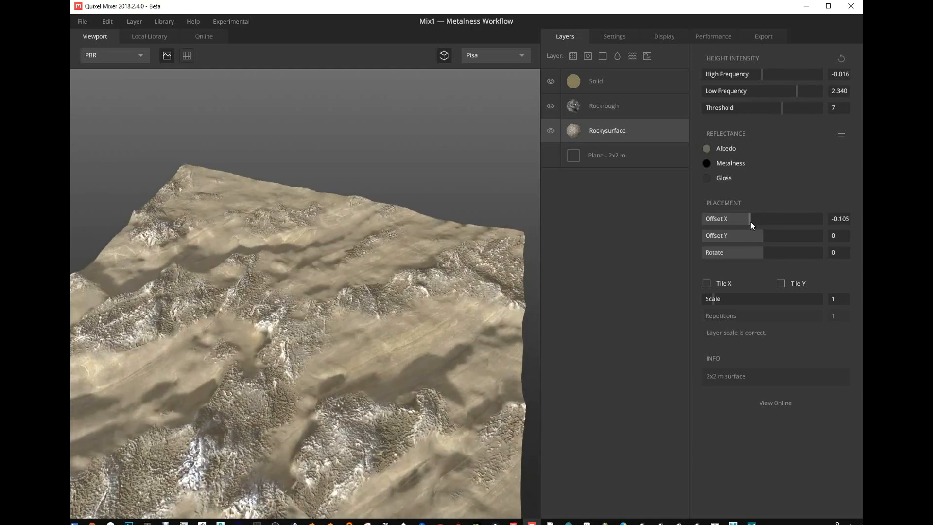
pyautogui.moveTo(763, 252); pyautogui.dragTo(791, 264)
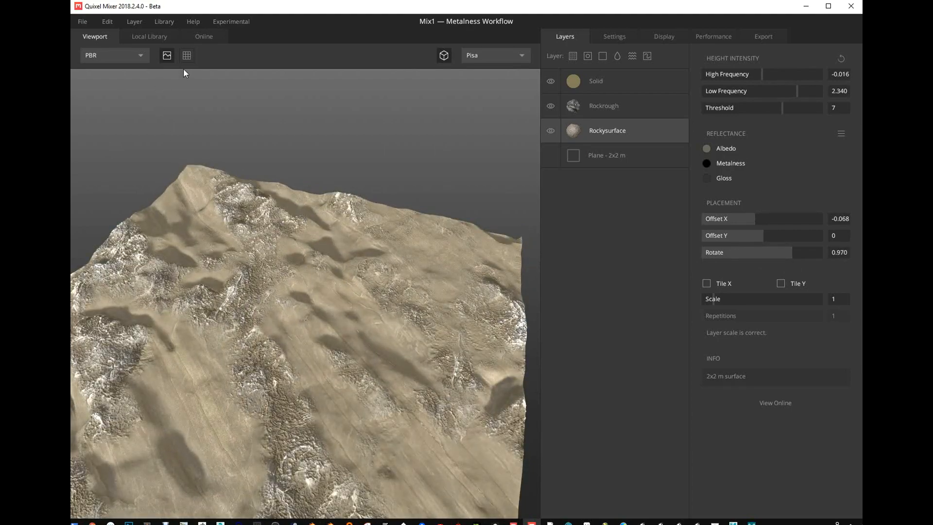
pyautogui.click(186, 55)
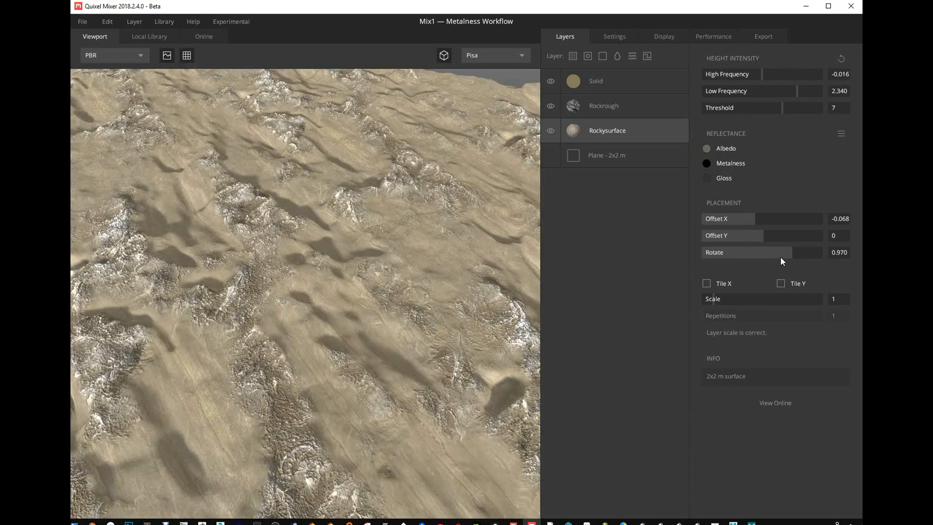
pyautogui.moveTo(780, 256)
pyautogui.mouseDown()
pyautogui.moveTo(756, 256)
pyautogui.moveTo(785, 256)
pyautogui.mouseUp()
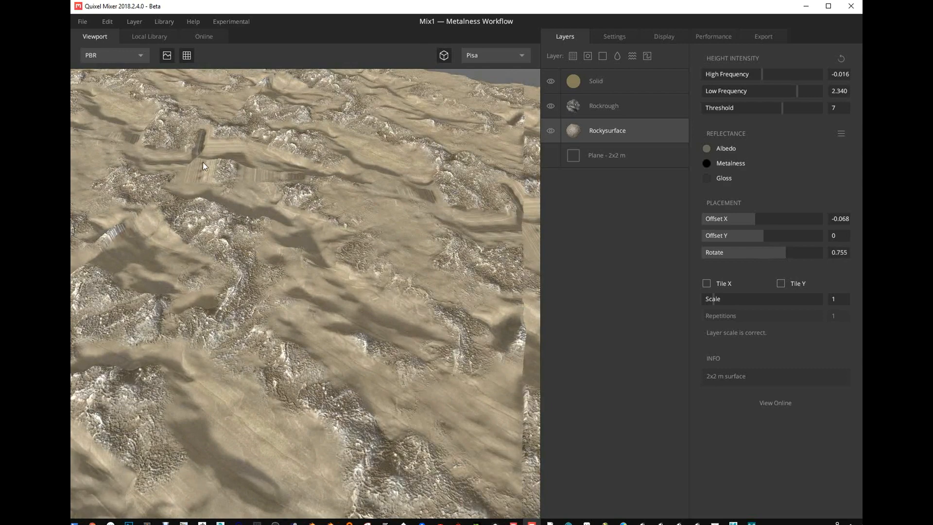
# - Inspect the tile seams, try Rockysurface rotations of about 0.572 and 0, and enter 45 as its rotation
pyautogui.moveTo(202, 162); pyautogui.dragTo(175, 221)
pyautogui.moveTo(271, 256); pyautogui.dragTo(272, 215)
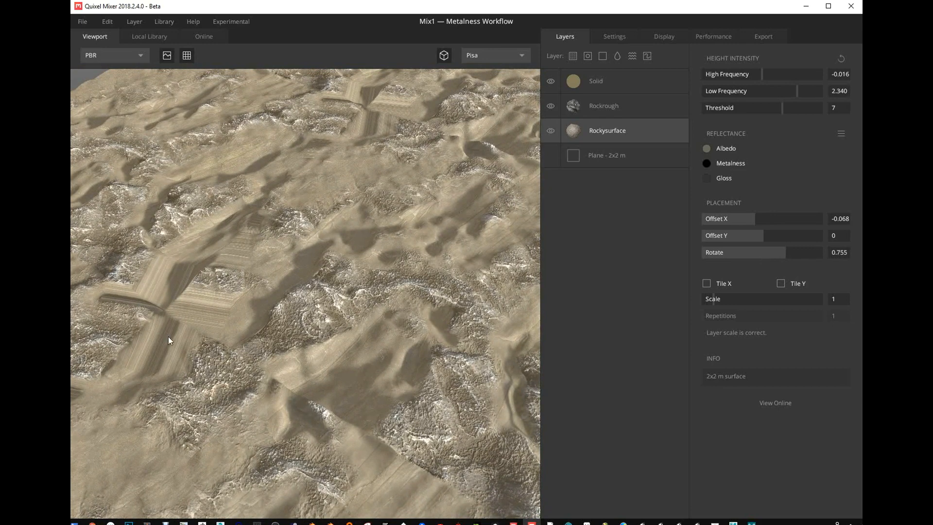
pyautogui.moveTo(226, 299); pyautogui.dragTo(469, 308)
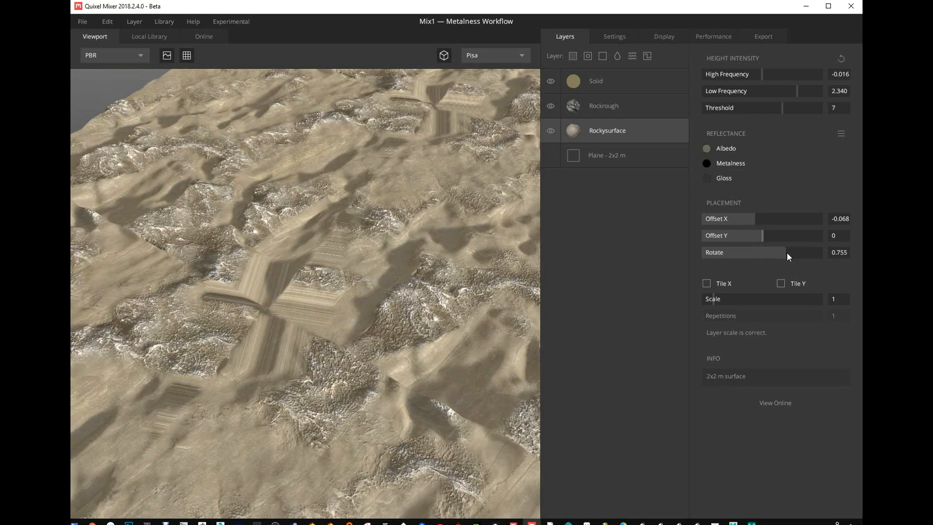
pyautogui.moveTo(781, 252)
pyautogui.mouseDown()
pyautogui.moveTo(767, 252)
pyautogui.moveTo(780, 255)
pyautogui.mouseUp()
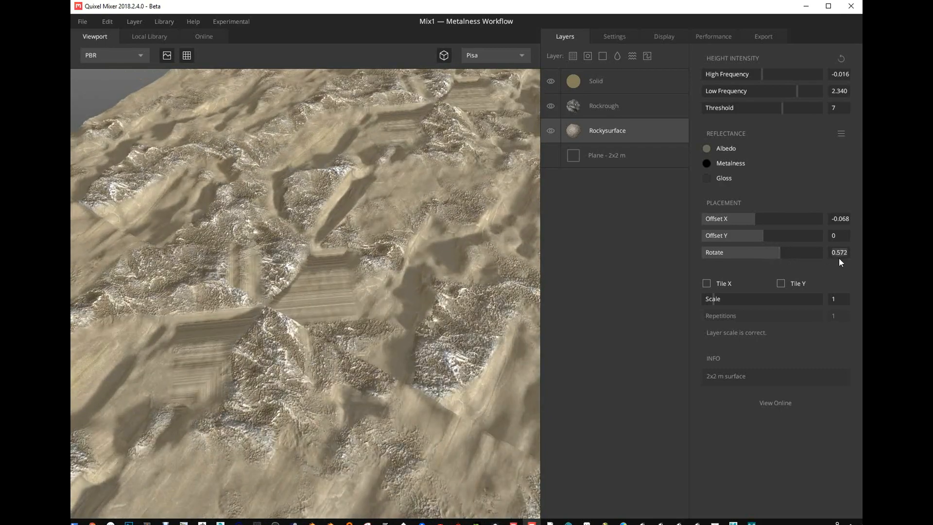
pyautogui.write('0')
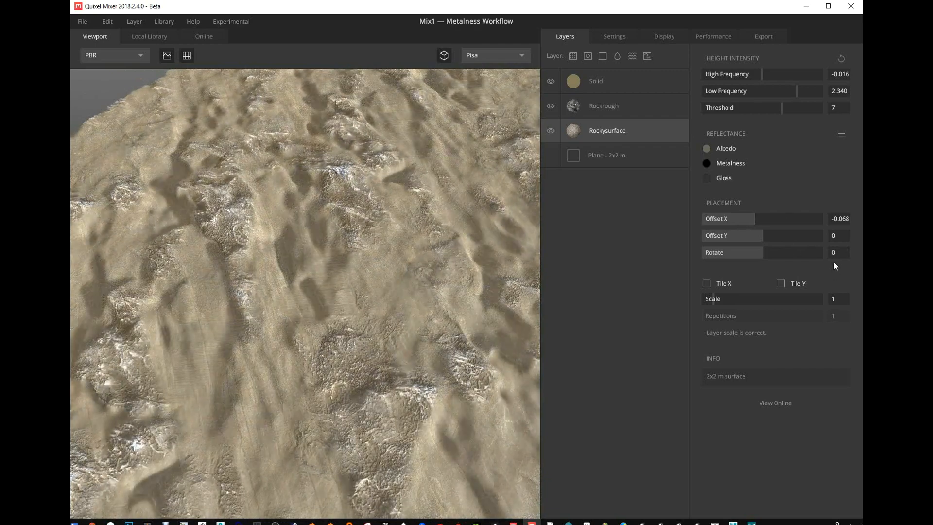
pyautogui.write('45')
pyautogui.press('Return')
# - Try Rockysurface rotations of about 1.734 and 1.8 and examine the resulting tile seams
pyautogui.moveTo(336, 235); pyautogui.dragTo(430, 191)
pyautogui.moveTo(362, 360); pyautogui.dragTo(357, 351)
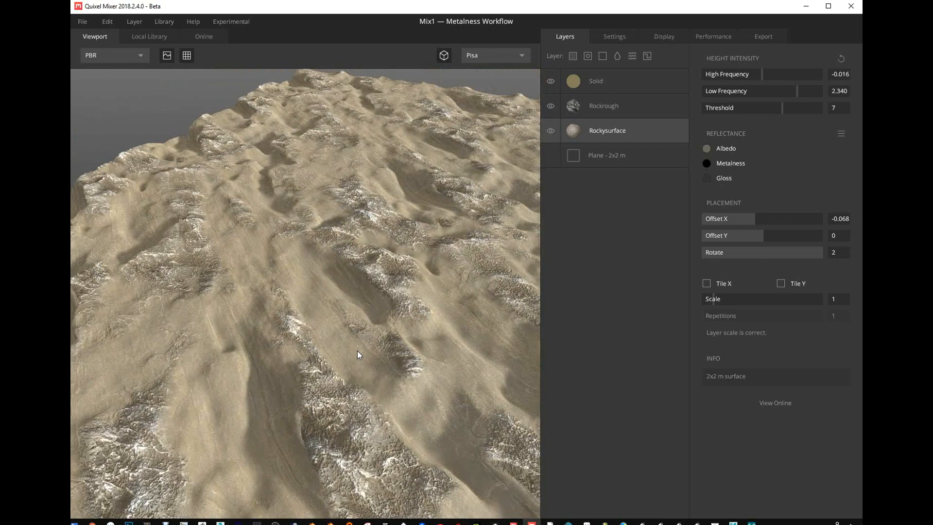
pyautogui.click(815, 252)
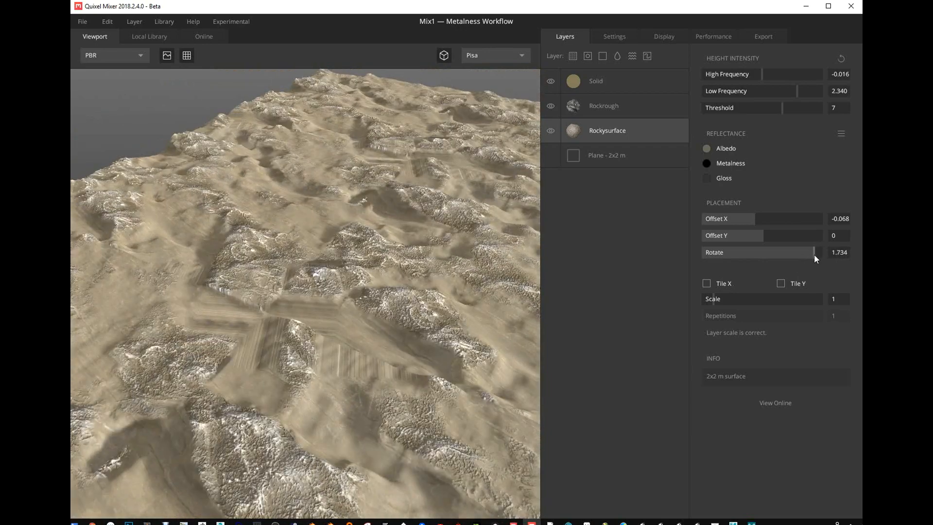
pyautogui.click(816, 253)
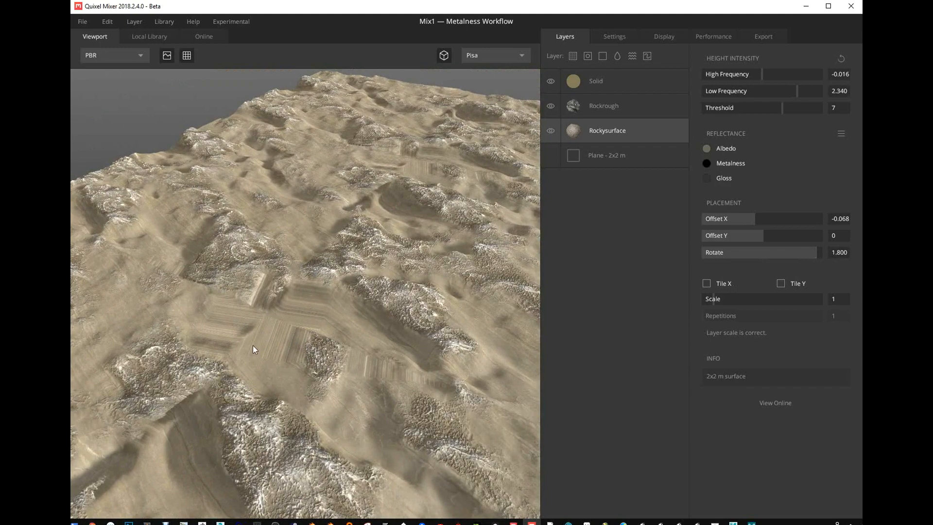
pyautogui.moveTo(252, 345)
pyautogui.mouseDown()
pyautogui.moveTo(173, 334)
pyautogui.moveTo(247, 359)
pyautogui.mouseUp()
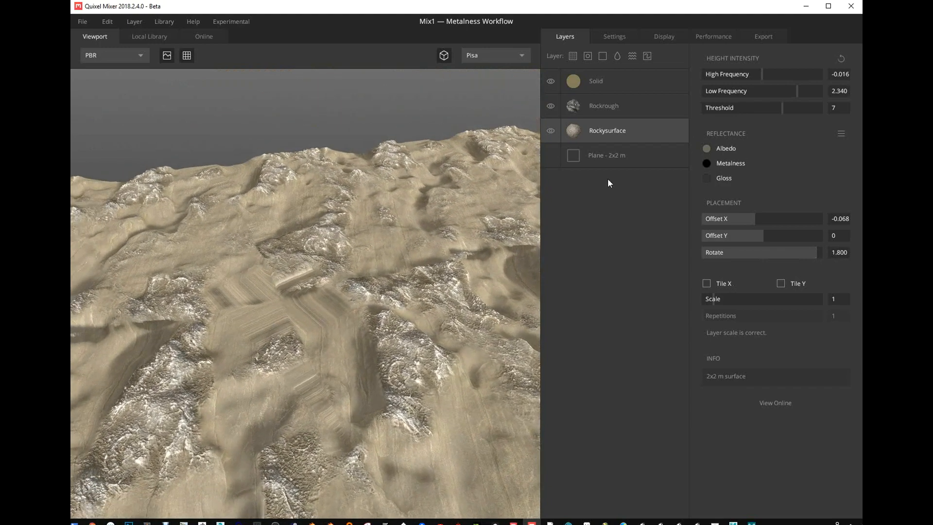
pyautogui.click(602, 83)
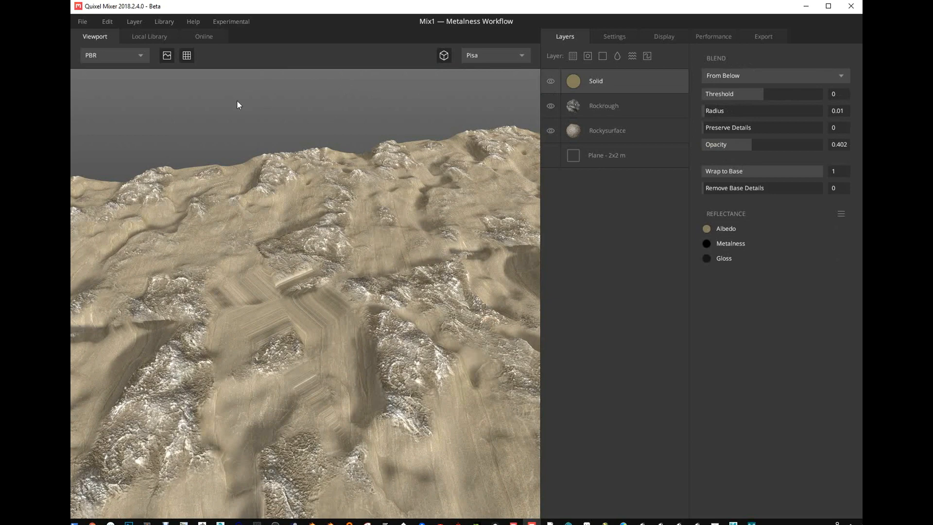
# - Duplicate the Rockysurface layer to the top of the stack and set the copy's blend threshold to about 0.207
pyautogui.click(625, 137)
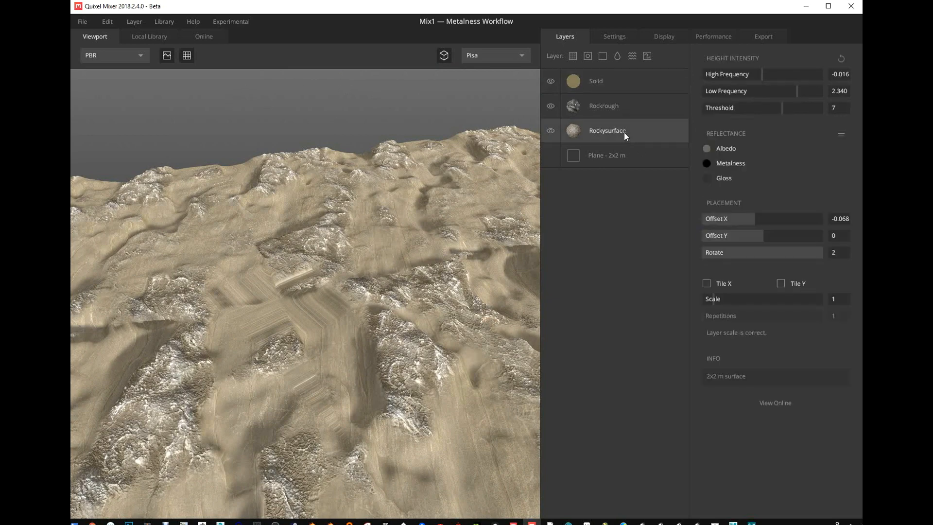
pyautogui.hotkey('ctrl', 'd')
pyautogui.moveTo(625, 132); pyautogui.dragTo(608, 70)
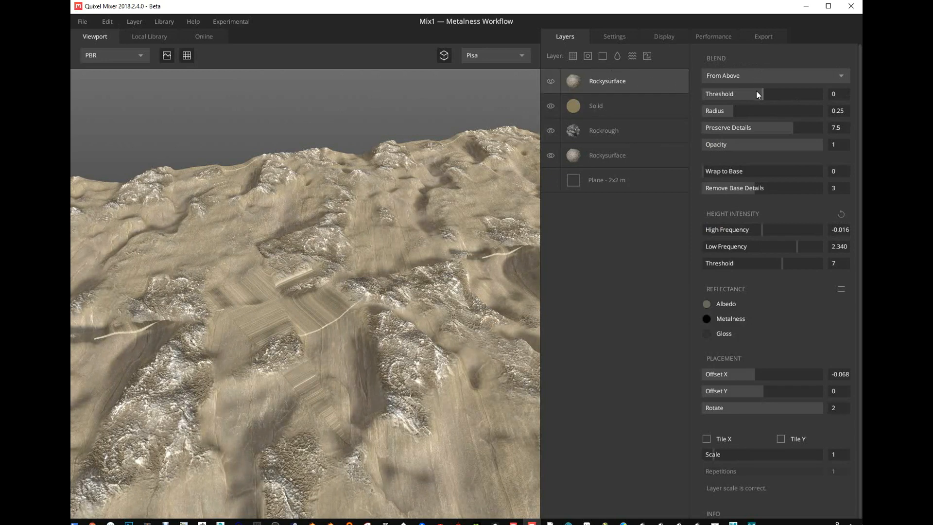
pyautogui.moveTo(757, 91)
pyautogui.mouseDown()
pyautogui.moveTo(747, 91)
pyautogui.moveTo(768, 92)
pyautogui.mouseUp()
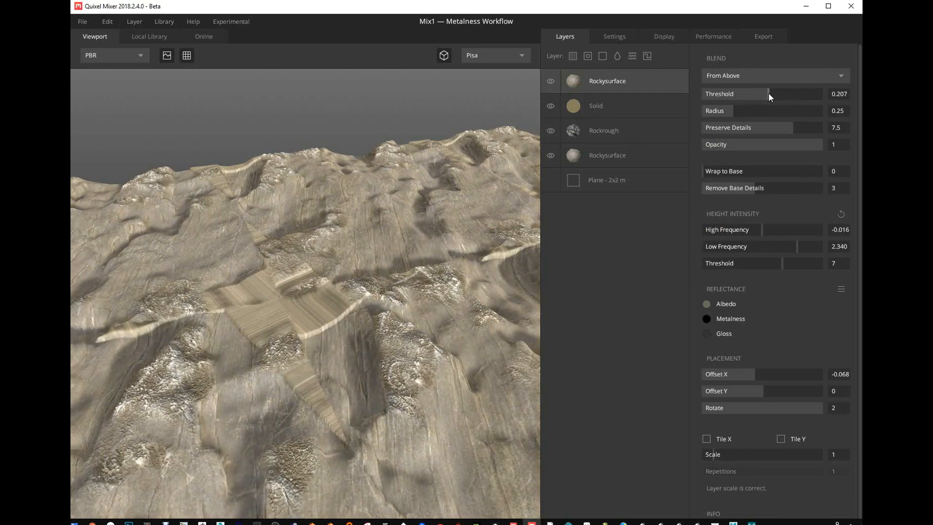
# - Try the top Rockysurface with Wrap to Base 1, Remove Base Details 5, Preserve Details about 7.095 and Radius about 0.228
pyautogui.moveTo(740, 130); pyautogui.dragTo(852, 130)
pyautogui.moveTo(738, 171); pyautogui.dragTo(842, 173)
pyautogui.moveTo(753, 189); pyautogui.dragTo(789, 188)
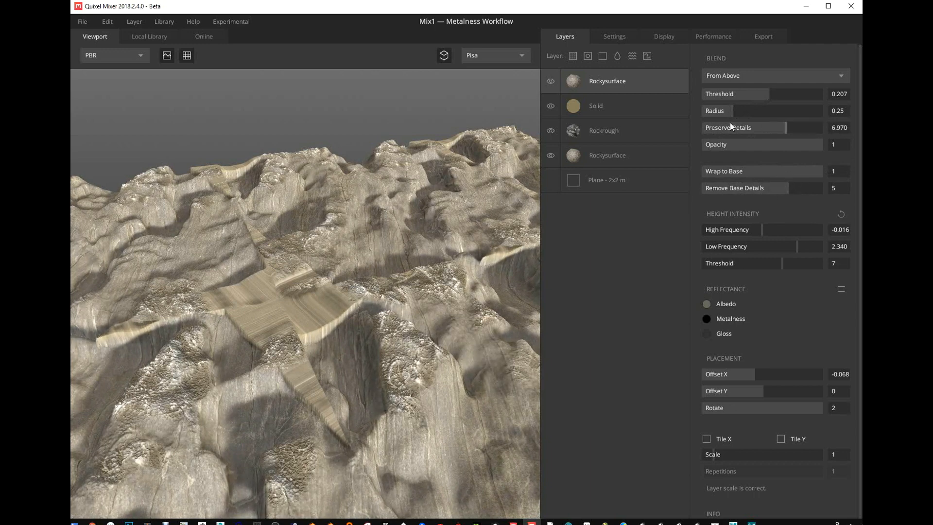
pyautogui.moveTo(730, 126); pyautogui.dragTo(786, 127)
pyautogui.moveTo(729, 111)
pyautogui.mouseDown()
pyautogui.moveTo(715, 111)
pyautogui.moveTo(729, 110)
pyautogui.mouseUp()
# - Blend the top Rockysurface From Below with threshold about 1.568, radius 0.360, preserve details 7.261, and zero base wrapping and detail removal
pyautogui.click(736, 75)
pyautogui.click(736, 106)
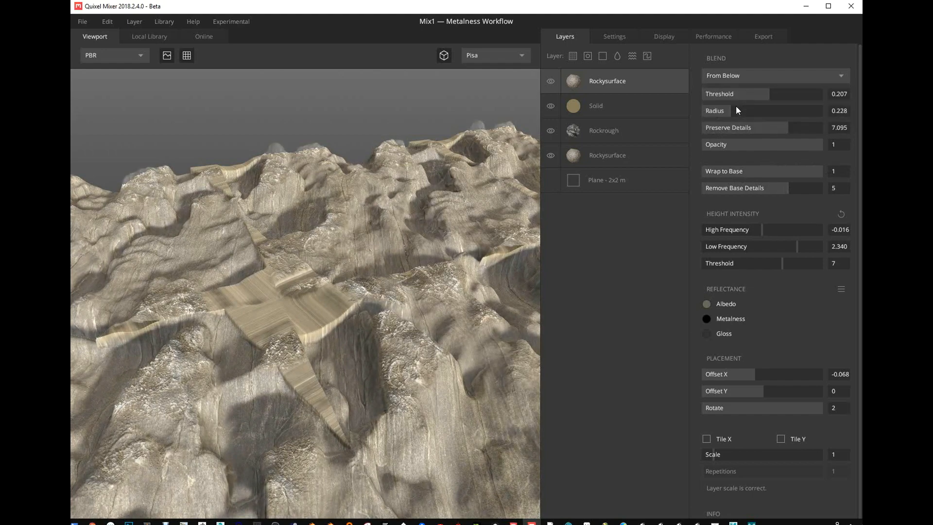
pyautogui.moveTo(757, 99); pyautogui.dragTo(735, 110)
pyautogui.moveTo(757, 171); pyautogui.dragTo(623, 176)
pyautogui.click(777, 188)
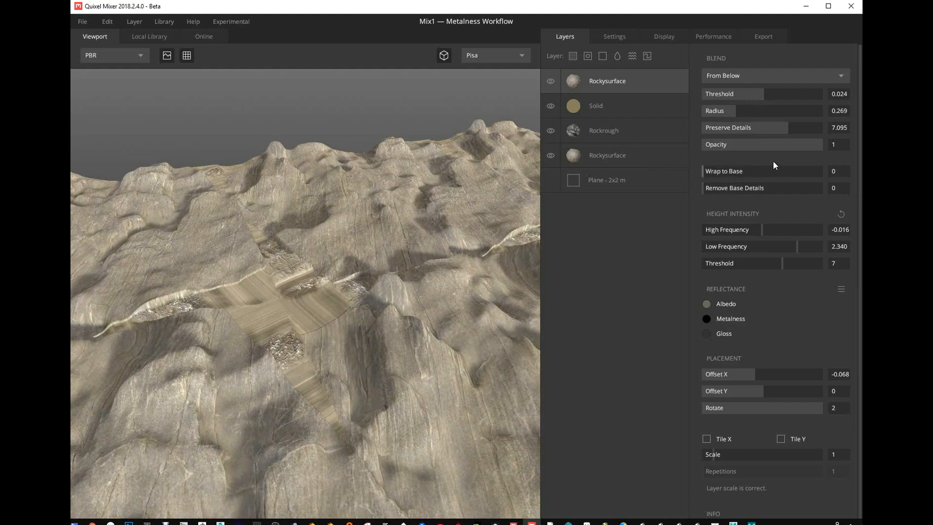
pyautogui.moveTo(782, 135)
pyautogui.mouseDown()
pyautogui.moveTo(765, 133)
pyautogui.moveTo(790, 135)
pyautogui.mouseUp()
pyautogui.moveTo(750, 111); pyautogui.dragTo(810, 102)
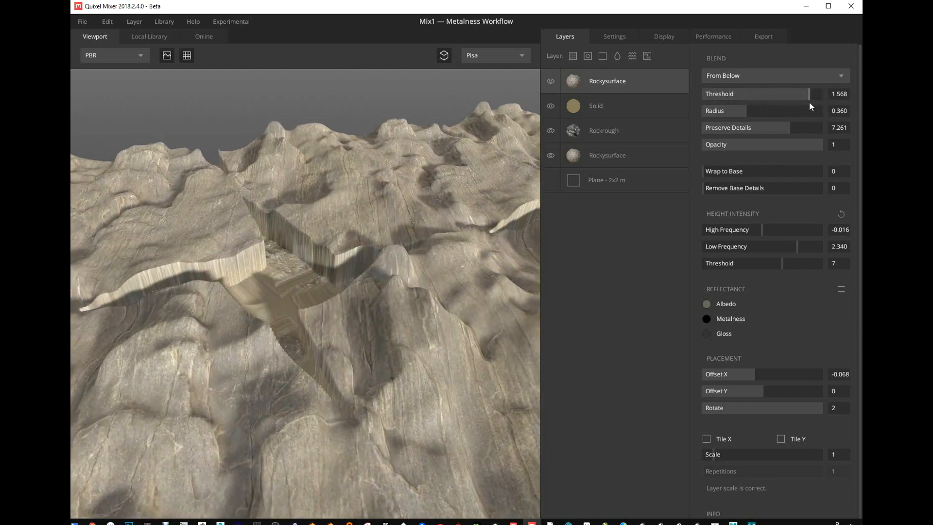
# - Set the top Rockysurface's low frequency to about 1.311, high frequency to about -0.116 and blend threshold to about 0.340
pyautogui.moveTo(303, 207); pyautogui.dragTo(454, 238)
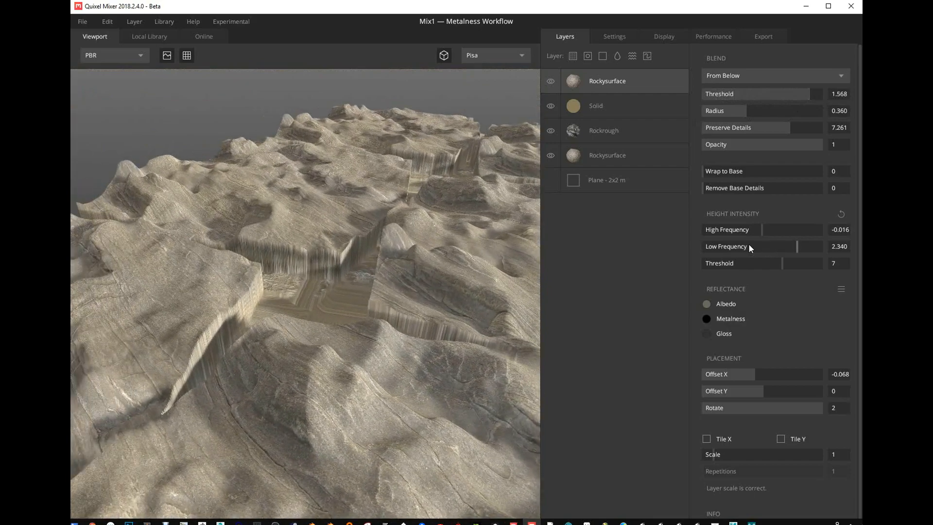
pyautogui.moveTo(749, 245)
pyautogui.mouseDown()
pyautogui.moveTo(782, 248)
pyautogui.moveTo(747, 229)
pyautogui.moveTo(761, 232)
pyautogui.mouseUp()
pyautogui.moveTo(803, 93); pyautogui.dragTo(772, 97)
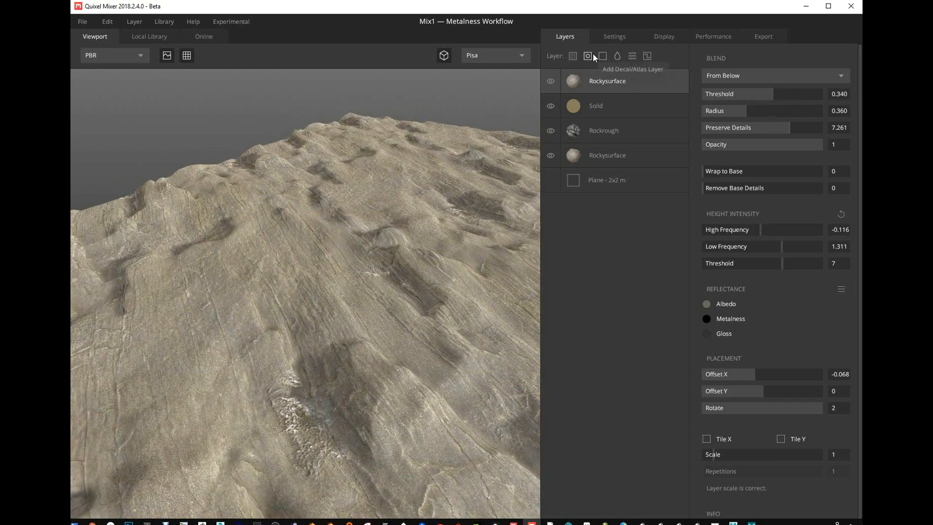
# - Add a paint layer at the top of the stack and a paint mask on the upper Rockysurface layer
pyautogui.click(648, 57)
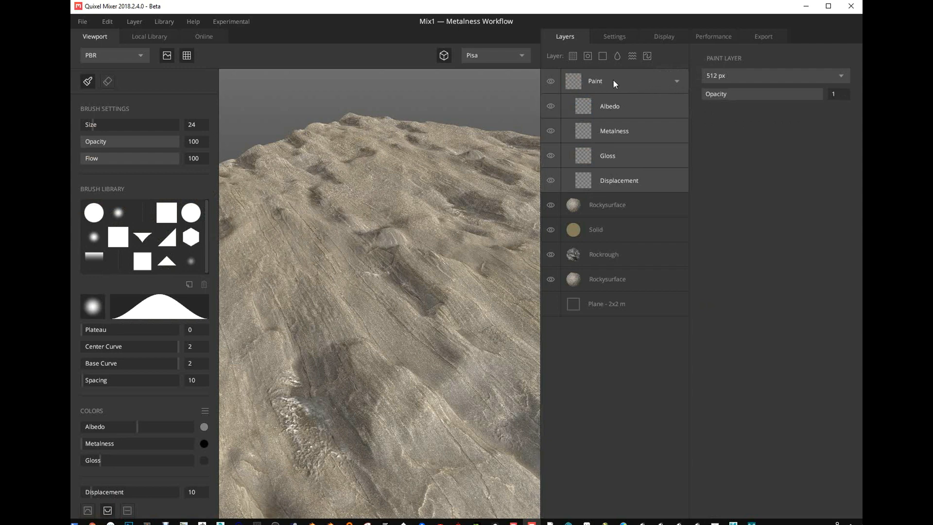
pyautogui.click(829, 6)
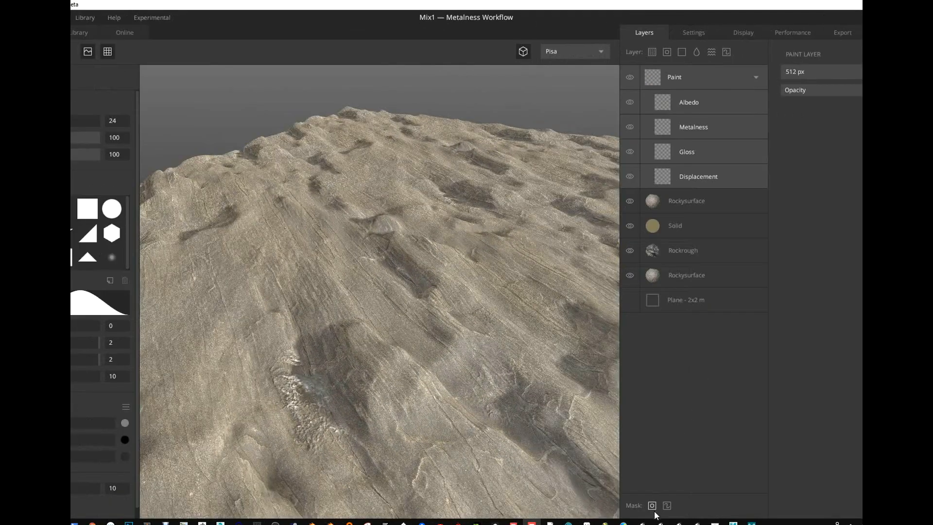
pyautogui.click(676, 205)
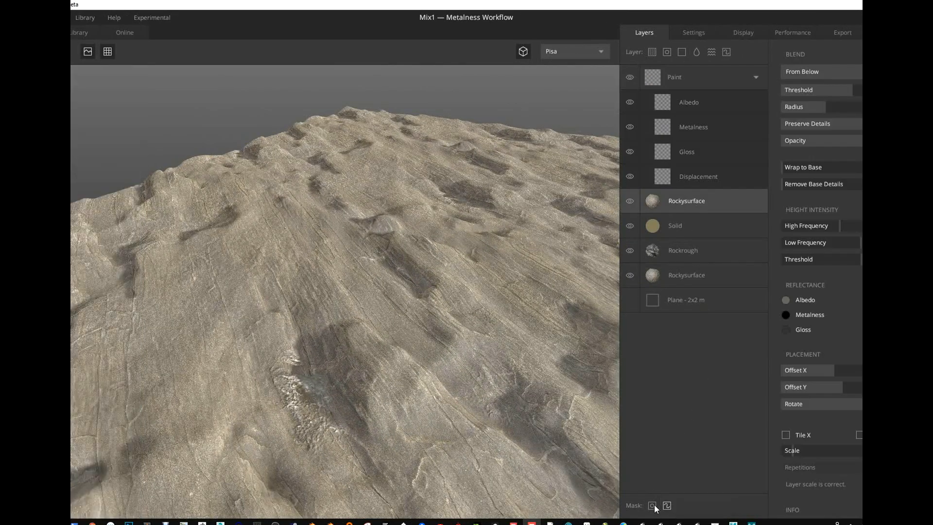
pyautogui.click(666, 506)
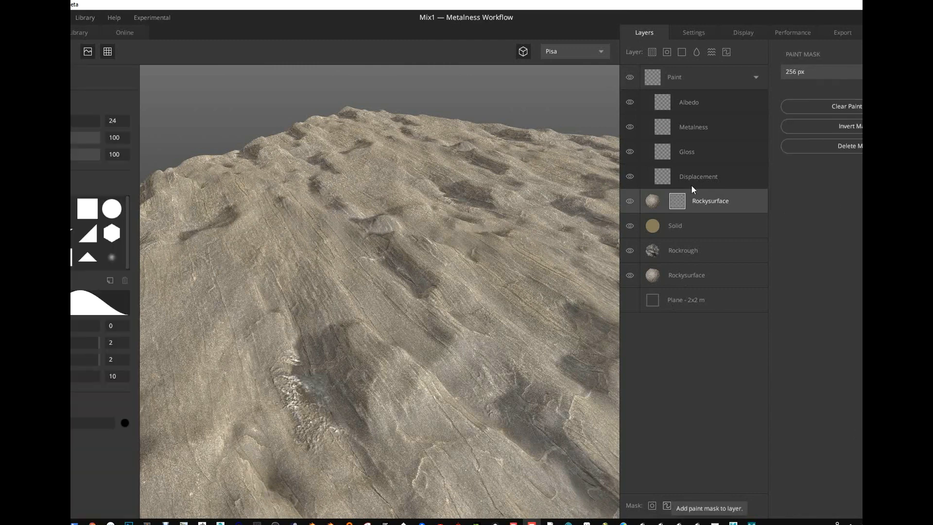
pyautogui.click(858, 108)
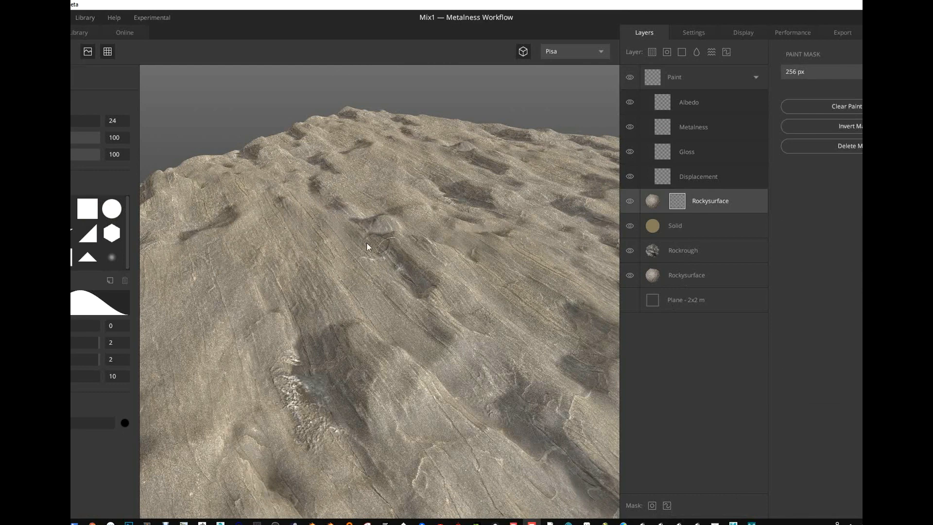
# - Compare the surface with the masked Rockysurface hidden and shown, and lower that layer's blend threshold
pyautogui.click(630, 200)
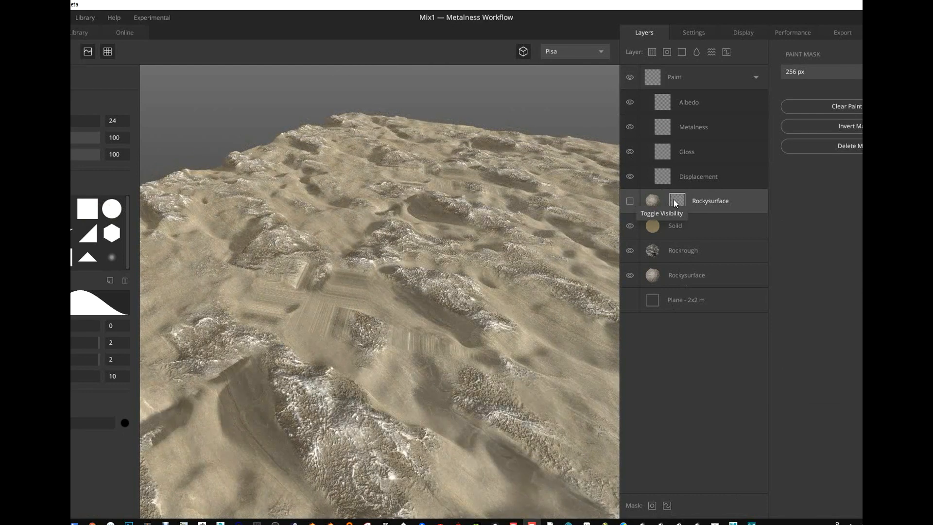
pyautogui.click(631, 200)
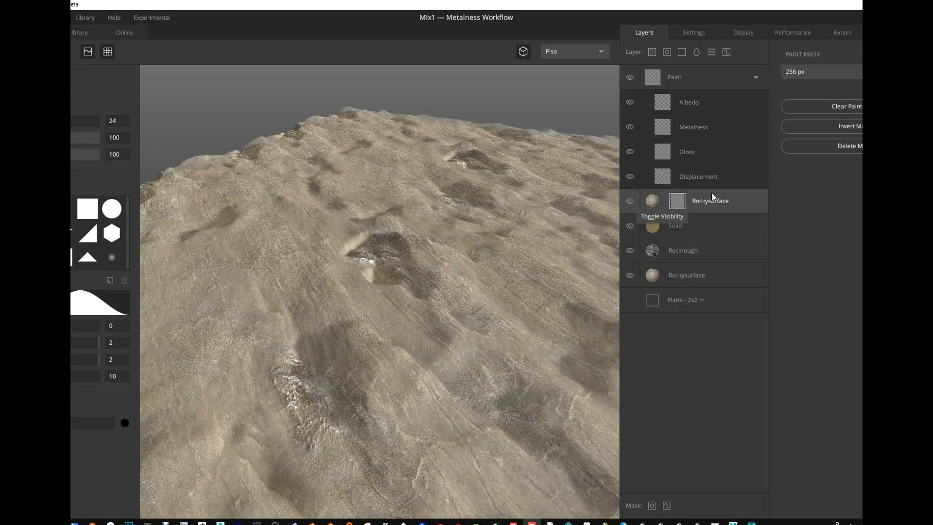
pyautogui.click(653, 201)
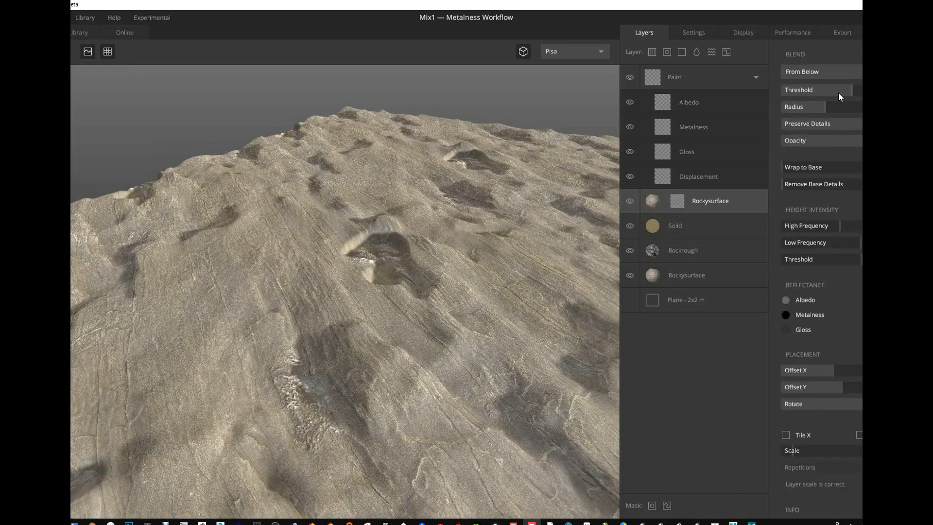
pyautogui.moveTo(829, 91); pyautogui.dragTo(836, 90)
# - Set the paint colour of the Rockysurface mask to white and turn off the tiled preview to show the single plane
pyautogui.click(675, 203)
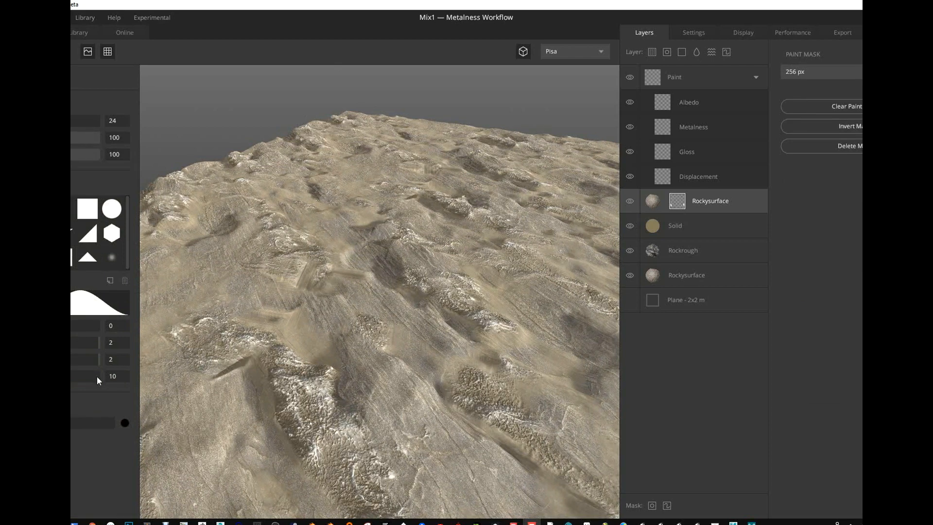
pyautogui.click(122, 422)
pyautogui.hotkey('ctrl', 'z')
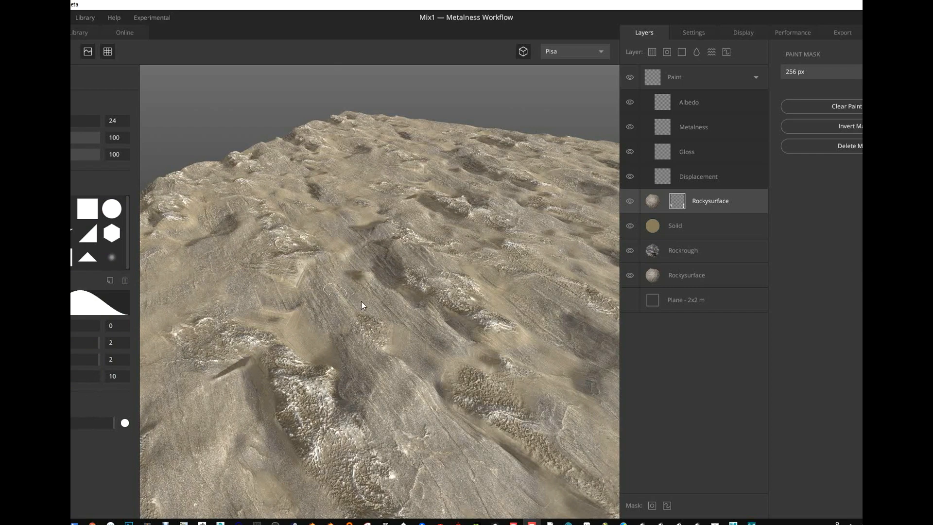
pyautogui.keyDown('alt'); pyautogui.moveTo(300, 292); pyautogui.dragTo(342, 315); pyautogui.keyUp('alt')
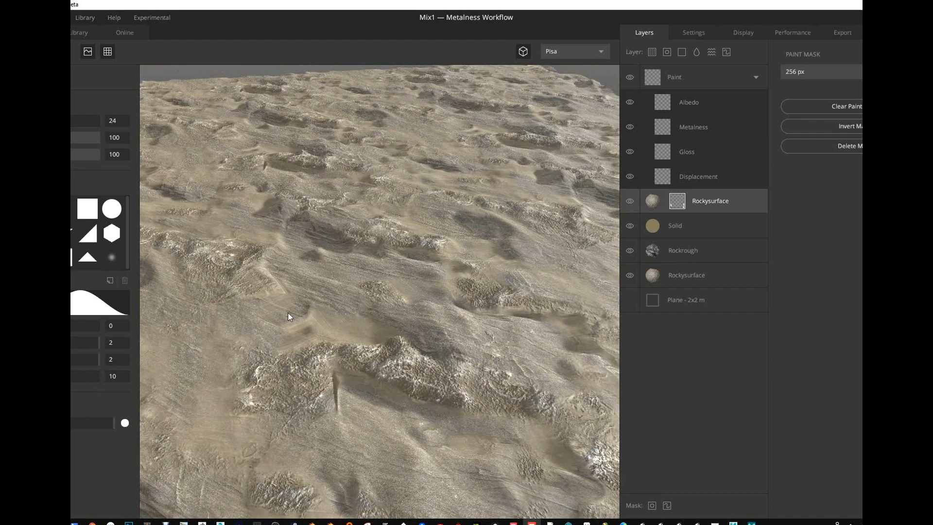
pyautogui.click(107, 52)
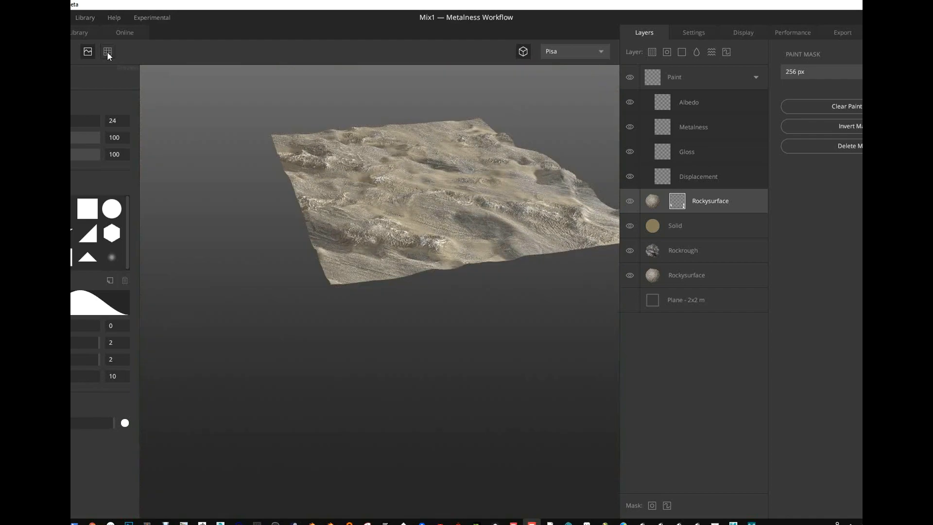
pyautogui.keyDown('alt'); pyautogui.moveTo(340, 219); pyautogui.dragTo(320, 344); pyautogui.keyUp('alt')
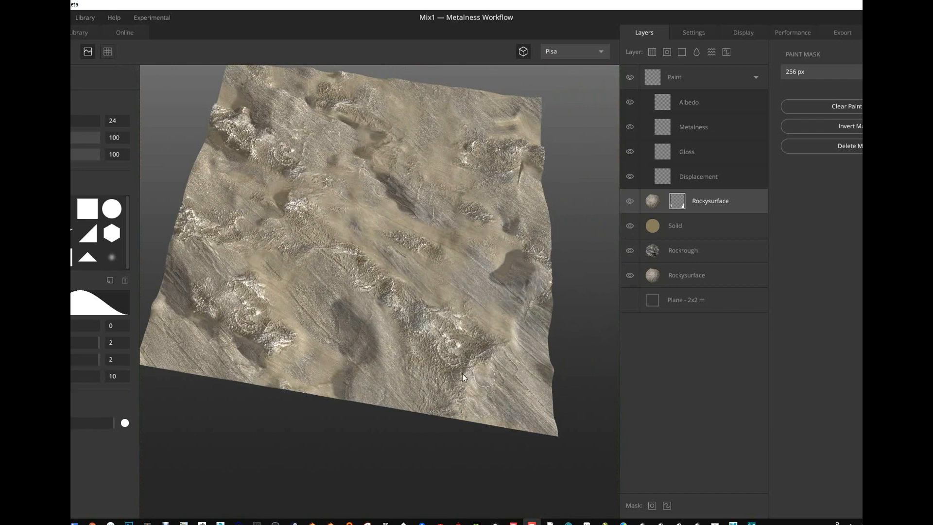
pyautogui.keyDown('alt'); pyautogui.moveTo(516, 227); pyautogui.dragTo(571, 314); pyautogui.keyUp('alt')
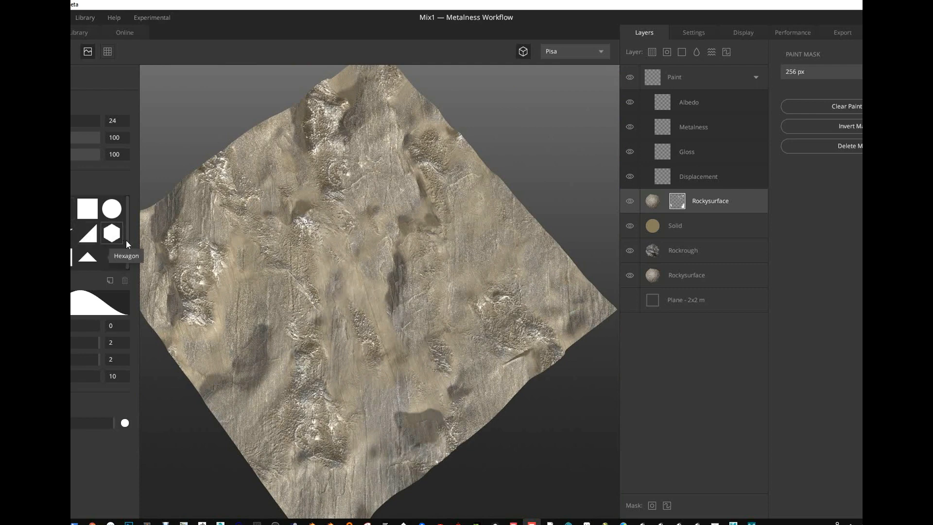
# - Try importing the Natural_DirtGrains alpha from the Storage\Alphas_Rob folder as a custom brush, and delete that brush
pyautogui.click(112, 257)
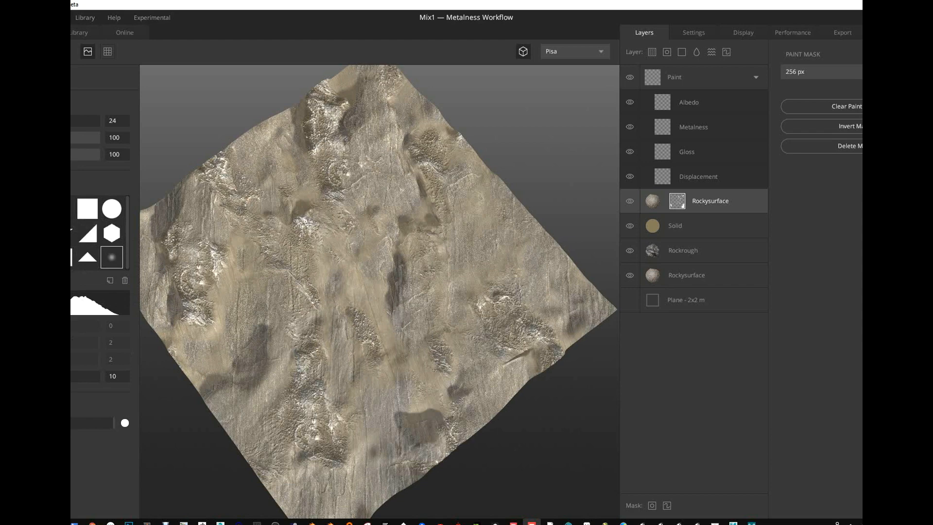
pyautogui.click(39, 257)
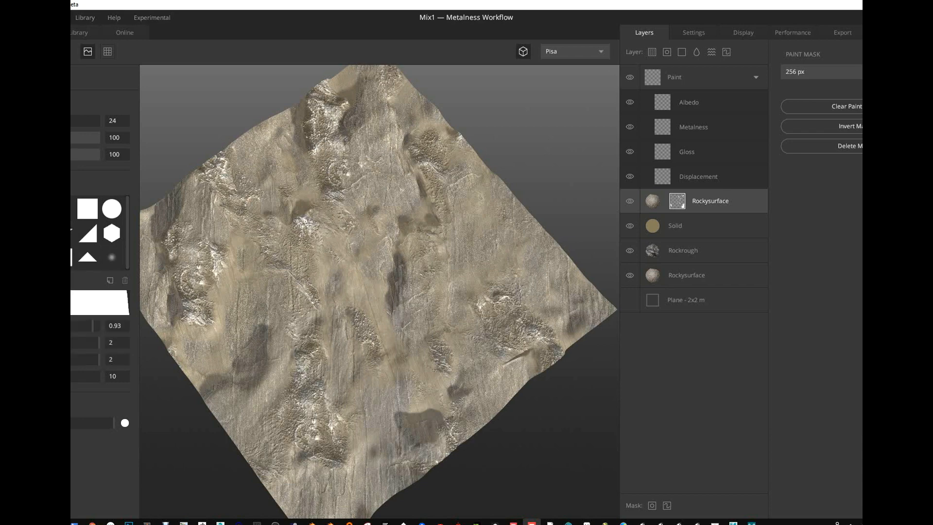
pyautogui.click(109, 280)
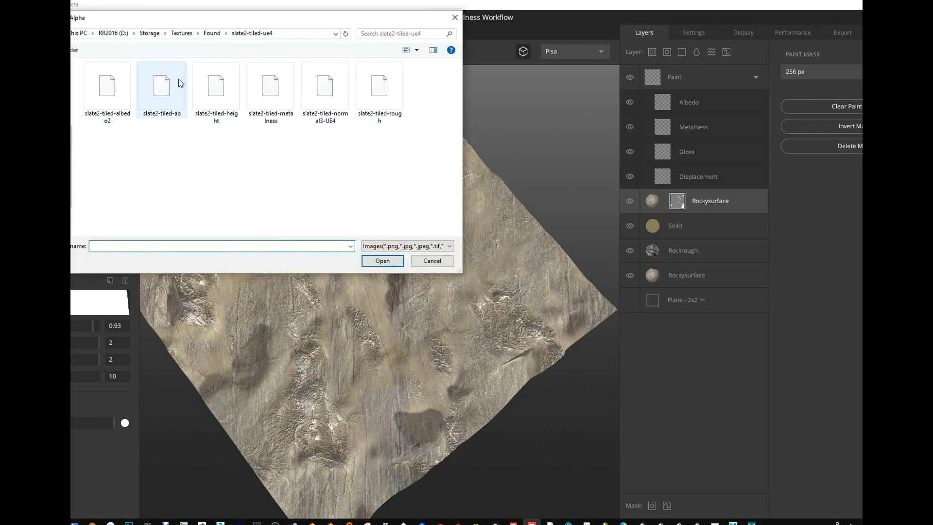
pyautogui.click(150, 33)
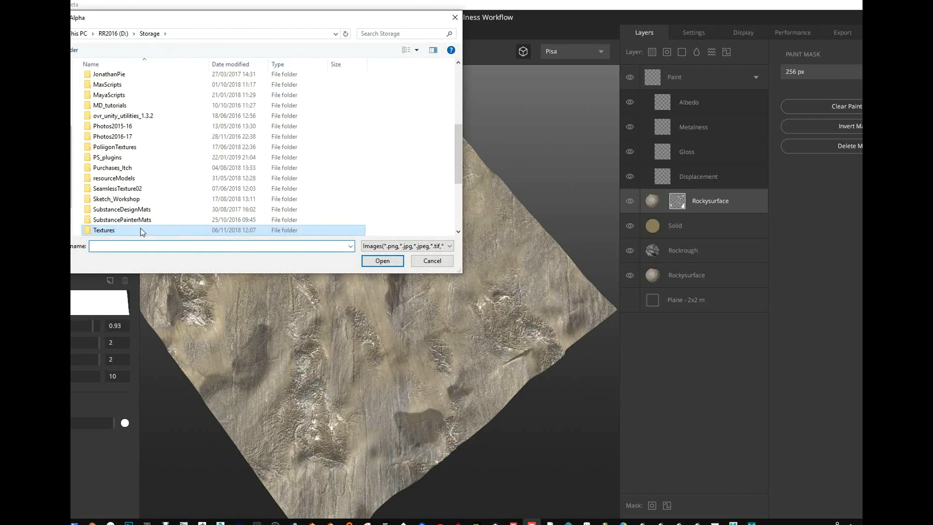
pyautogui.scroll(5, 138, 182)
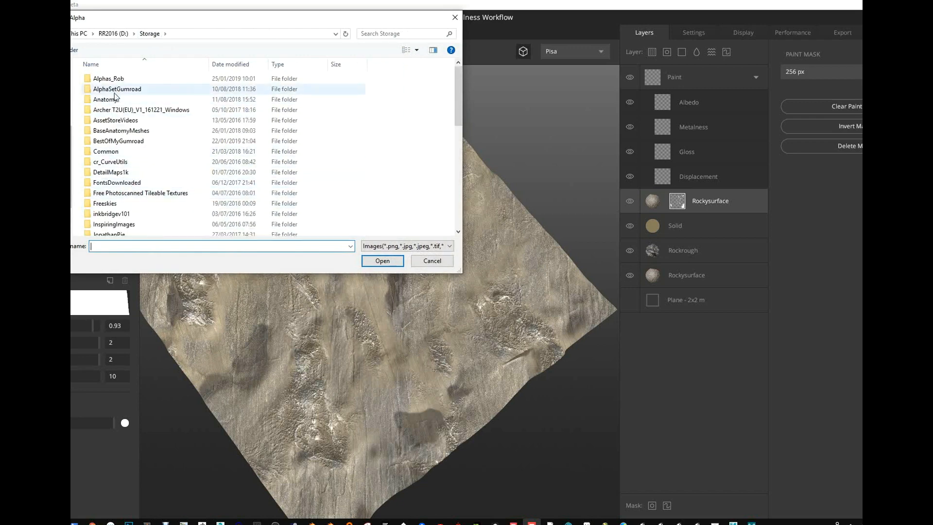
pyautogui.doubleClick(110, 79)
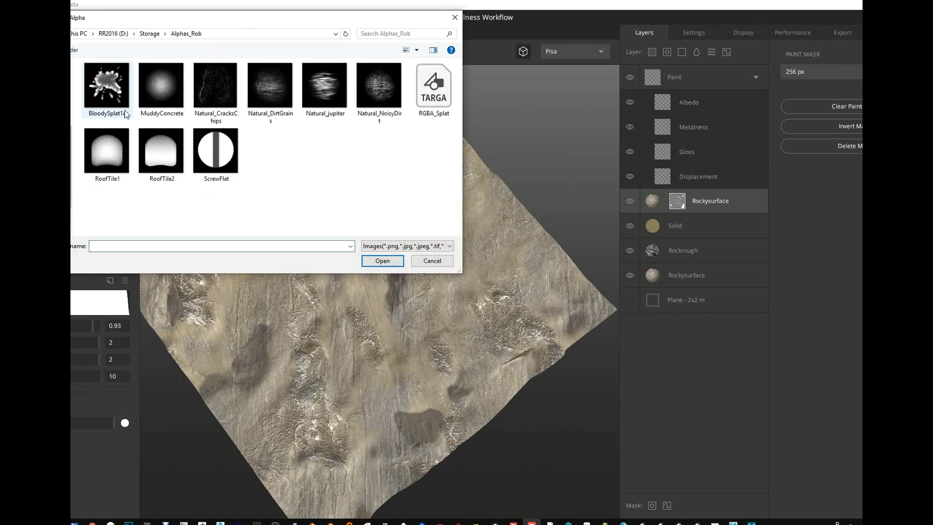
pyautogui.click(165, 87)
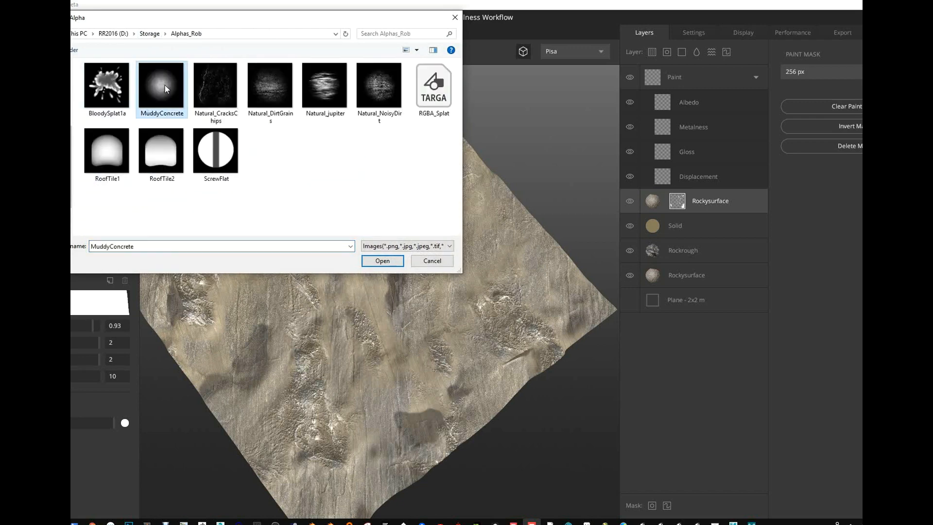
pyautogui.click(271, 87)
pyautogui.click(382, 261)
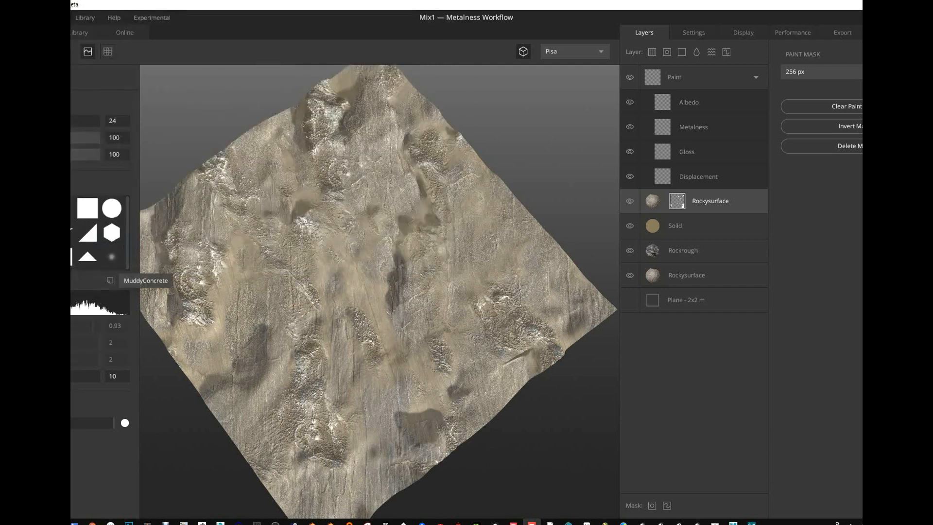
pyautogui.click(124, 280)
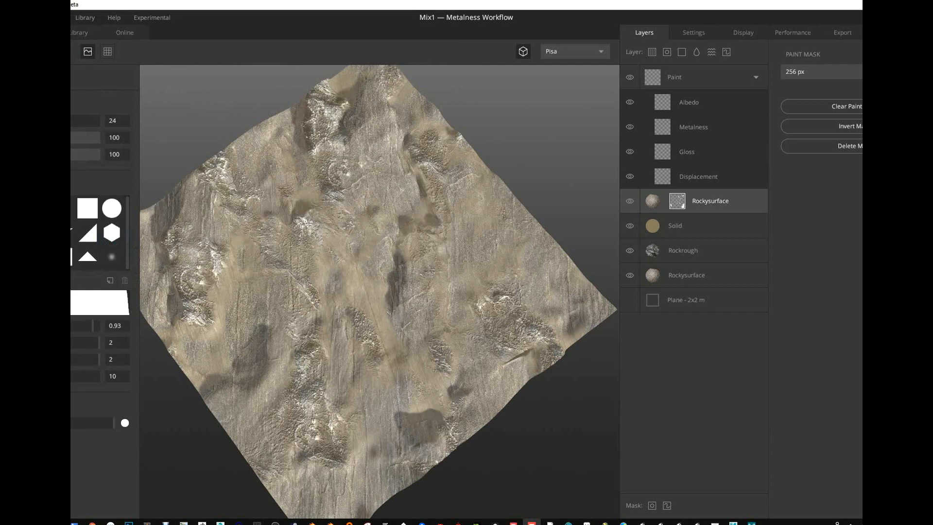
# - Import the Natural_DirtGrains alpha as a brush, and set its spacing to 88 and its size to about 70.47
pyautogui.click(110, 280)
pyautogui.doubleClick(266, 87)
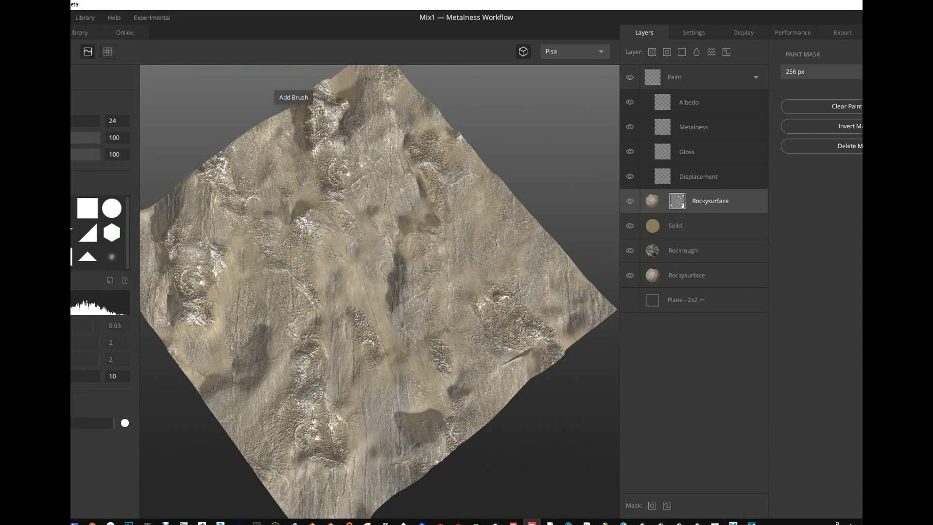
pyautogui.moveTo(31, 376)
pyautogui.mouseDown()
pyautogui.moveTo(55, 376)
pyautogui.moveTo(46, 376)
pyautogui.mouseUp()
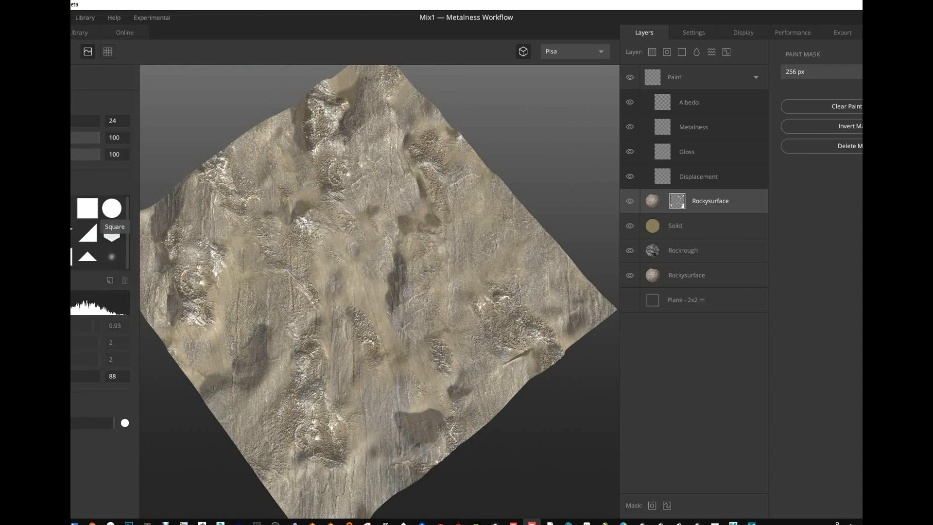
pyautogui.click(35, 121)
# - Paint white grainy strokes on the Rockysurface mask across the middle of the plane and examine the result up close
pyautogui.click(353, 279)
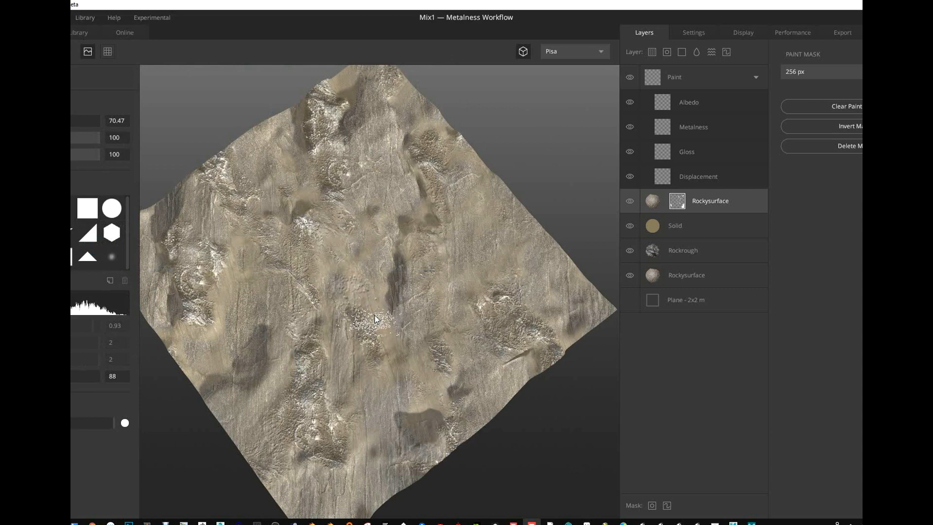
pyautogui.moveTo(397, 321); pyautogui.dragTo(420, 292)
pyautogui.moveTo(505, 318)
pyautogui.keyDown('alt'); pyautogui.mouseDown()
pyautogui.moveTo(524, 323)
pyautogui.moveTo(538, 270)
pyautogui.mouseUp(); pyautogui.keyUp('alt')
pyautogui.moveTo(399, 238)
pyautogui.mouseDown()
pyautogui.moveTo(360, 256)
pyautogui.moveTo(335, 253)
pyautogui.mouseUp()
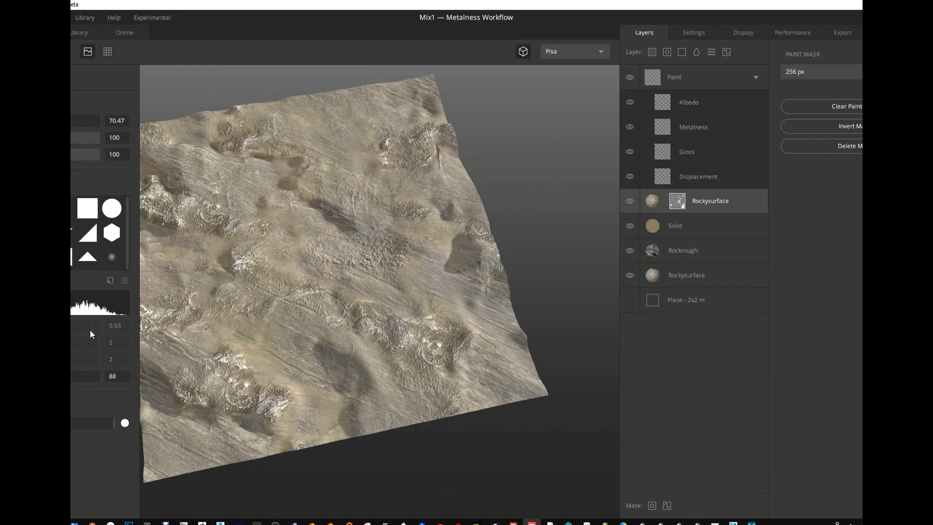
pyautogui.scroll(3, 365, 255)
pyautogui.moveTo(454, 257)
pyautogui.mouseDown()
pyautogui.moveTo(466, 317)
pyautogui.moveTo(436, 320)
pyautogui.moveTo(400, 200)
pyautogui.mouseUp()
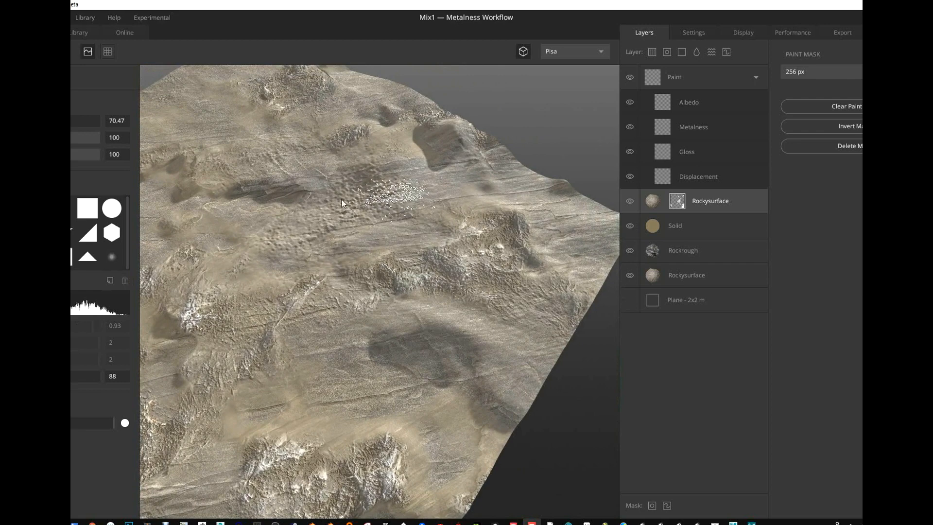
pyautogui.keyDown('alt'); pyautogui.moveTo(389, 246); pyautogui.dragTo(190, 235); pyautogui.keyUp('alt')
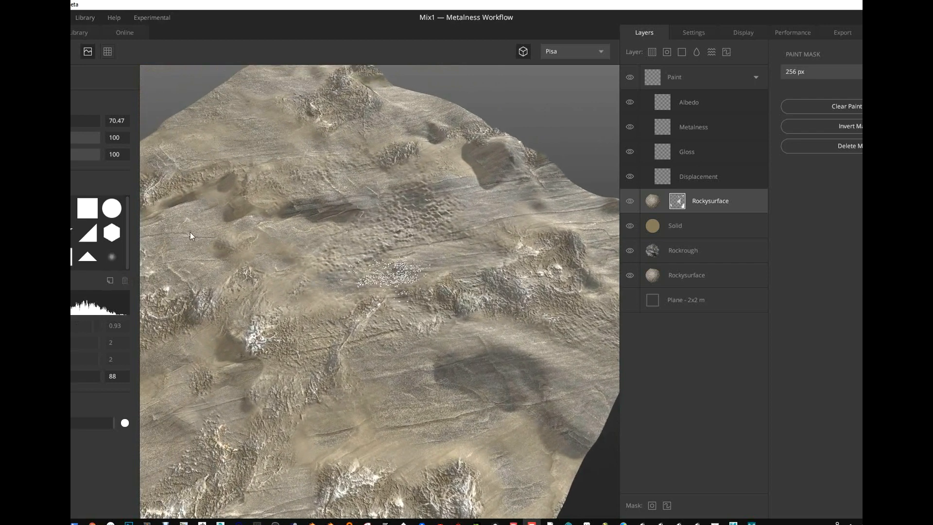
# - Paint over the grainy patch of the Rockysurface mask with the soft round brush, and toggle that layer's visibility to compare the surface
pyautogui.click(112, 257)
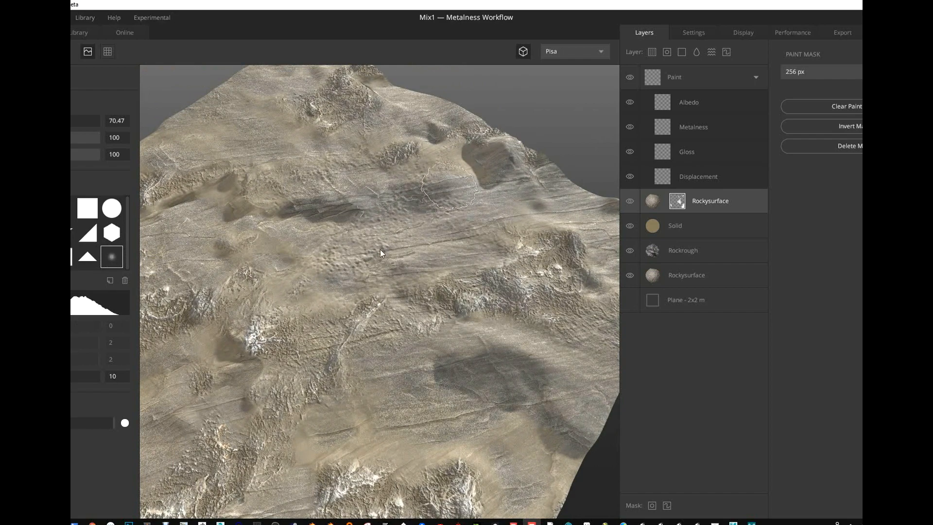
pyautogui.moveTo(380, 249)
pyautogui.keyDown('alt'); pyautogui.mouseDown()
pyautogui.moveTo(394, 273)
pyautogui.moveTo(431, 229)
pyautogui.moveTo(462, 259)
pyautogui.moveTo(523, 252)
pyautogui.moveTo(501, 243)
pyautogui.moveTo(534, 238)
pyautogui.mouseUp(); pyautogui.keyUp('alt')
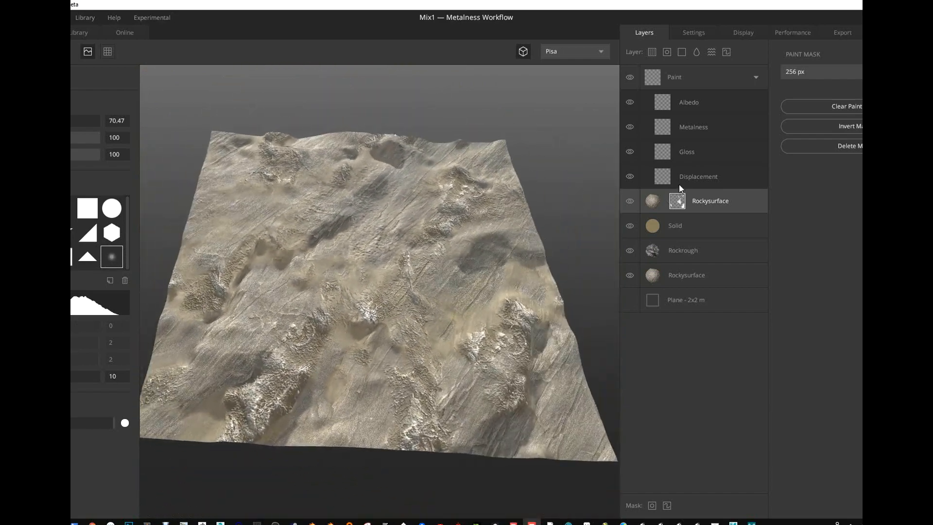
pyautogui.click(630, 202)
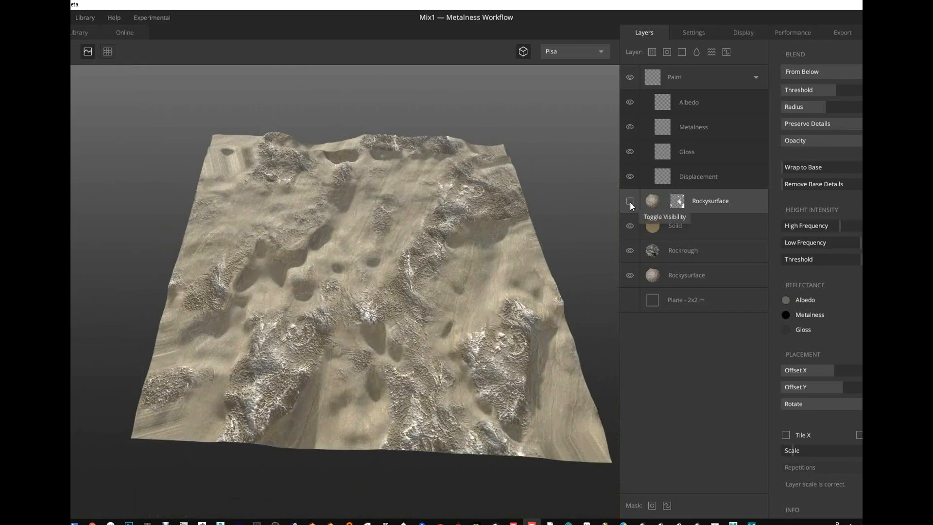
pyautogui.click(658, 253)
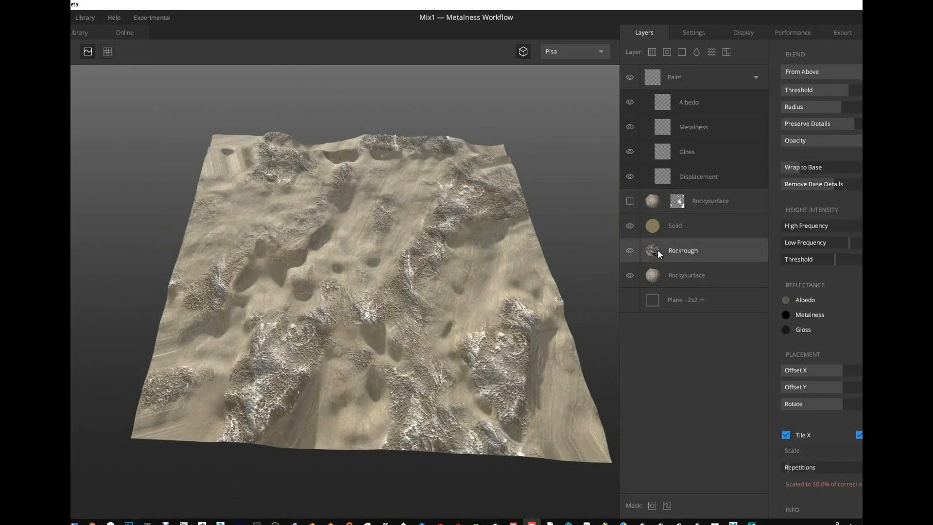
pyautogui.click(652, 205)
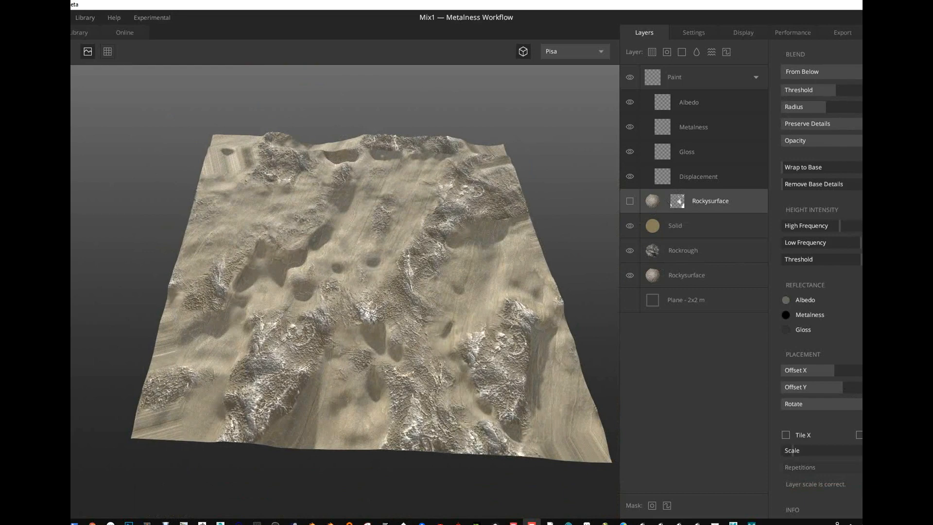
pyautogui.click(629, 202)
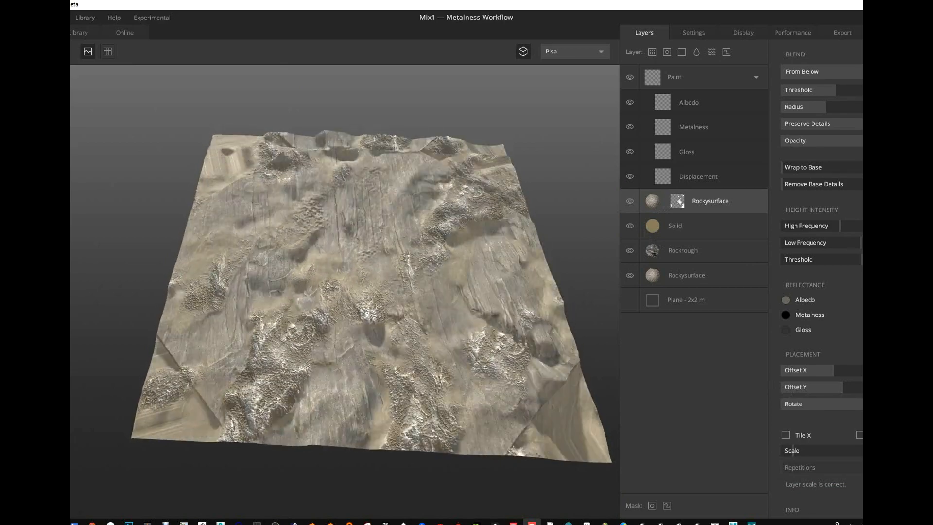
# - Add more white to the Rockysurface mask, and switch the paint colour to black to mask out the plane's near corner and edge
pyautogui.click(676, 202)
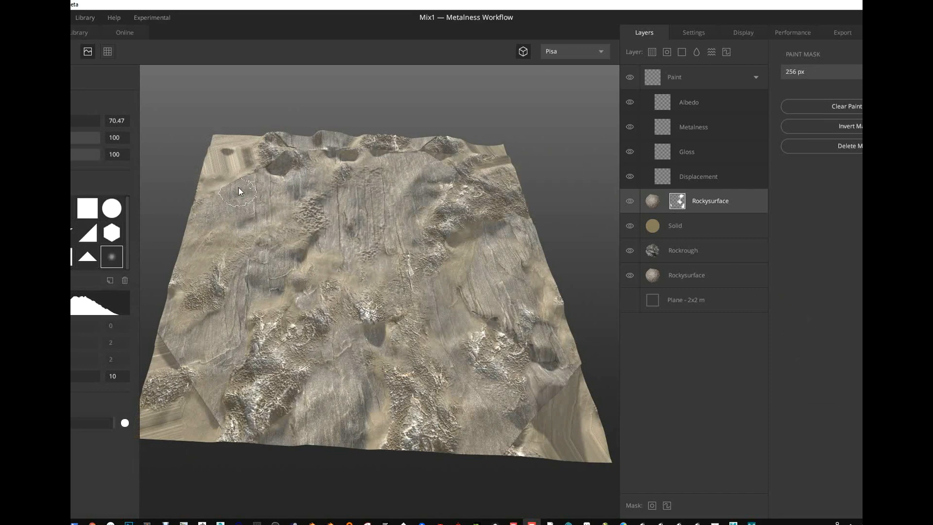
pyautogui.keyDown('alt'); pyautogui.moveTo(261, 238); pyautogui.dragTo(445, 272); pyautogui.keyUp('alt')
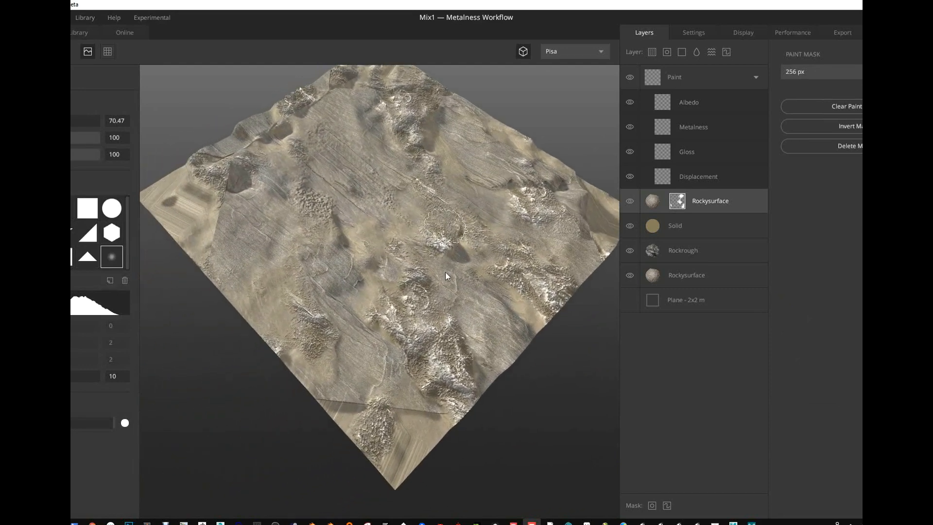
pyautogui.click(12, 422)
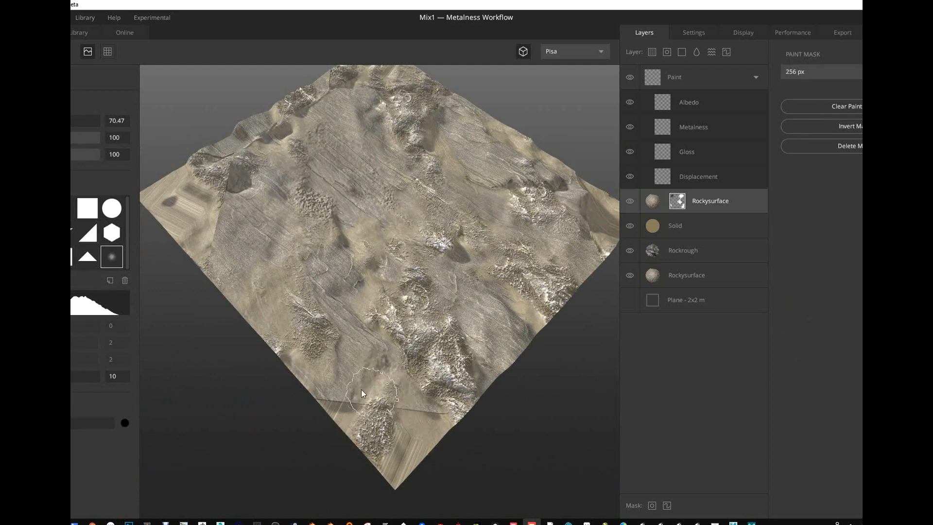
pyautogui.moveTo(361, 389)
pyautogui.mouseDown()
pyautogui.moveTo(396, 405)
pyautogui.moveTo(328, 398)
pyautogui.moveTo(427, 412)
pyautogui.moveTo(442, 403)
pyautogui.mouseUp()
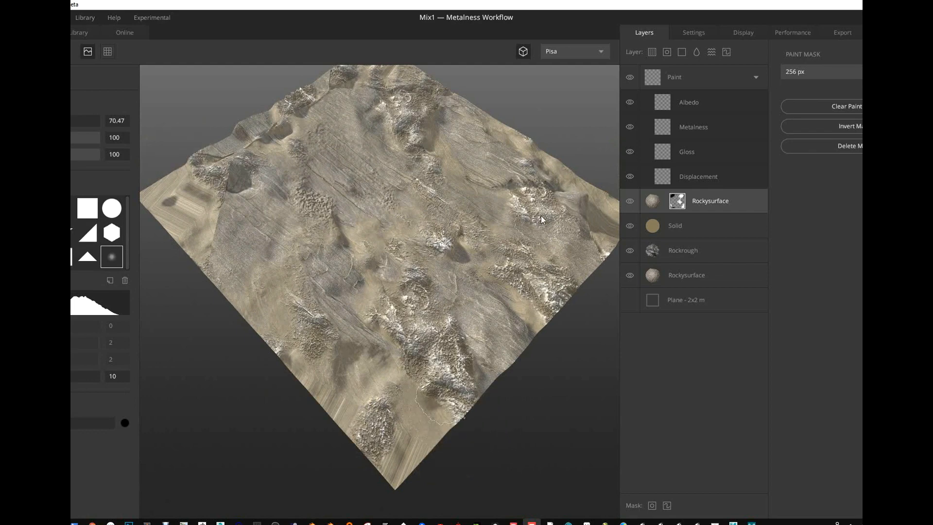
pyautogui.moveTo(293, 207); pyautogui.dragTo(335, 272, button='middle')
pyautogui.moveTo(266, 269)
pyautogui.mouseDown()
pyautogui.moveTo(255, 263)
pyautogui.moveTo(258, 217)
pyautogui.moveTo(255, 296)
pyautogui.mouseUp()
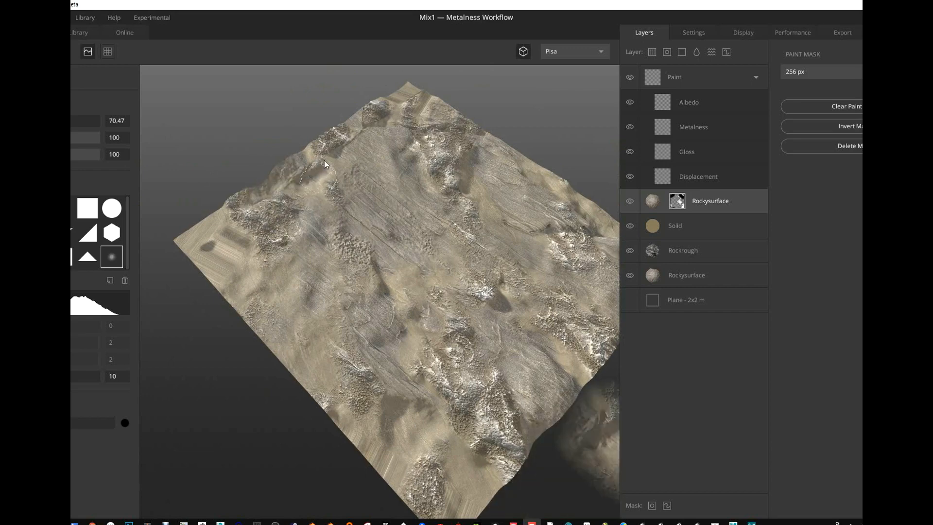
# - Paint black on the Rockysurface mask along the plane's remaining edges and corners
pyautogui.moveTo(324, 159)
pyautogui.mouseDown()
pyautogui.moveTo(317, 162)
pyautogui.moveTo(418, 113)
pyautogui.moveTo(406, 94)
pyautogui.mouseUp()
pyautogui.moveTo(440, 156); pyautogui.dragTo(433, 222, button='middle')
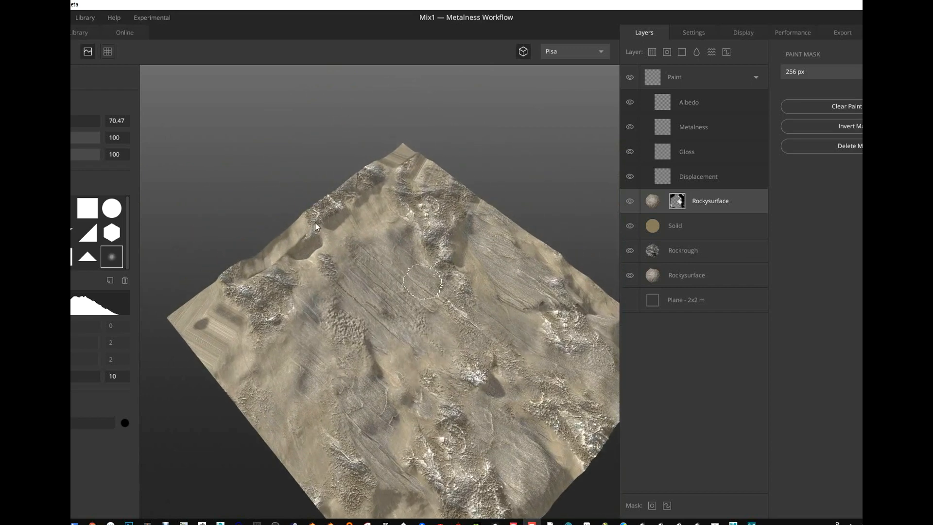
pyautogui.keyDown('alt'); pyautogui.moveTo(315, 221); pyautogui.dragTo(426, 208); pyautogui.keyUp('alt')
pyautogui.moveTo(426, 210); pyautogui.dragTo(480, 242, button='middle')
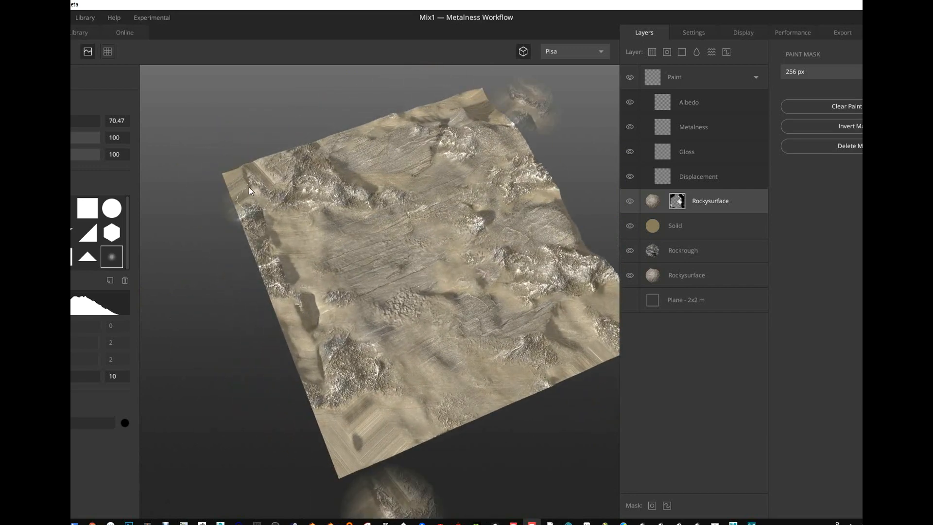
pyautogui.click(279, 173)
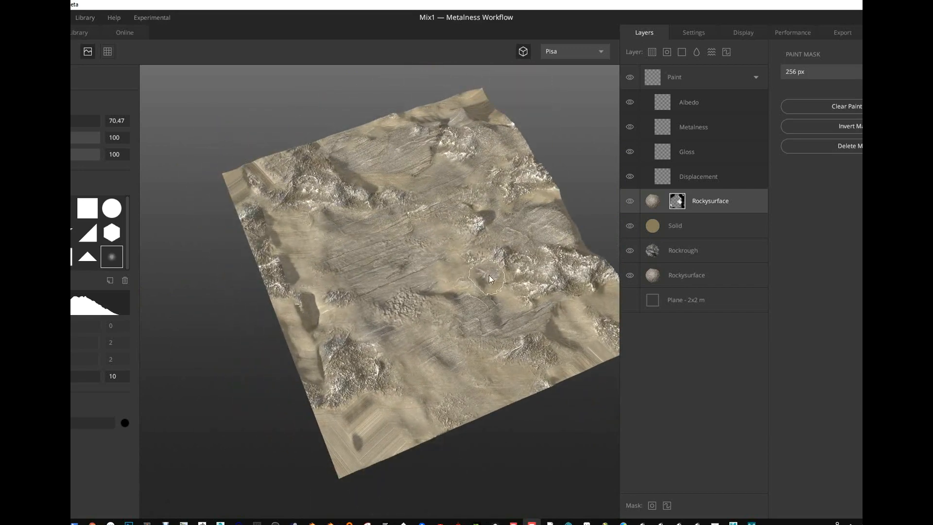
pyautogui.keyDown('alt'); pyautogui.moveTo(563, 290); pyautogui.dragTo(386, 298); pyautogui.keyUp('alt')
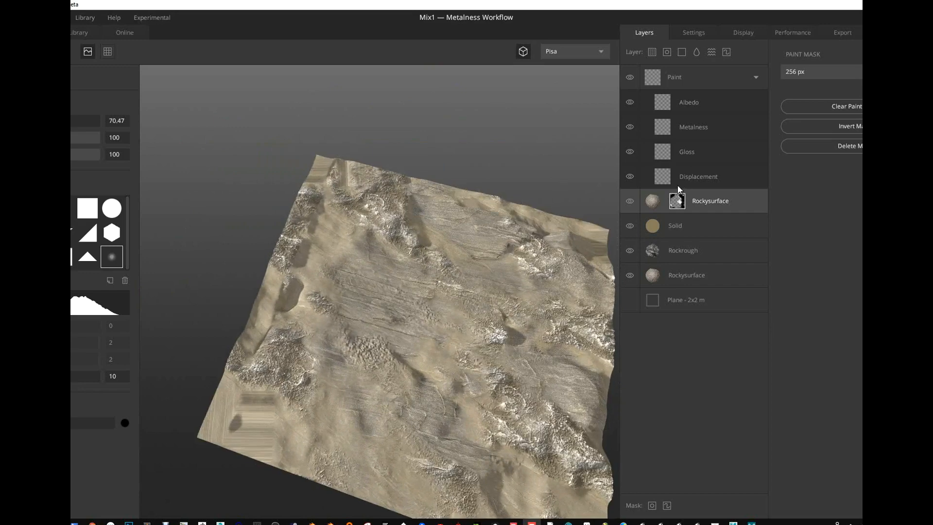
# - Try different rotations for the masked Rockysurface layer's placement, ending near the high end of the range
pyautogui.click(651, 204)
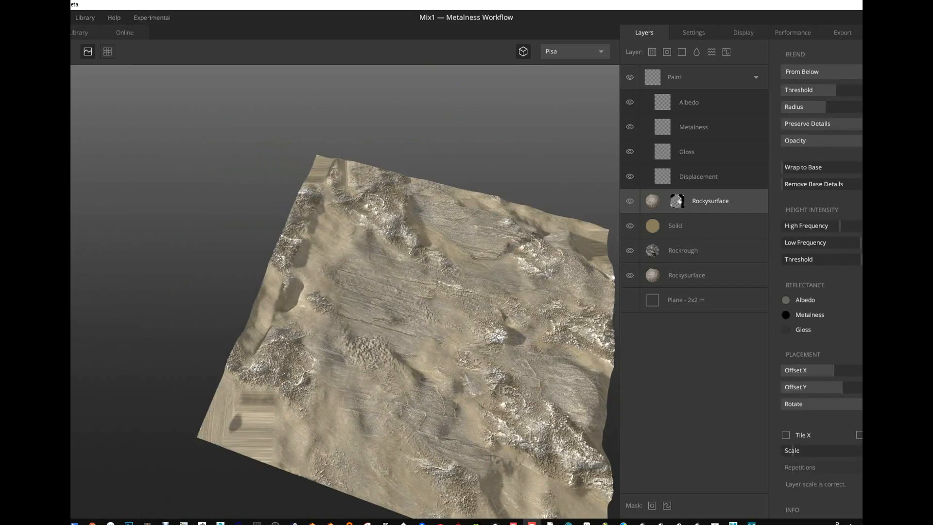
pyautogui.moveTo(859, 405); pyautogui.dragTo(842, 406)
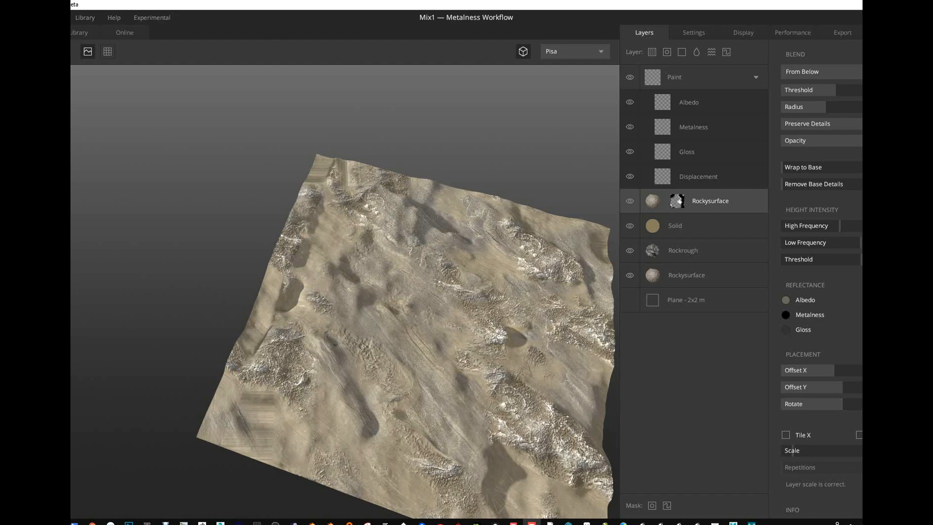
pyautogui.click(862, 404)
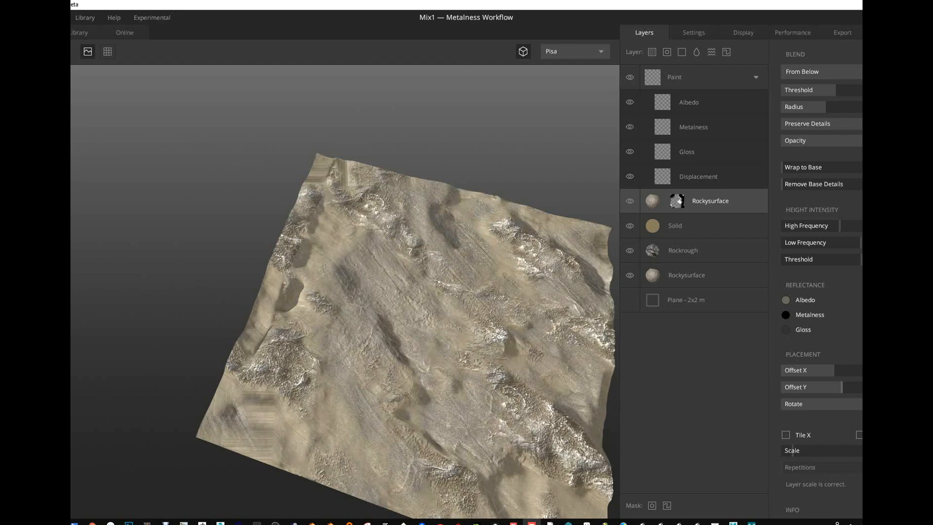
pyautogui.moveTo(843, 407); pyautogui.dragTo(813, 411)
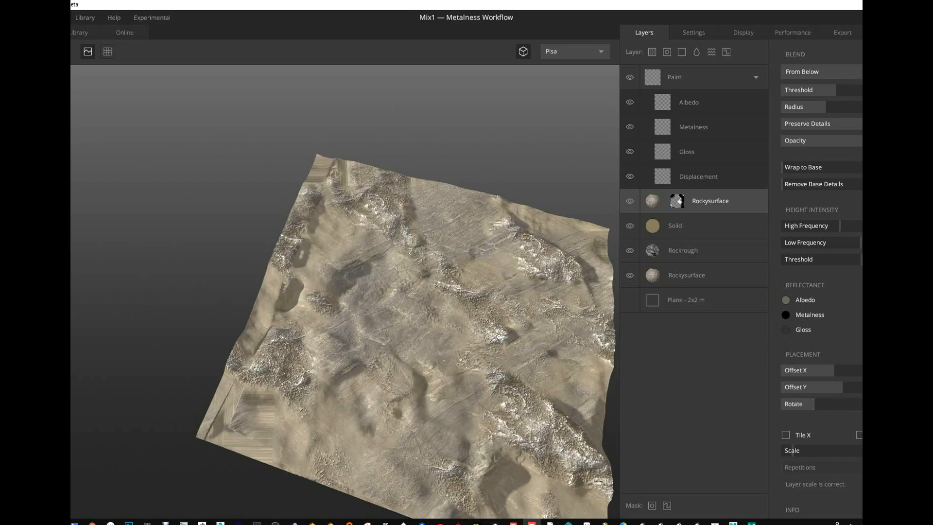
pyautogui.click(868, 406)
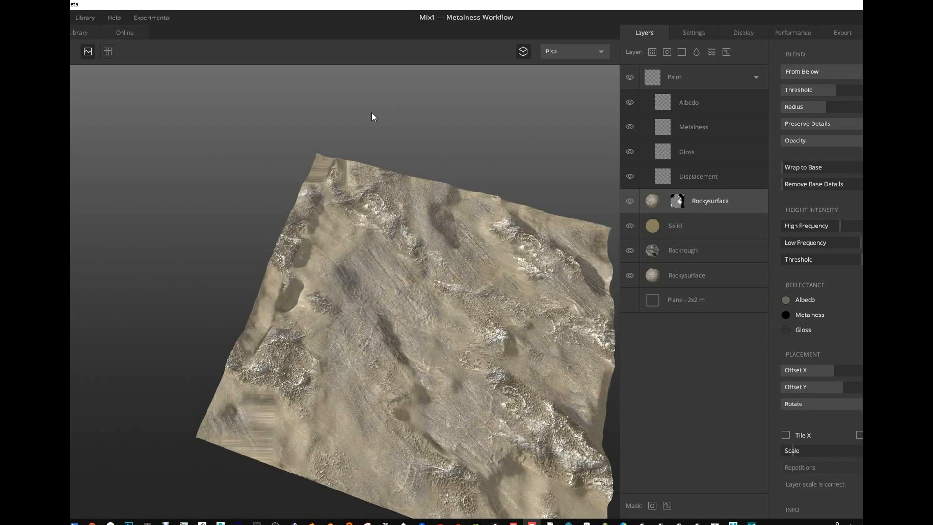
pyautogui.moveTo(358, 178); pyautogui.dragTo(331, 171)
# - Scale the masked Rockysurface layer to 200% of its correct size, trying out Tile X with different repetitions and leaving it off
pyautogui.moveTo(797, 456)
pyautogui.mouseDown()
pyautogui.moveTo(809, 452)
pyautogui.moveTo(794, 453)
pyautogui.mouseUp()
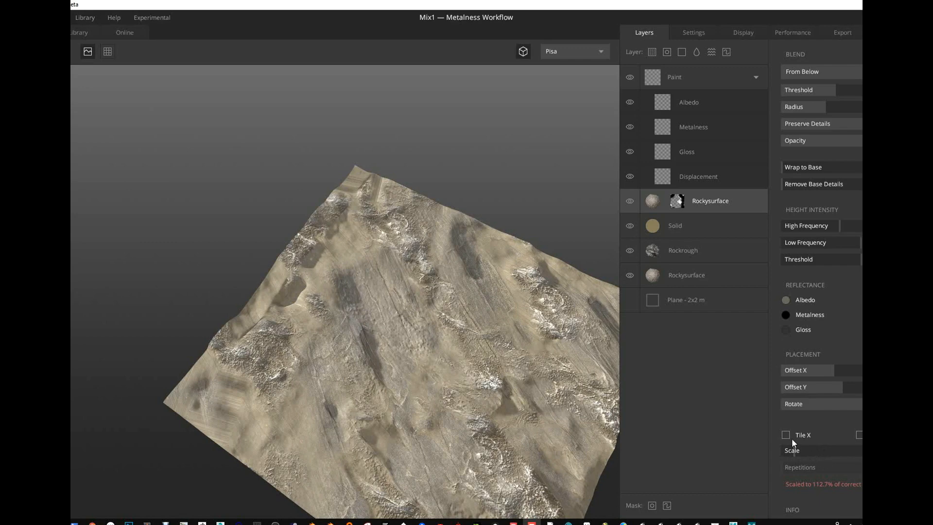
pyautogui.hotkey('ctrl', 'z')
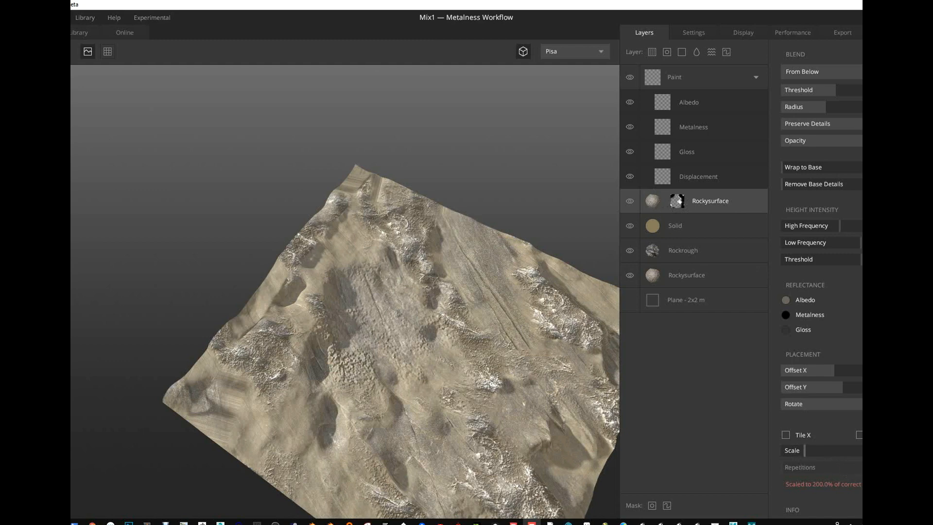
pyautogui.click(792, 437)
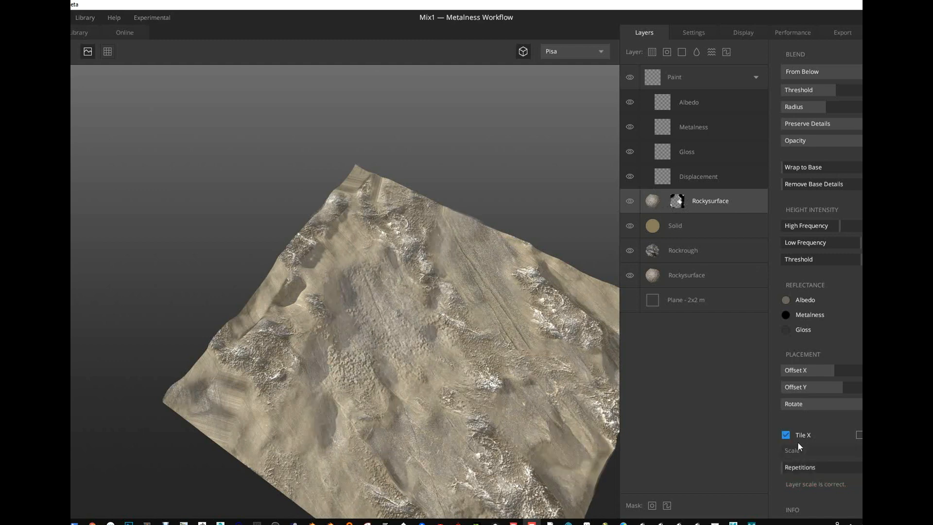
pyautogui.moveTo(804, 468); pyautogui.dragTo(782, 468)
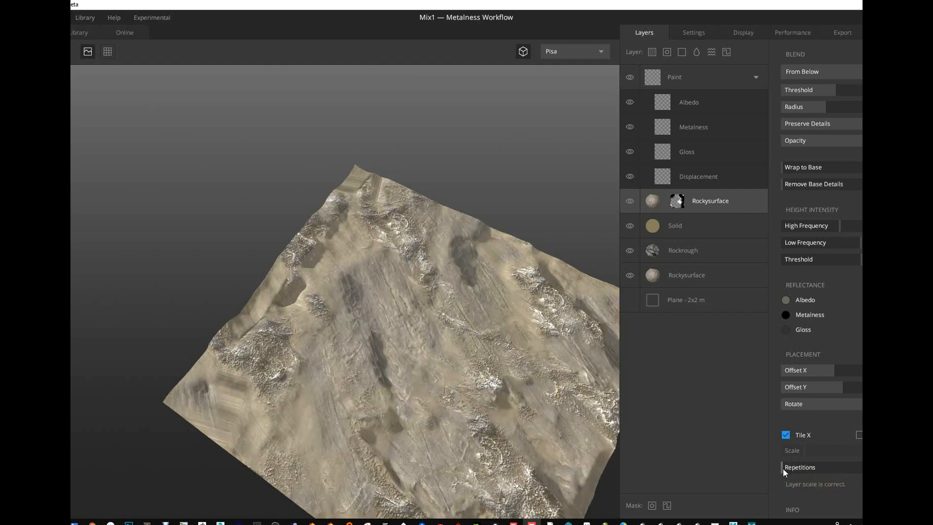
pyautogui.click(785, 435)
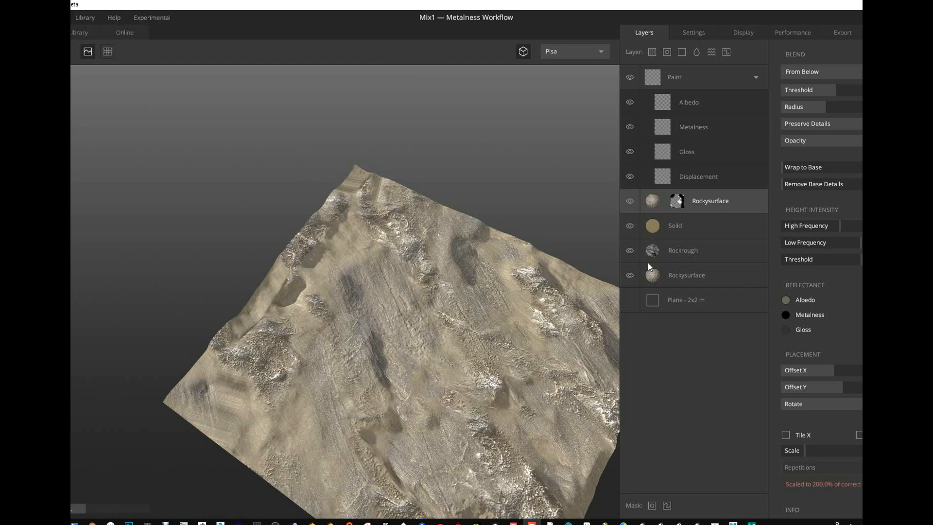
# - Try the From Above blend on the Solid layer and raise its radius, preserved details and opacity
pyautogui.click(661, 226)
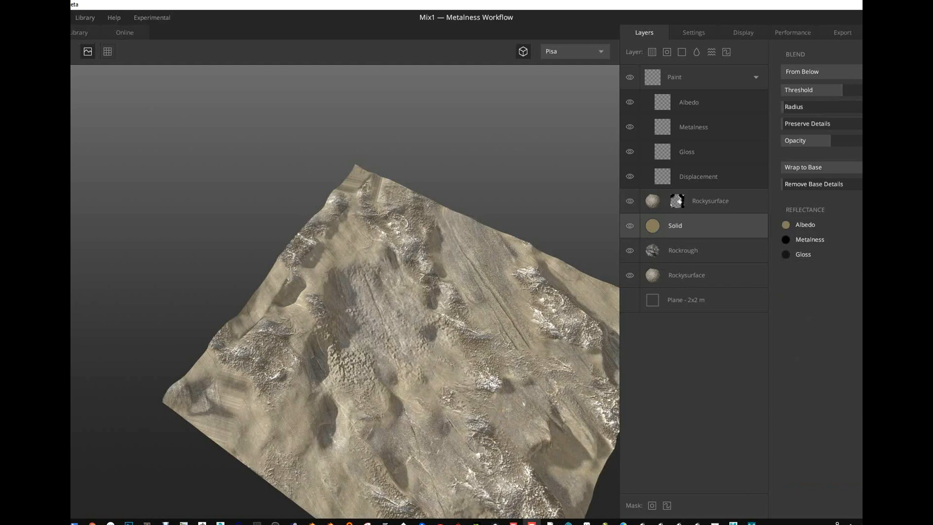
pyautogui.click(826, 72)
pyautogui.click(823, 86)
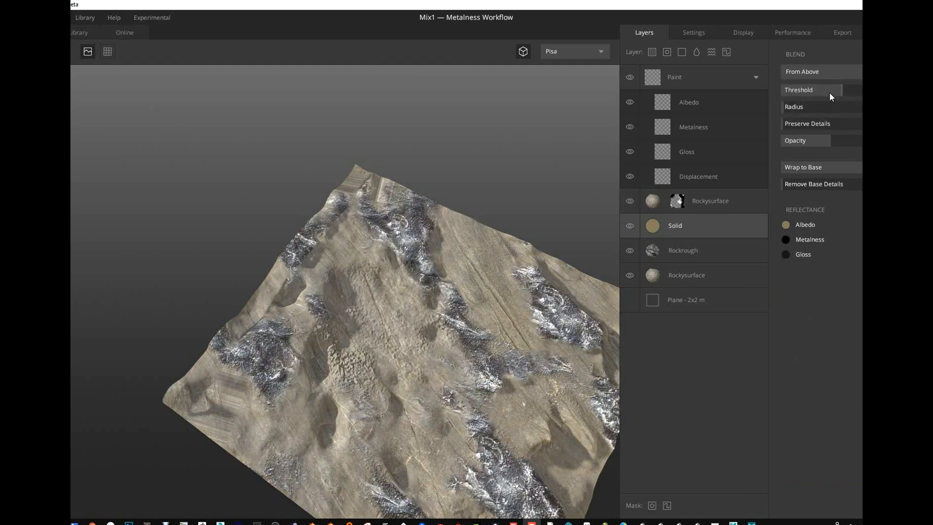
pyautogui.moveTo(828, 91)
pyautogui.mouseDown()
pyautogui.moveTo(853, 92)
pyautogui.moveTo(775, 103)
pyautogui.moveTo(806, 105)
pyautogui.moveTo(829, 126)
pyautogui.moveTo(798, 143)
pyautogui.moveTo(868, 142)
pyautogui.moveTo(841, 142)
pyautogui.moveTo(849, 140)
pyautogui.mouseUp()
pyautogui.click(805, 106)
# - Set the Solid layer's blend to From Below, with a slightly lower threshold and a higher radius and preserved details
pyautogui.click(834, 72)
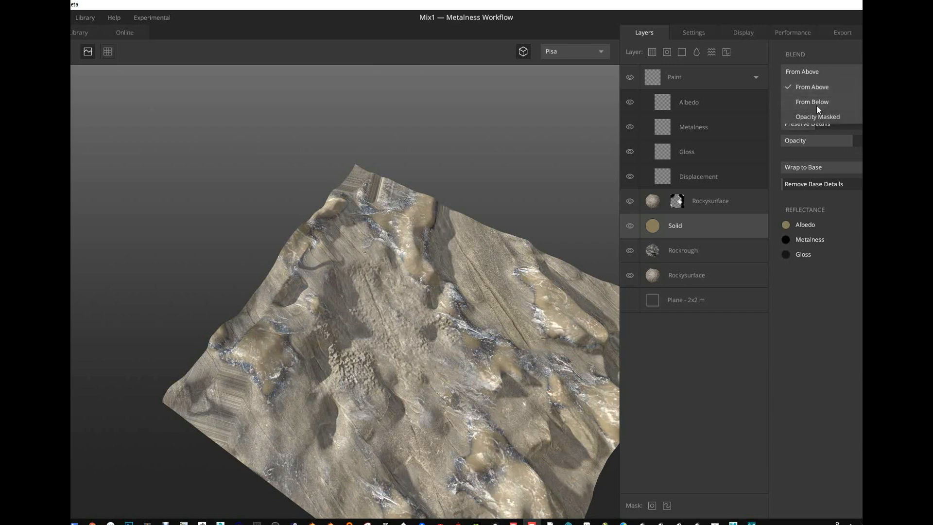
pyautogui.click(817, 104)
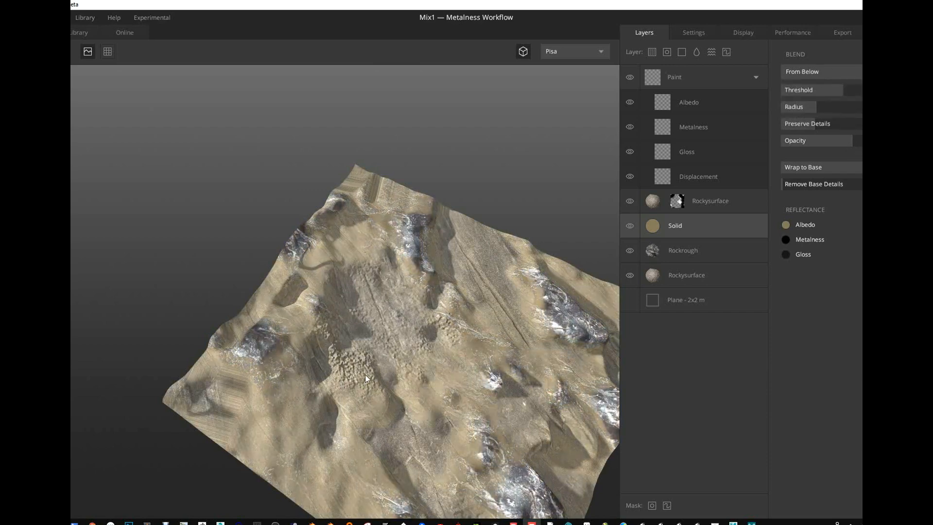
pyautogui.moveTo(365, 374); pyautogui.dragTo(424, 389)
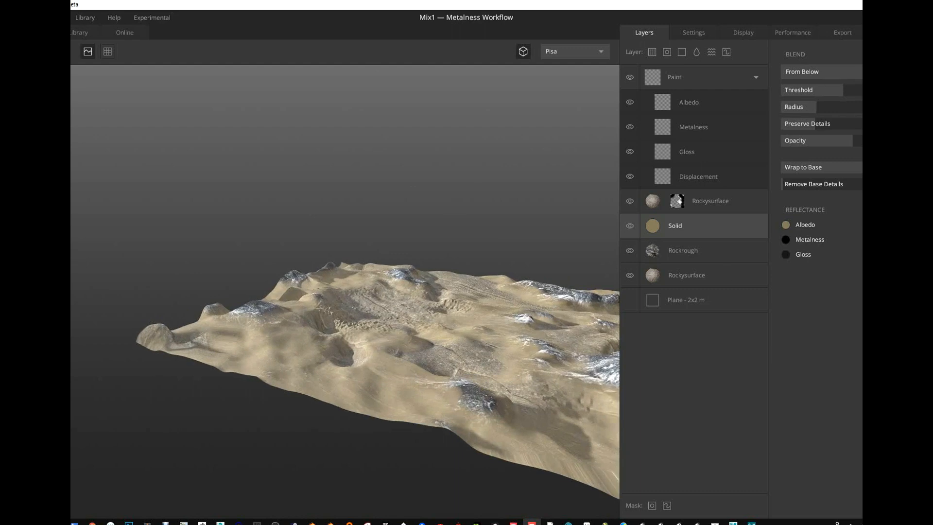
pyautogui.moveTo(844, 89)
pyautogui.mouseDown()
pyautogui.moveTo(829, 90)
pyautogui.moveTo(842, 89)
pyautogui.moveTo(833, 93)
pyautogui.moveTo(857, 109)
pyautogui.moveTo(844, 112)
pyautogui.moveTo(860, 114)
pyautogui.moveTo(832, 126)
pyautogui.moveTo(867, 127)
pyautogui.moveTo(794, 124)
pyautogui.moveTo(857, 127)
pyautogui.moveTo(835, 126)
pyautogui.mouseUp()
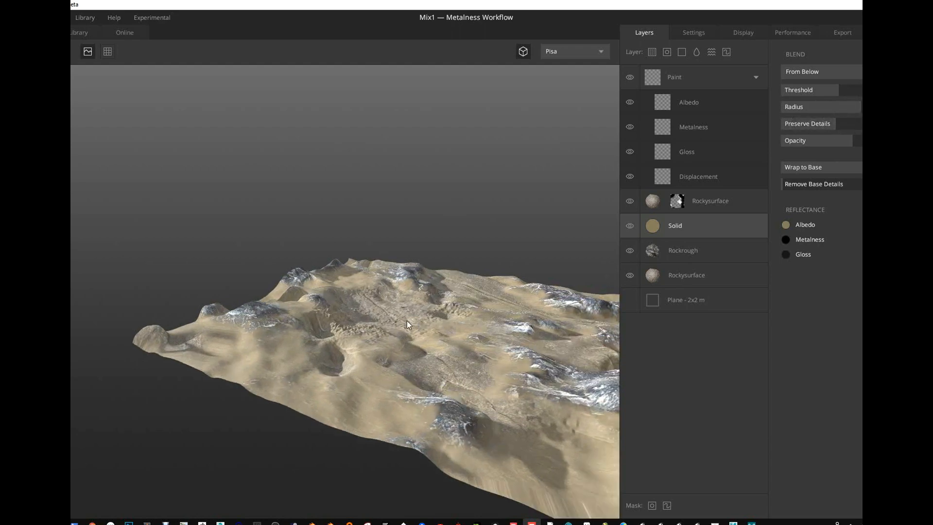
pyautogui.moveTo(407, 320); pyautogui.dragTo(280, 403)
# - Adjust the Rockrough layer's high and low frequency height intensity to flatten its relief, and turn on the tiled preview
pyautogui.click(664, 252)
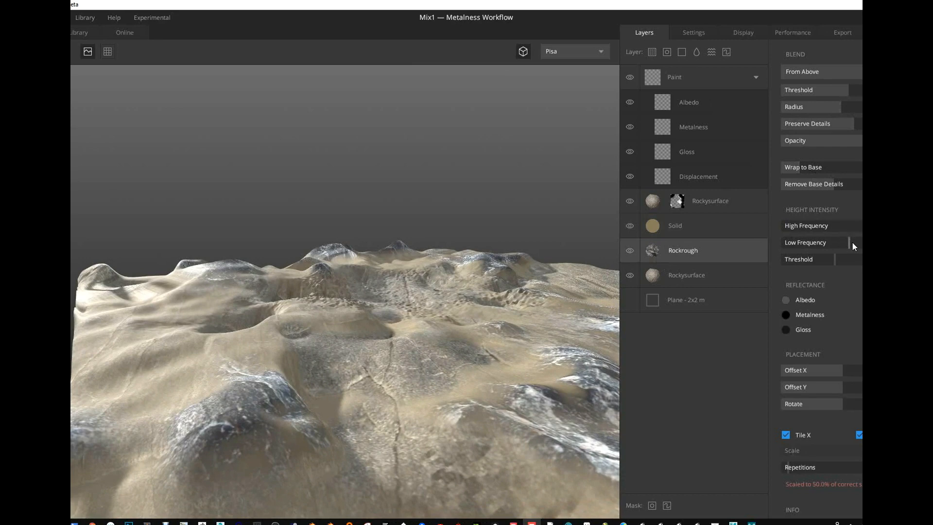
pyautogui.moveTo(861, 226); pyautogui.dragTo(838, 241)
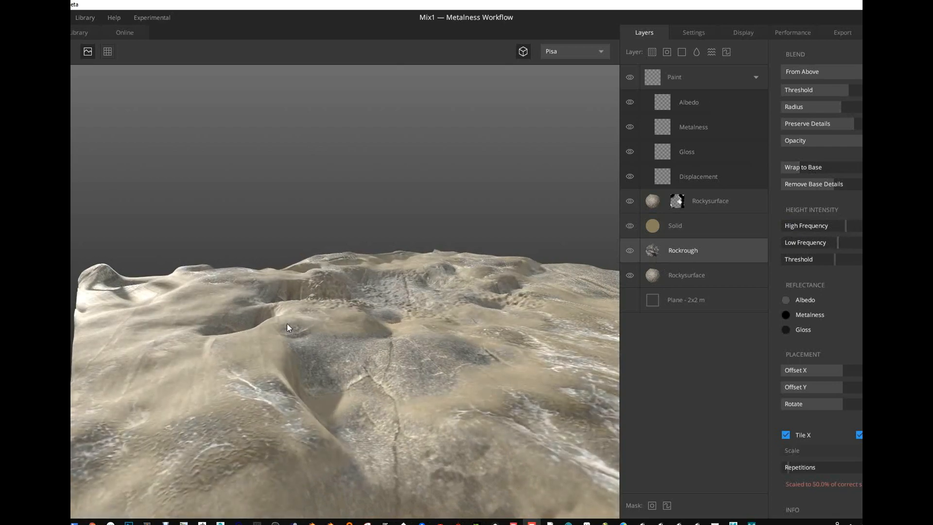
pyautogui.moveTo(286, 323); pyautogui.dragTo(525, 404)
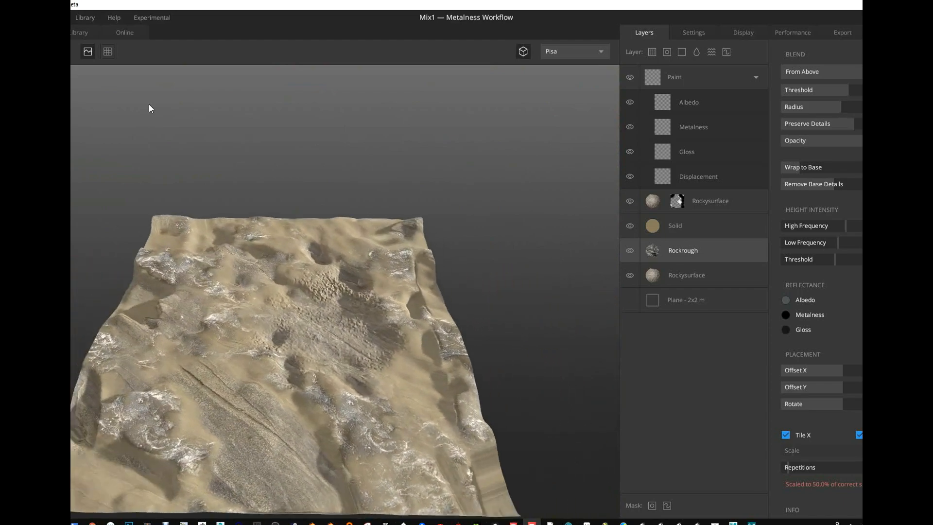
pyautogui.click(108, 51)
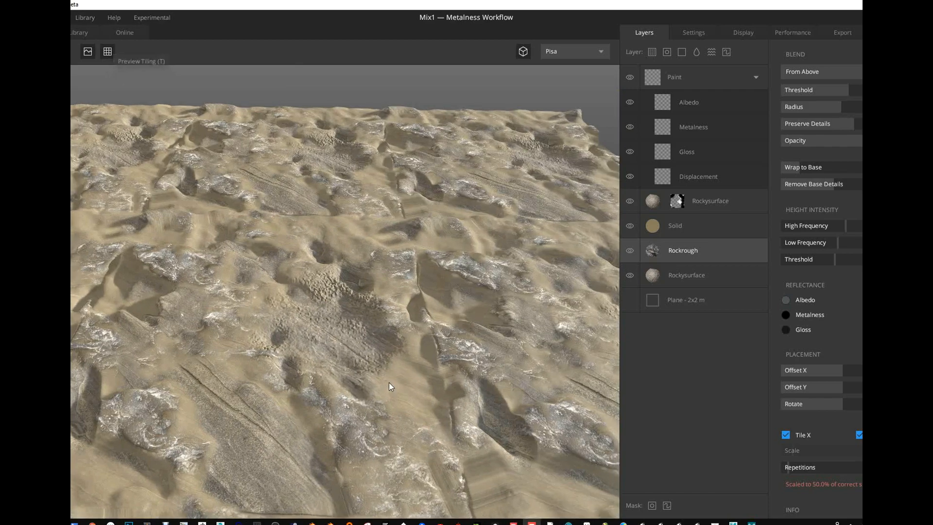
# - Examine the tiled preview for seams and compare the placement settings of the two Rockysurface layers and the Rockrough layer
pyautogui.moveTo(389, 382); pyautogui.dragTo(392, 379)
pyautogui.scroll(-5, 389, 273)
pyautogui.moveTo(363, 307); pyautogui.dragTo(414, 272)
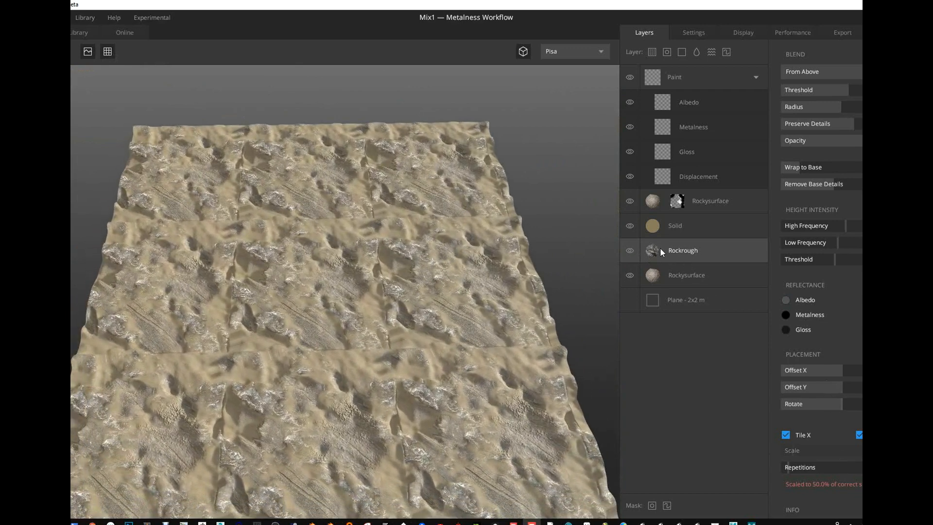
pyautogui.click(648, 280)
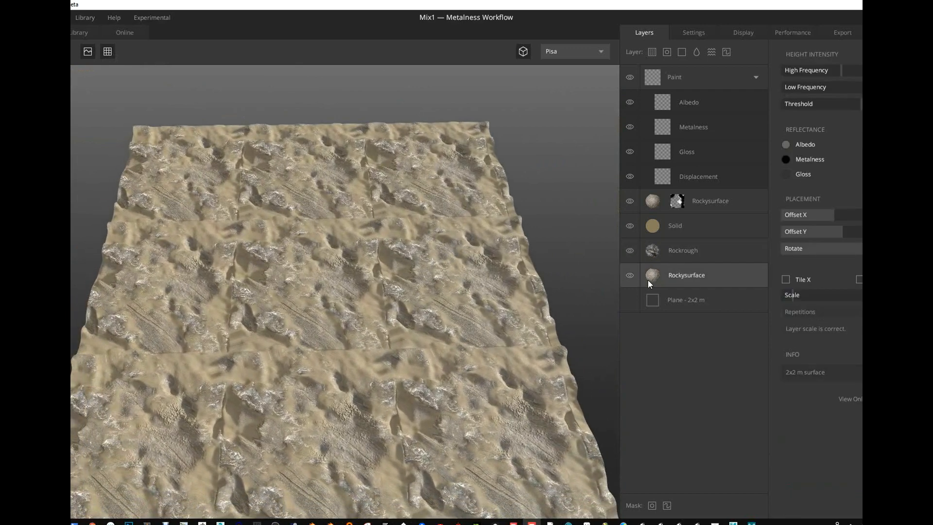
pyautogui.click(651, 252)
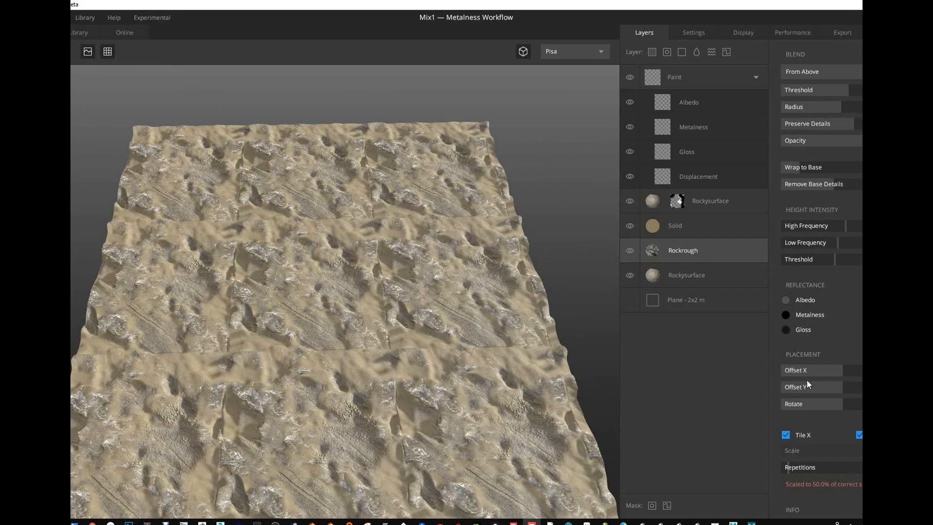
pyautogui.click(653, 204)
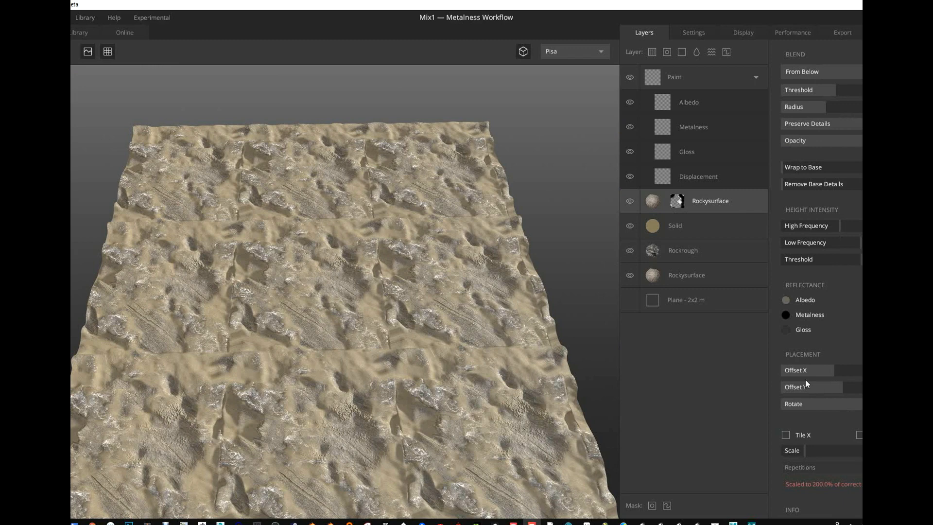
# - Isolate the base Rockysurface layer by hiding the masked Rockysurface, Solid and Rockrough layers, and undo its Offset X shift
pyautogui.hotkey('ctrl', 'z')
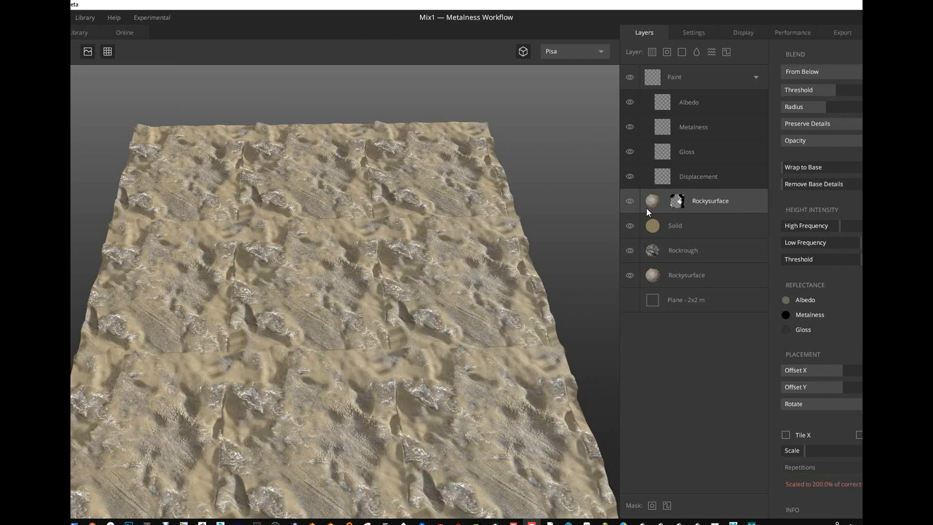
pyautogui.click(630, 201)
pyautogui.click(630, 226)
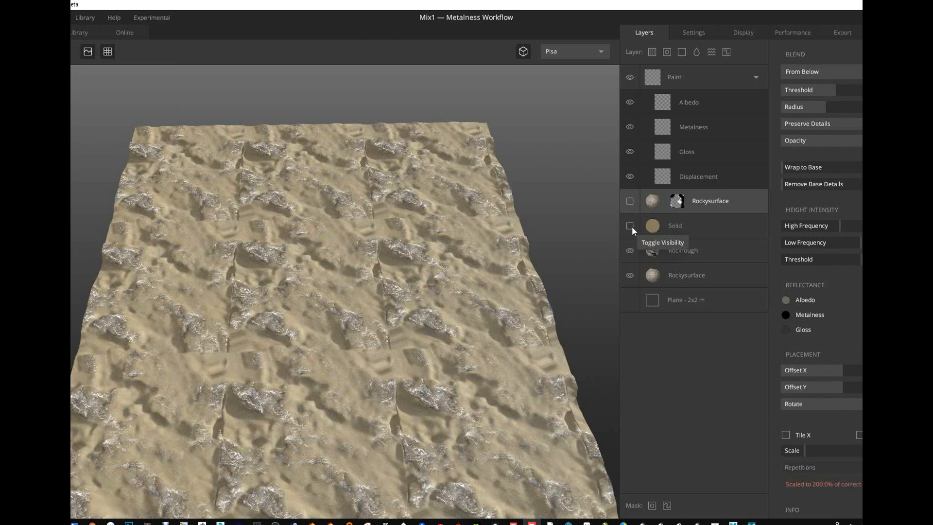
pyautogui.click(630, 249)
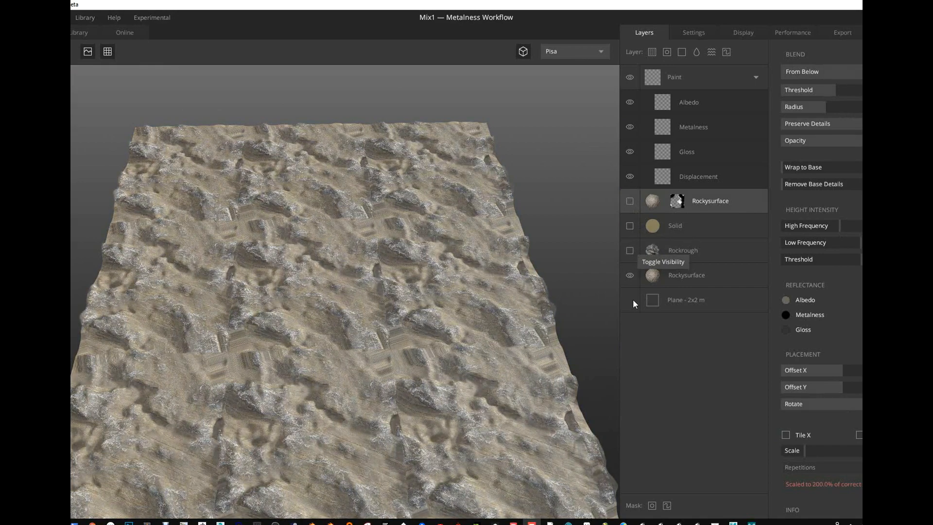
pyautogui.click(685, 276)
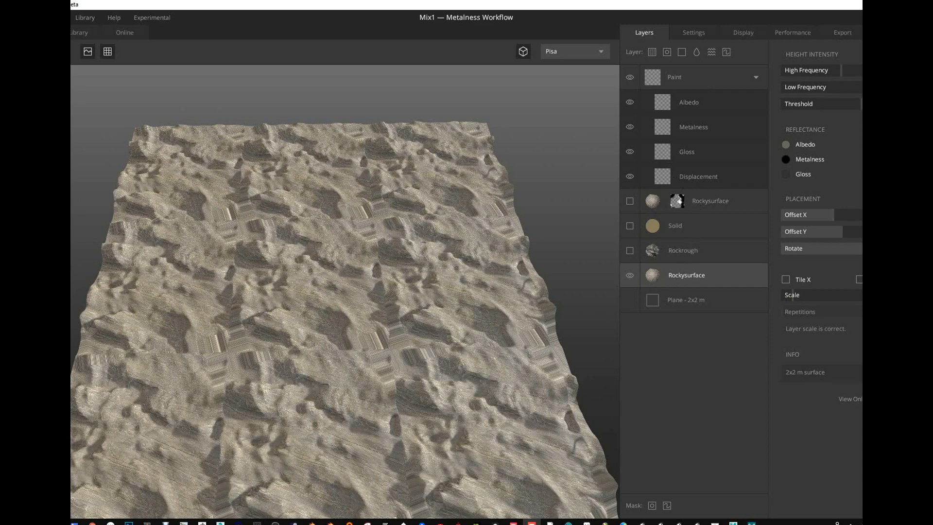
pyautogui.hotkey('ctrl', 'z')
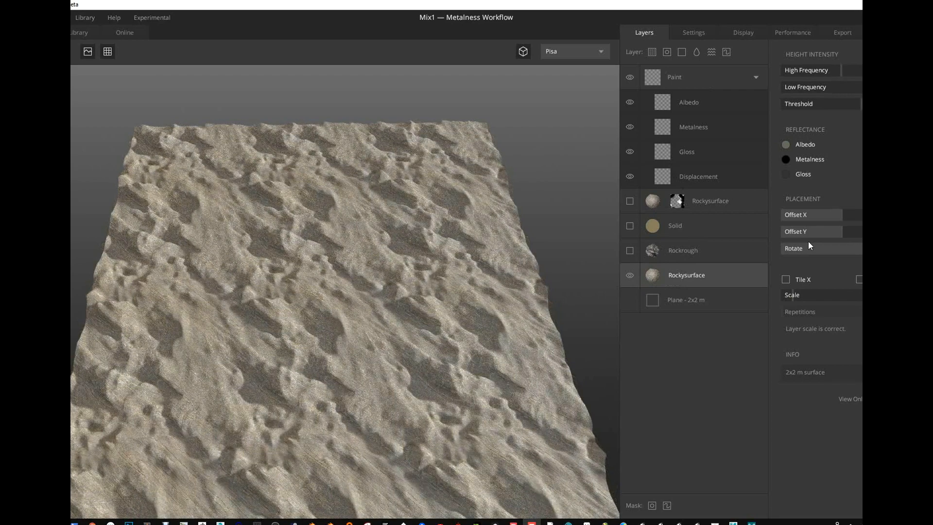
# - Show the Rockrough, Solid and masked Rockysurface layers again and inspect the combined tiled surface
pyautogui.click(629, 250)
pyautogui.click(629, 225)
pyautogui.click(631, 200)
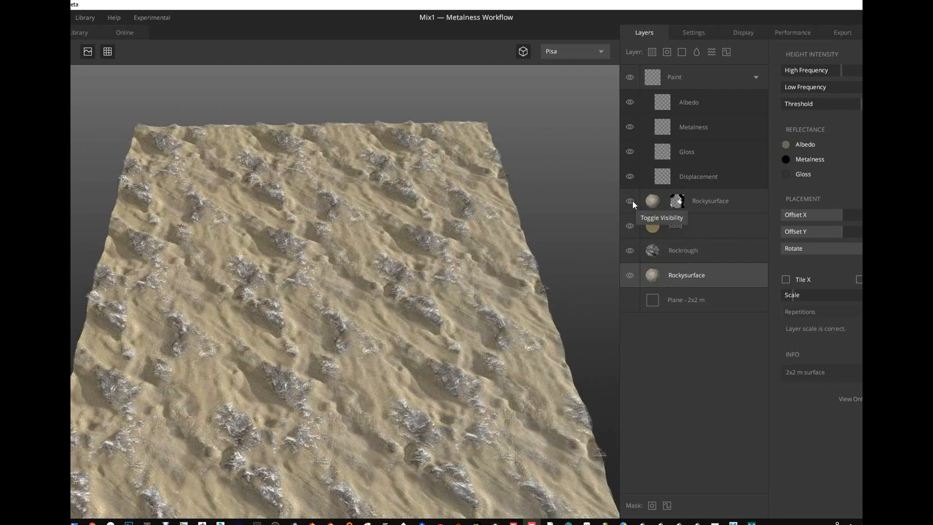
pyautogui.moveTo(380, 261); pyautogui.dragTo(357, 267)
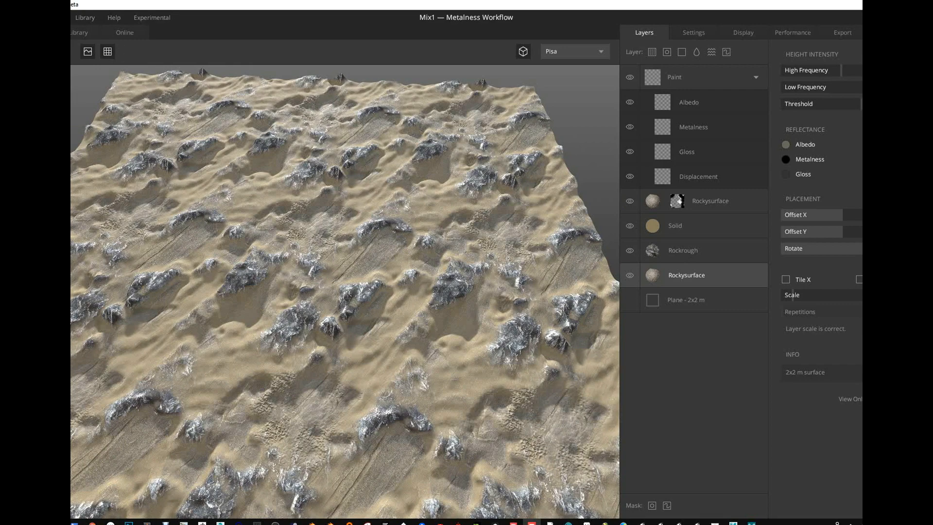
# - Browse the local library and the latest online Megascans assets, dismissing the sign-in dialog
pyautogui.click(73, 32)
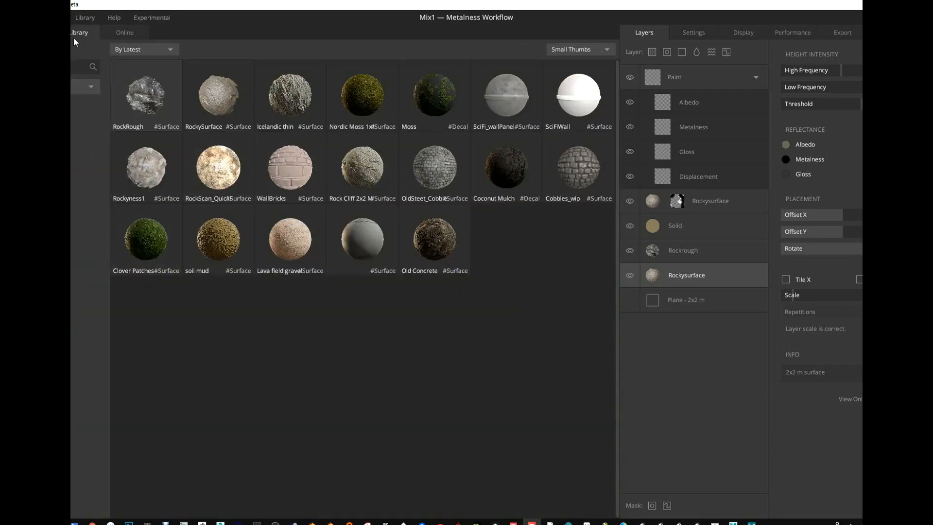
pyautogui.click(121, 35)
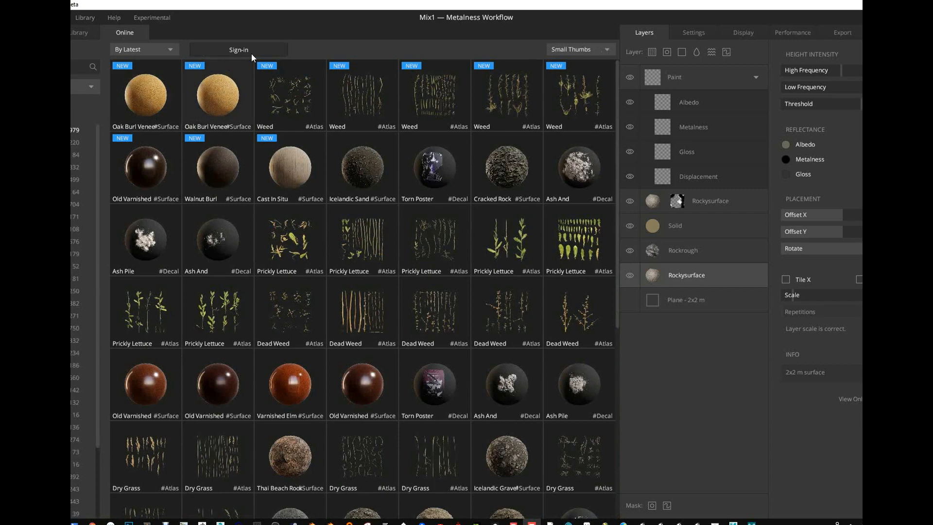
pyautogui.scroll(-3, 440, 313)
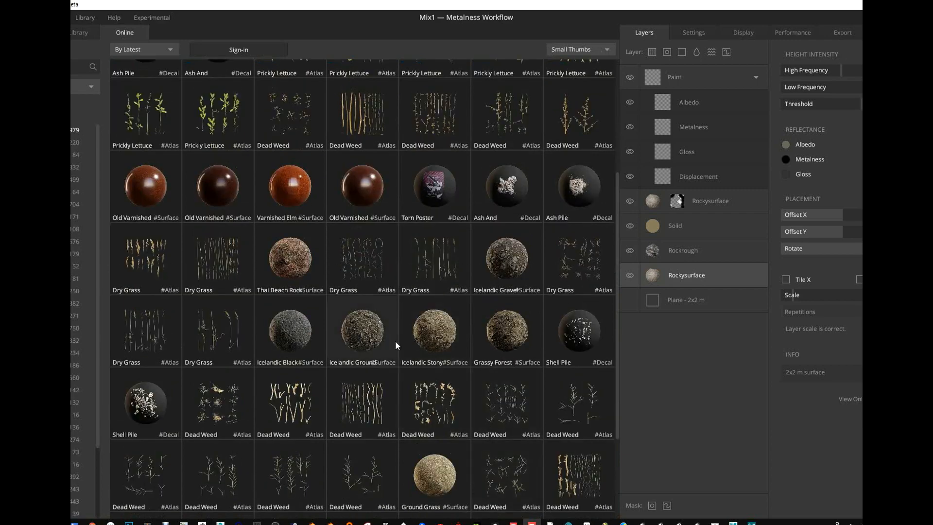
pyautogui.click(375, 340)
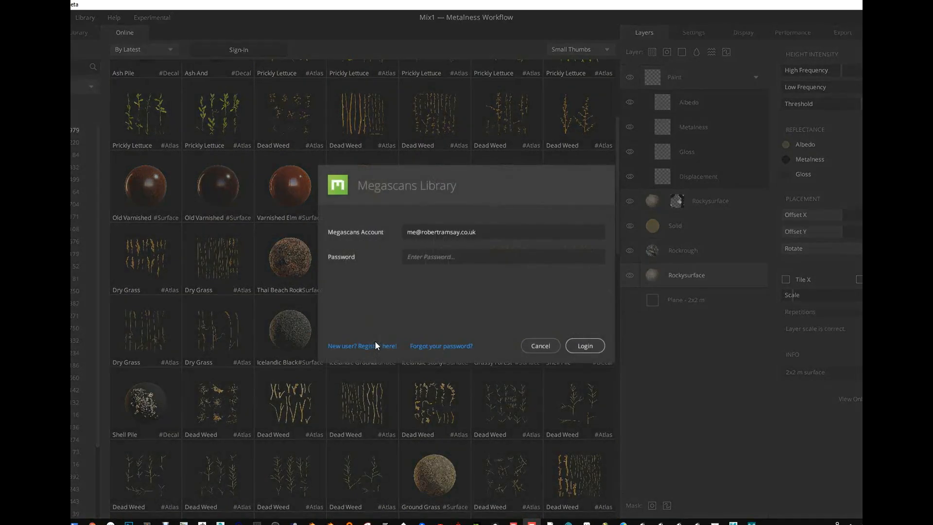
pyautogui.click(548, 345)
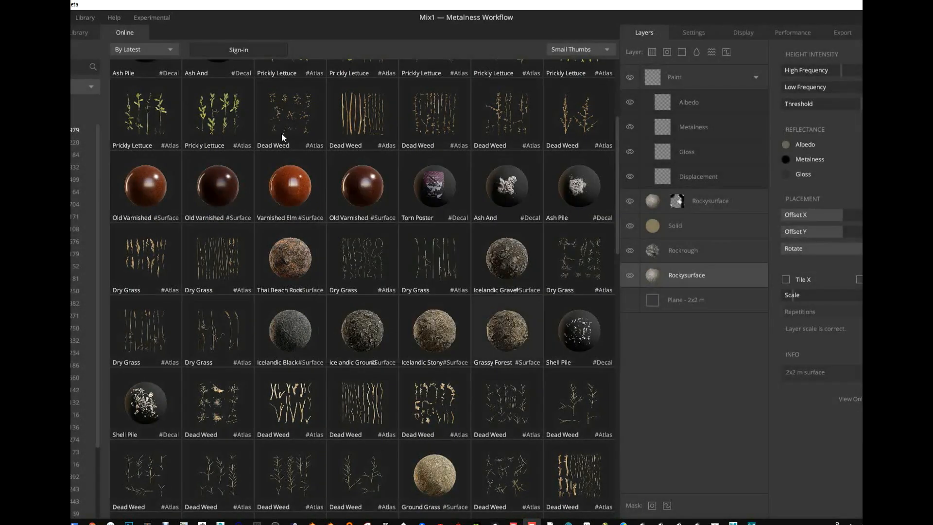
pyautogui.click(77, 30)
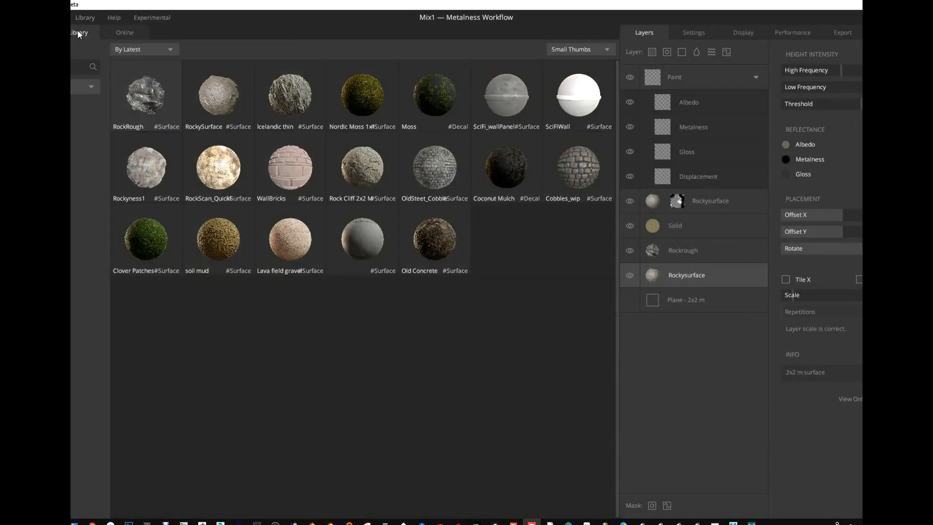
pyautogui.click(135, 33)
pyautogui.scroll(3, 352, 344)
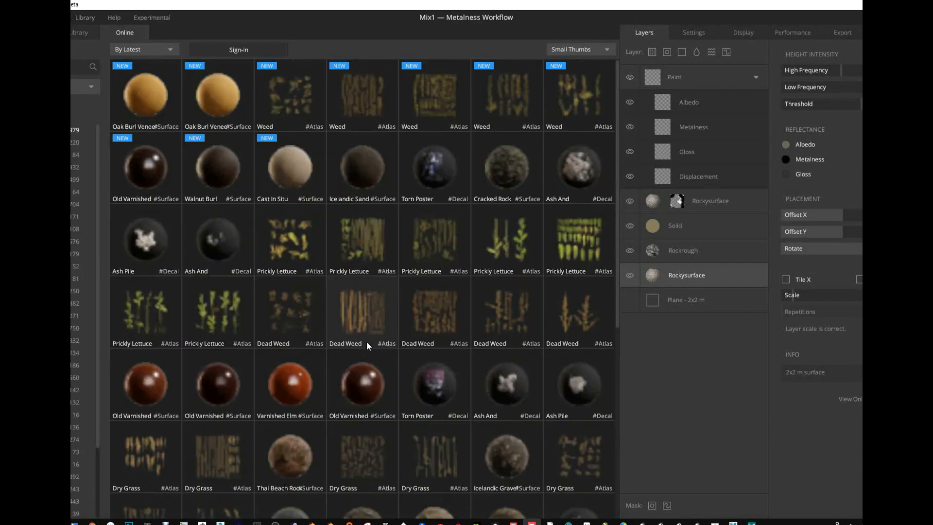
# - Add the Clover Patches surface from the local library and move its layer to the top of the stack
pyautogui.click(82, 31)
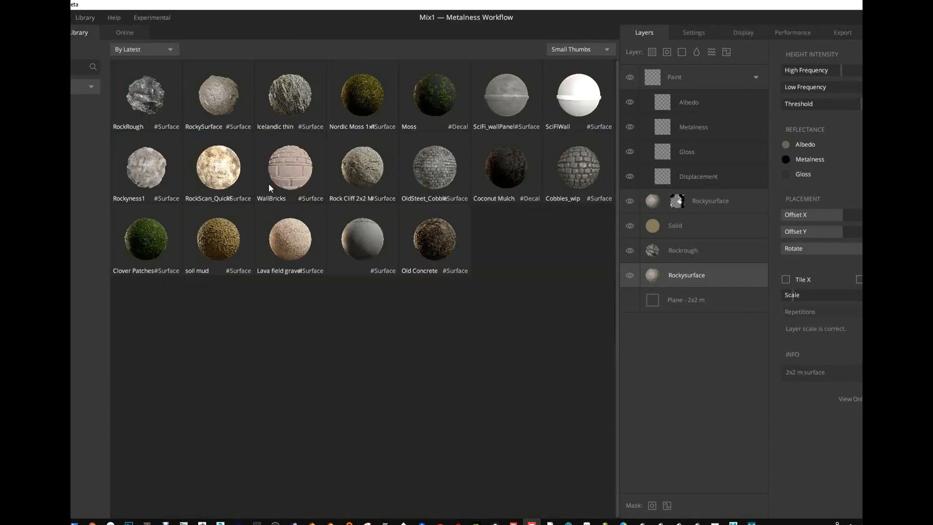
pyautogui.doubleClick(145, 249)
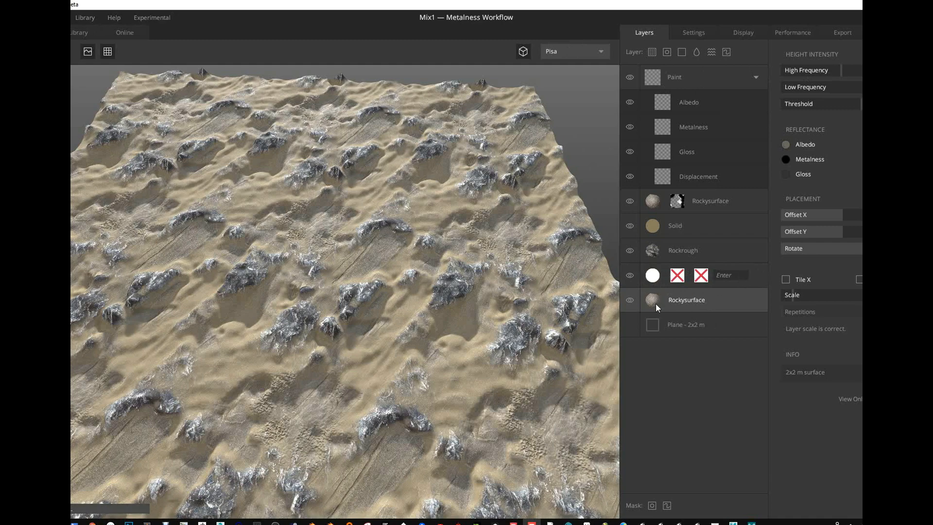
pyautogui.moveTo(683, 278); pyautogui.dragTo(689, 67)
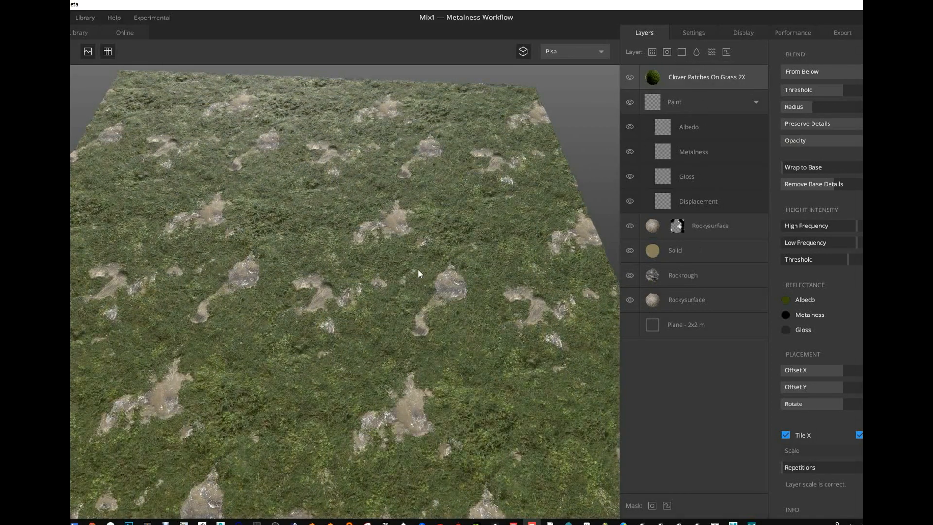
# - Raise the clover layer's low frequency height intensity and reduce its high frequency intensity and height threshold
pyautogui.moveTo(418, 274); pyautogui.dragTo(397, 330)
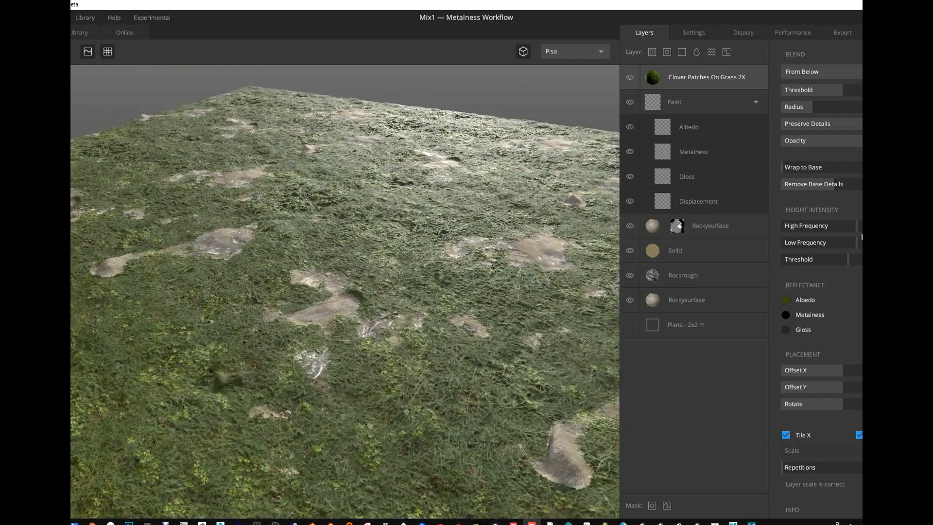
pyautogui.moveTo(859, 242); pyautogui.dragTo(885, 242)
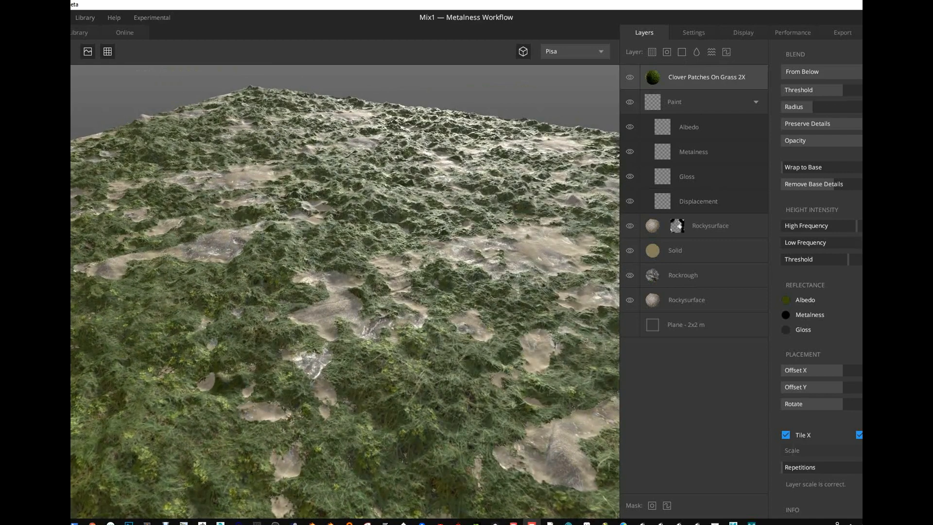
pyautogui.moveTo(816, 225); pyautogui.dragTo(828, 225)
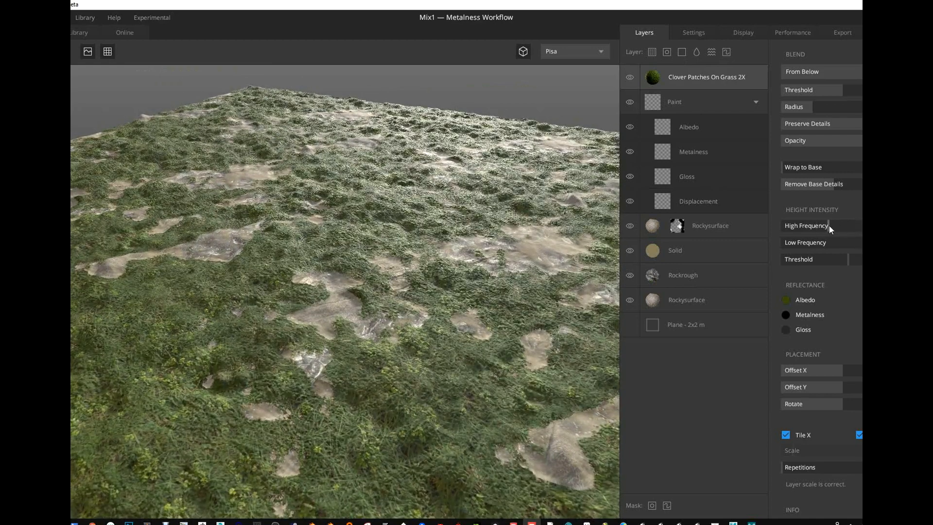
pyautogui.moveTo(845, 258)
pyautogui.mouseDown()
pyautogui.moveTo(813, 261)
pyautogui.moveTo(832, 261)
pyautogui.mouseUp()
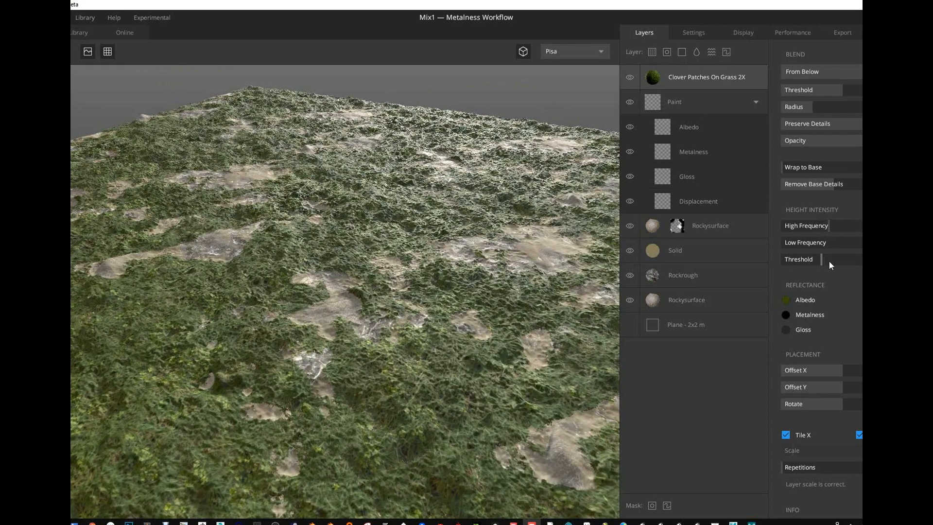
# - Set the clover layer's blend to From Above with a slightly higher threshold and a larger radius
pyautogui.click(833, 72)
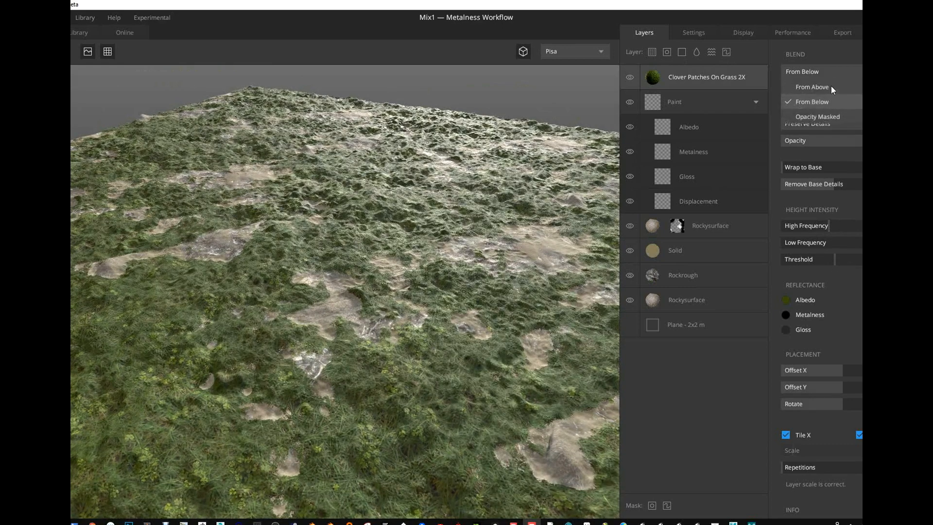
pyautogui.click(830, 86)
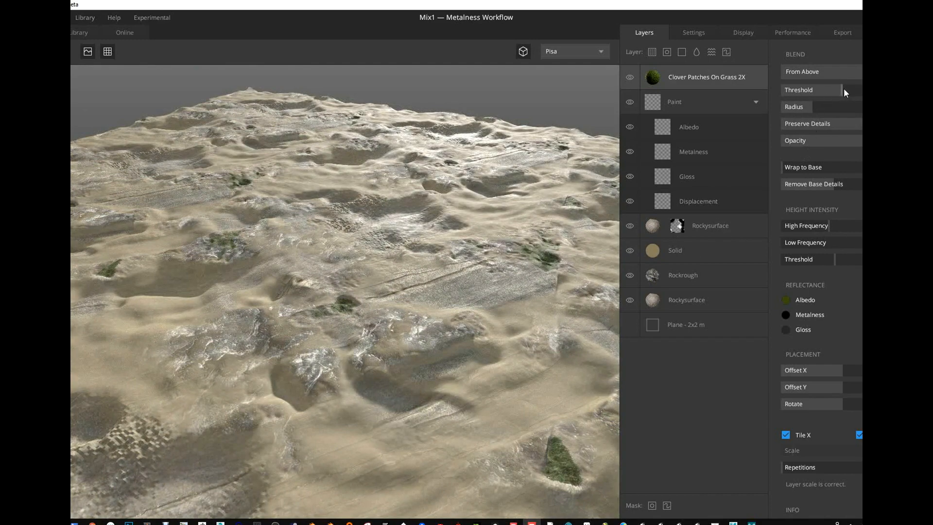
pyautogui.moveTo(844, 89); pyautogui.dragTo(852, 88)
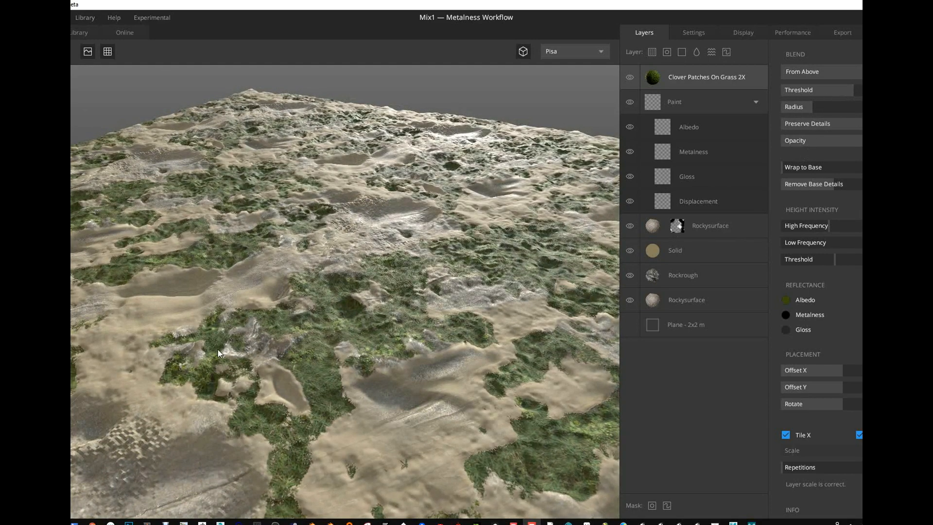
pyautogui.moveTo(818, 103); pyautogui.dragTo(829, 106)
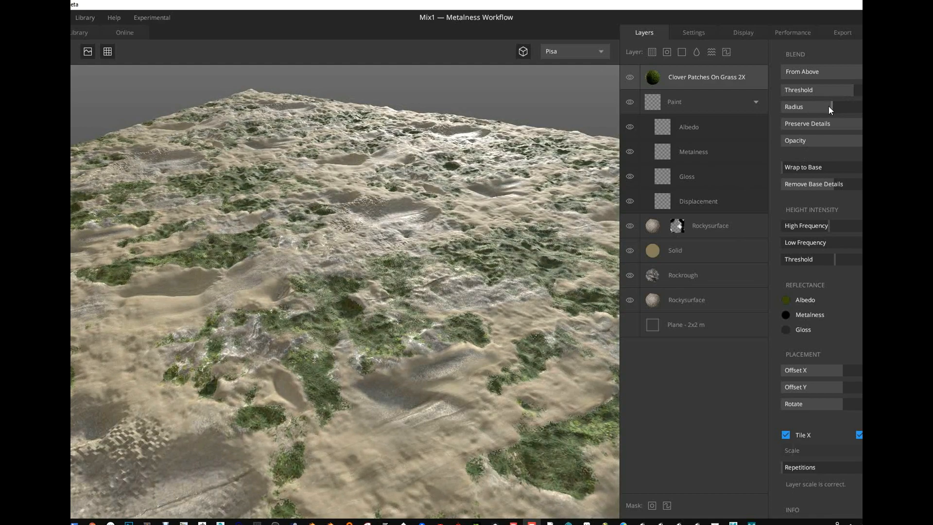
# - Lower the clover layer's preserved details and raise its Wrap to Base amount to about the middle
pyautogui.moveTo(347, 218); pyautogui.dragTo(478, 436)
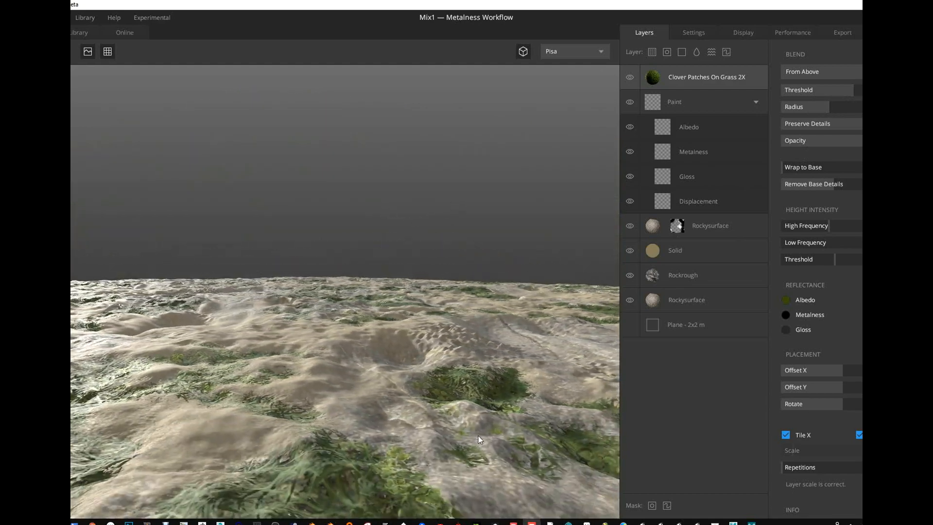
pyautogui.moveTo(486, 306); pyautogui.dragTo(567, 281)
pyautogui.moveTo(824, 108); pyautogui.dragTo(836, 125)
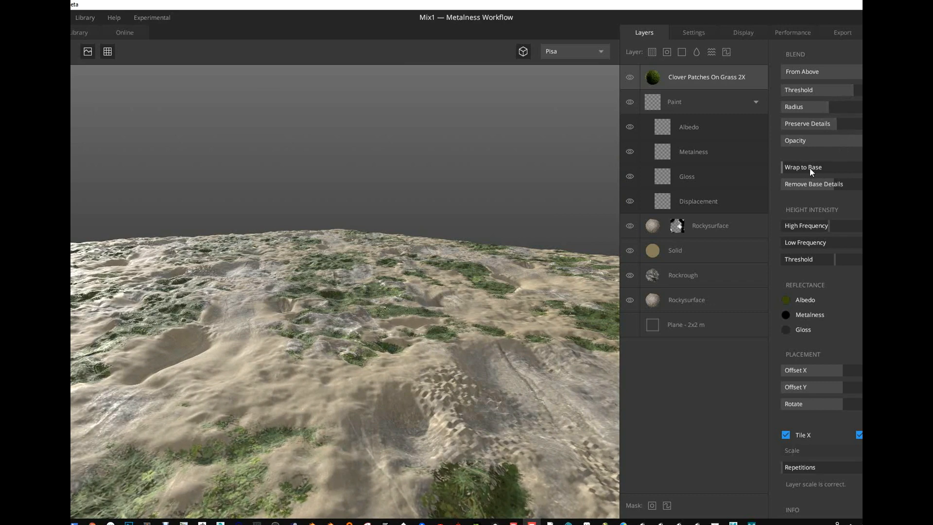
pyautogui.moveTo(810, 168); pyautogui.dragTo(835, 170)
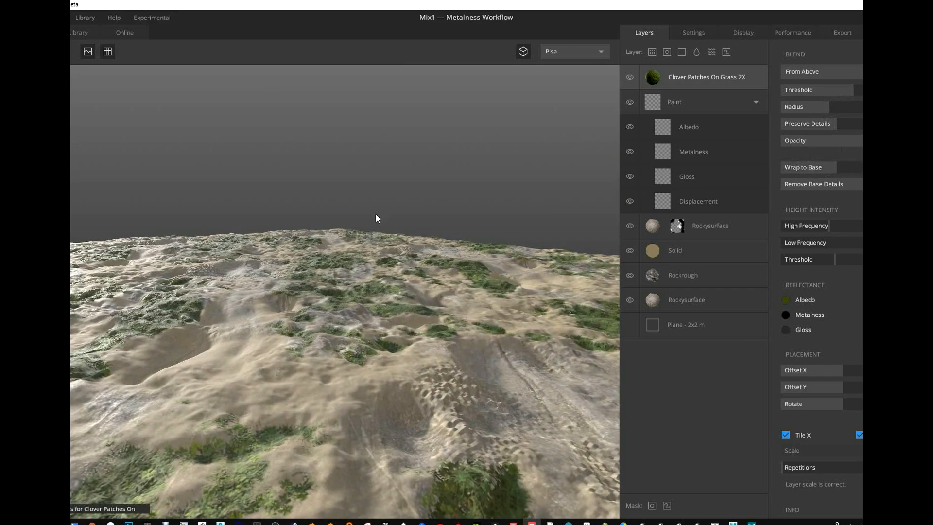
# - Add a Liquid layer at the top of the stack and lower its surface threshold to form separate puddles
pyautogui.moveTo(375, 218); pyautogui.dragTo(418, 241)
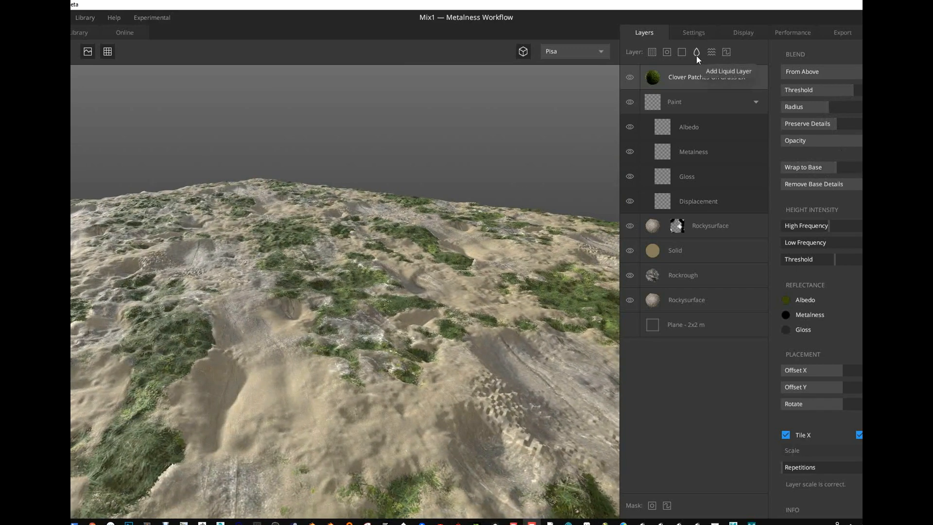
pyautogui.click(697, 52)
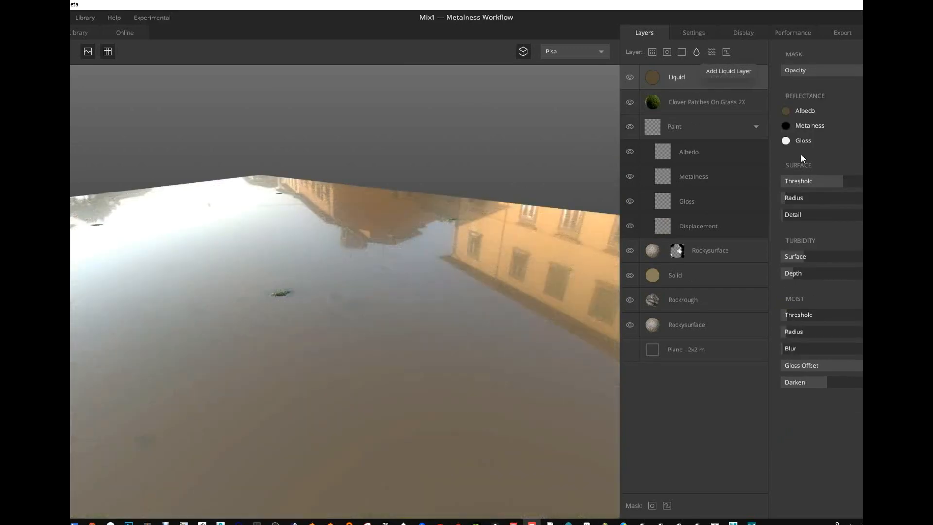
pyautogui.moveTo(836, 183); pyautogui.dragTo(823, 183)
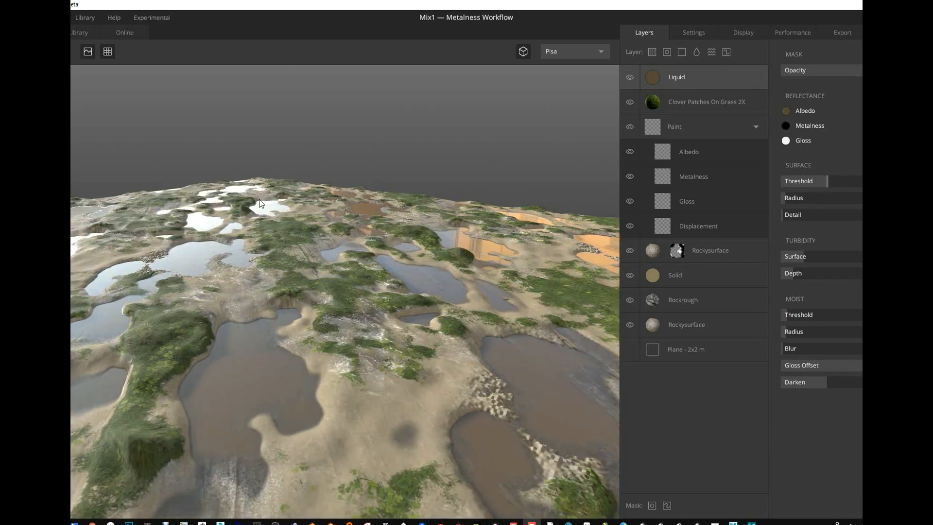
# - Set the liquid's surface radius to roughly a quarter of its range and raise its surface detail close to the maximum
pyautogui.keyDown('alt'); pyautogui.moveTo(253, 268); pyautogui.dragTo(741, 215); pyautogui.keyUp('alt')
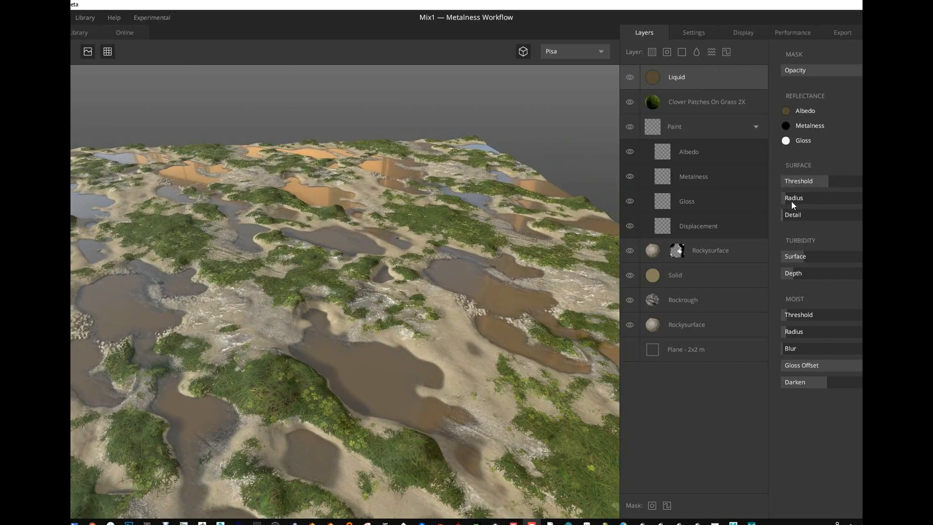
pyautogui.moveTo(816, 199); pyautogui.dragTo(860, 199)
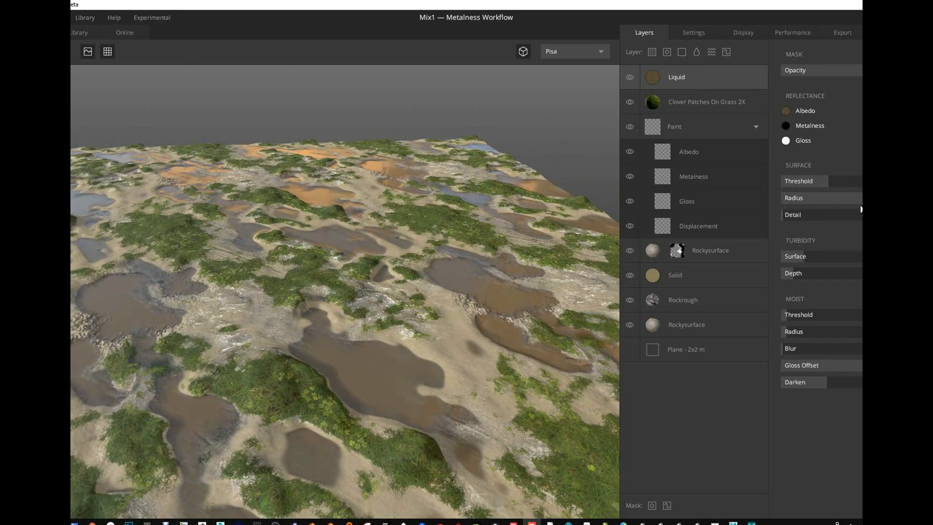
pyautogui.moveTo(227, 294)
pyautogui.keyDown('alt'); pyautogui.mouseDown()
pyautogui.moveTo(208, 266)
pyautogui.moveTo(210, 293)
pyautogui.mouseUp(); pyautogui.keyUp('alt')
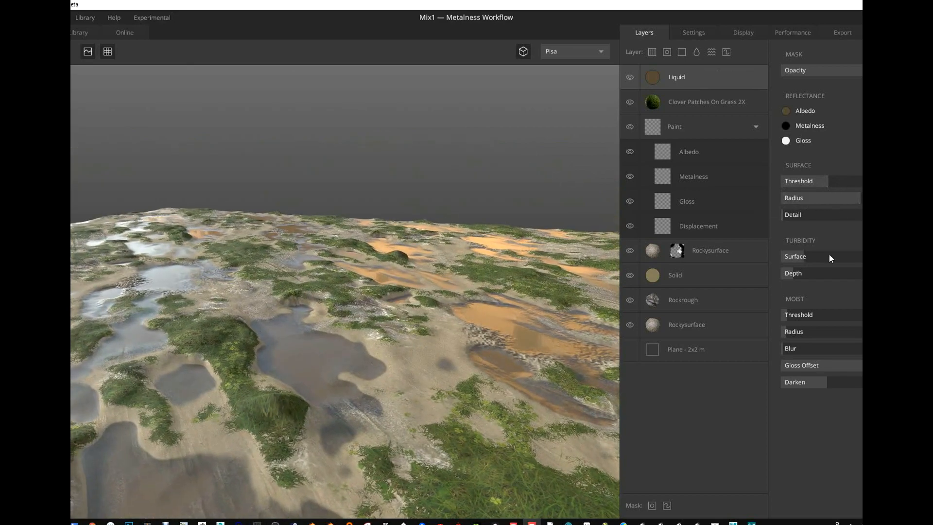
pyautogui.moveTo(848, 203); pyautogui.dragTo(760, 198)
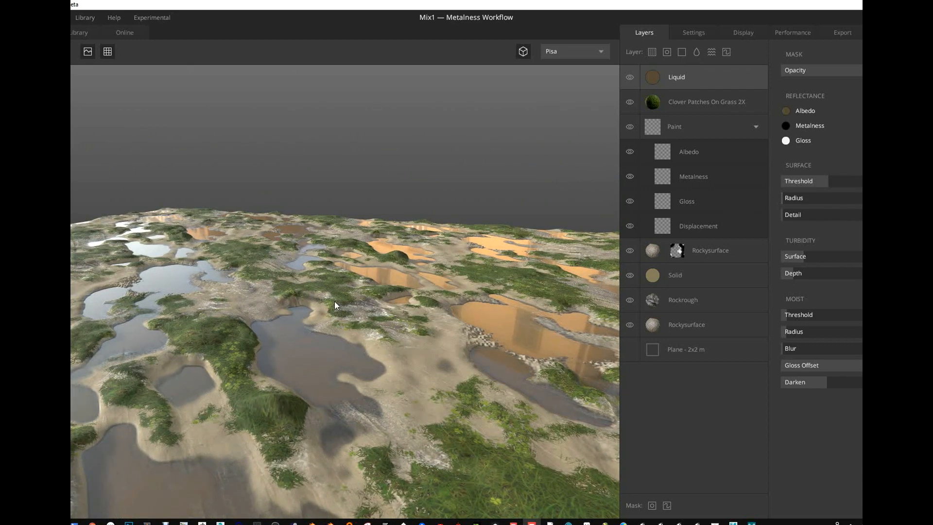
pyautogui.click(857, 203)
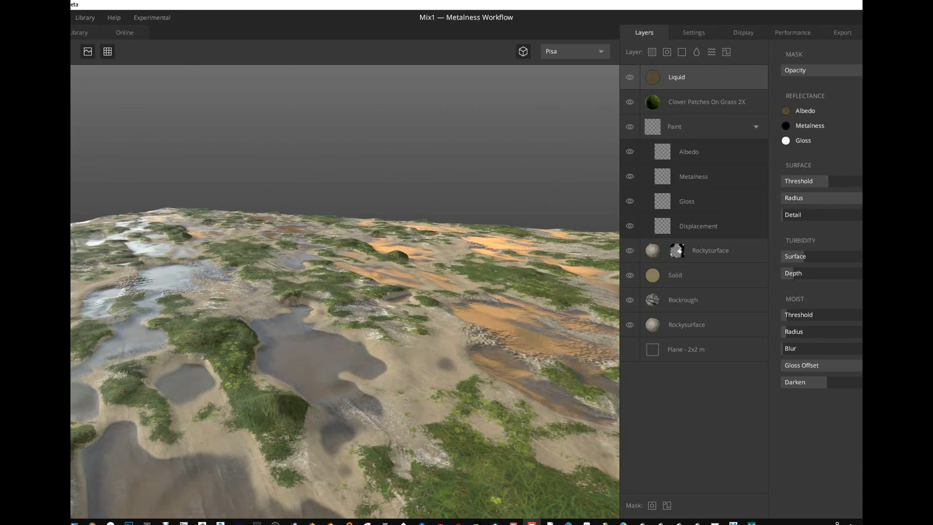
pyautogui.moveTo(856, 203); pyautogui.dragTo(797, 213)
pyautogui.click(833, 217)
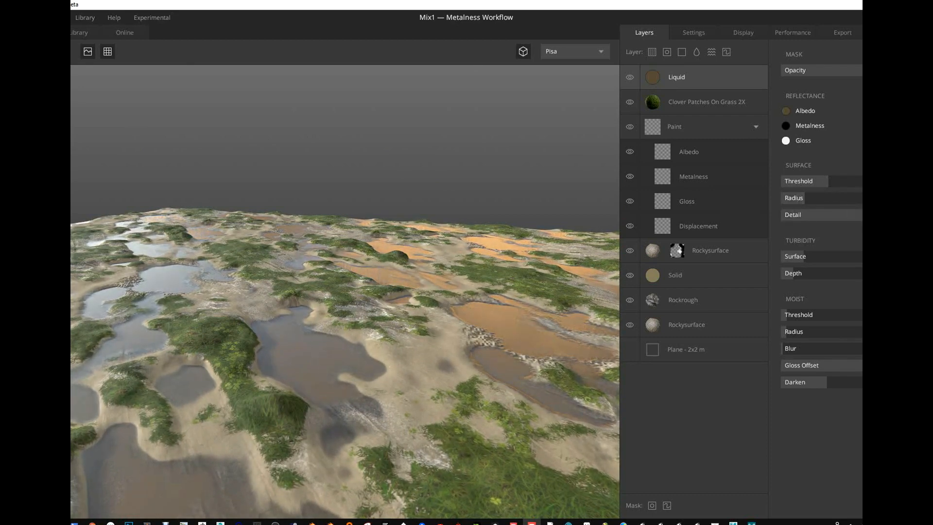
pyautogui.moveTo(844, 214); pyautogui.dragTo(775, 255)
# - Raise the liquid's surface turbidity to somewhat below the middle and set its turbidity depth to about a quarter
pyautogui.click(791, 256)
pyautogui.keyDown('alt'); pyautogui.moveTo(288, 399); pyautogui.dragTo(316, 516, button='right'); pyautogui.keyUp('alt')
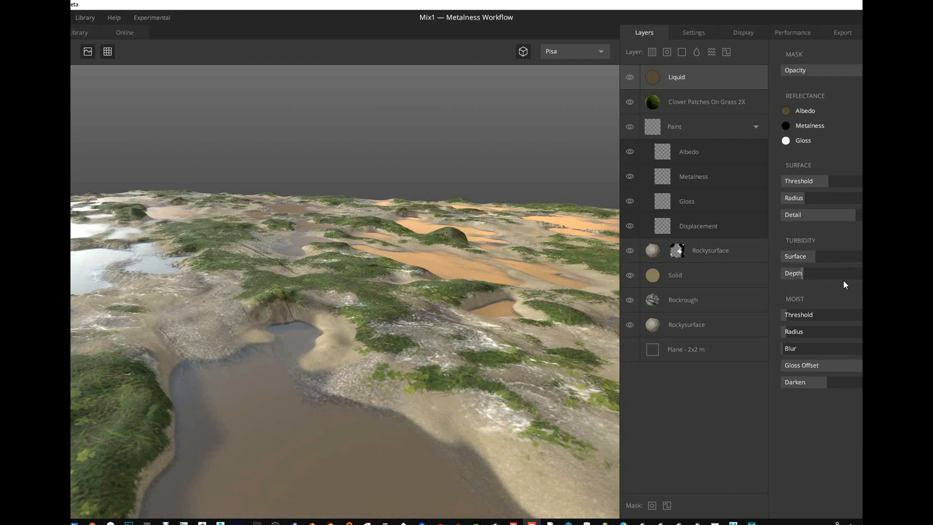
pyautogui.moveTo(843, 280); pyautogui.dragTo(870, 279)
pyautogui.moveTo(778, 283); pyautogui.dragTo(785, 282)
pyautogui.keyDown('alt'); pyautogui.moveTo(392, 382); pyautogui.dragTo(403, 338, button='right'); pyautogui.keyUp('alt')
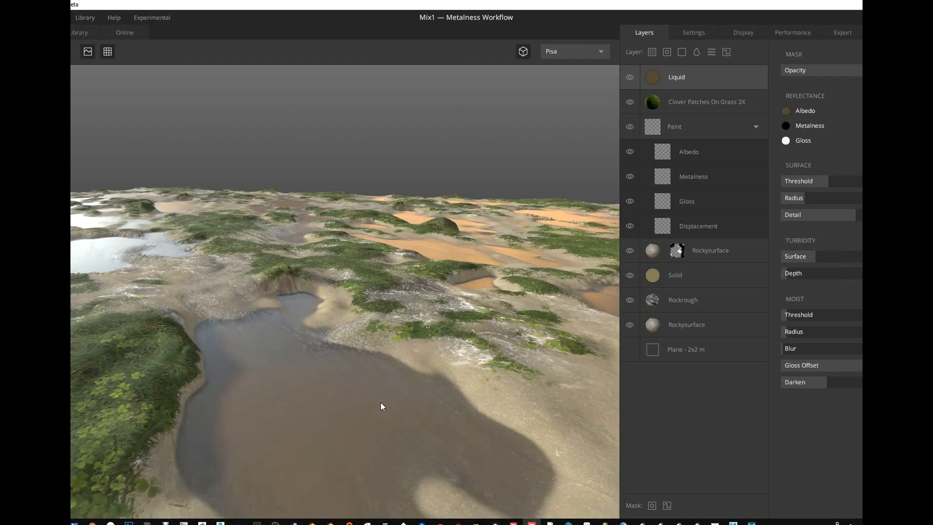
pyautogui.moveTo(792, 276); pyautogui.dragTo(868, 275)
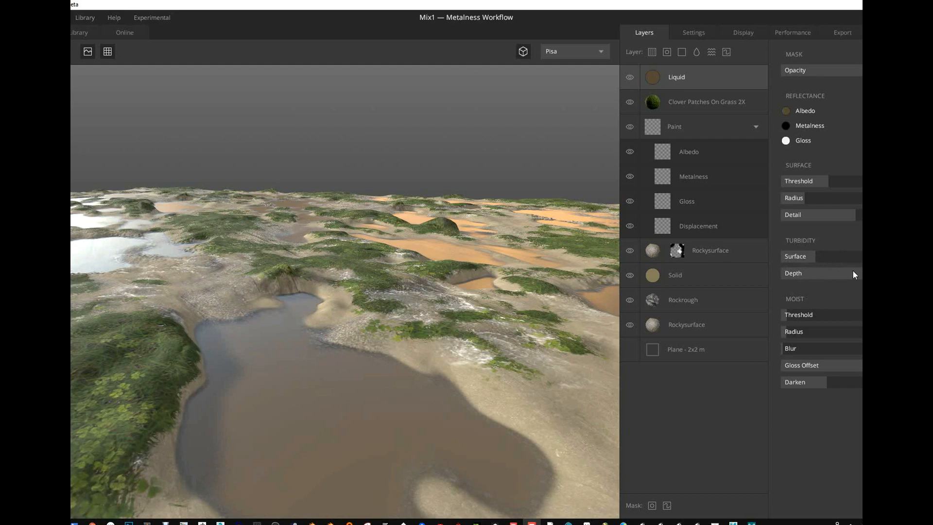
pyautogui.click(809, 275)
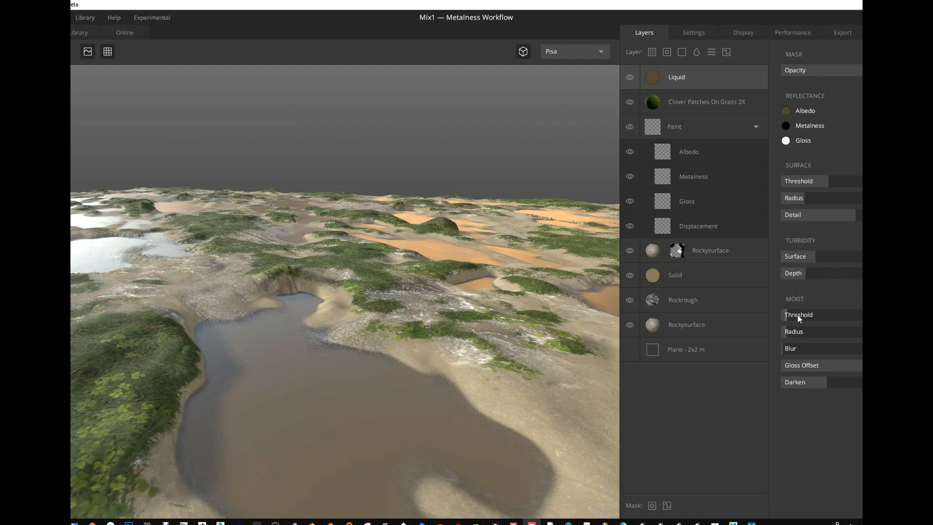
# - Raise the liquid's moist threshold, radius and blur slightly, set Gloss Offset to the maximum and increase Darken slightly past the middle
pyautogui.moveTo(797, 314); pyautogui.dragTo(805, 349)
pyautogui.moveTo(441, 284); pyautogui.dragTo(502, 290)
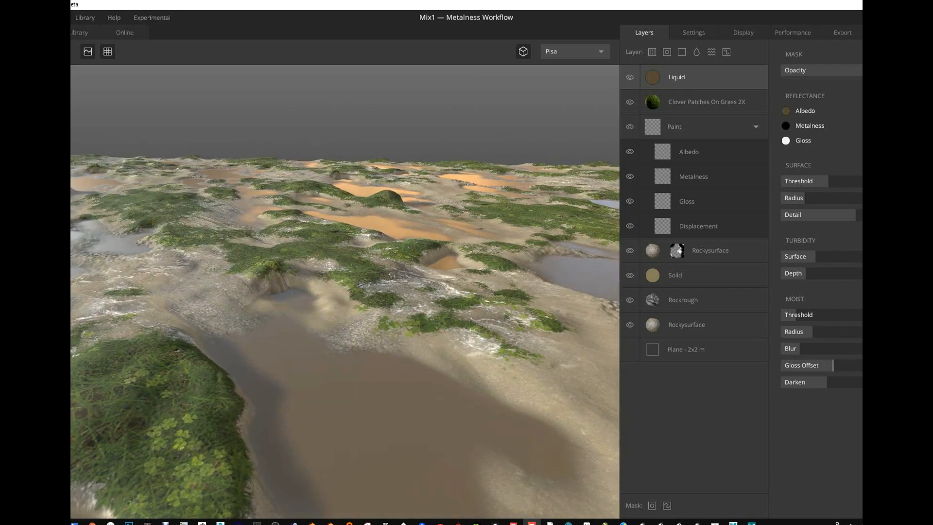
pyautogui.moveTo(387, 276); pyautogui.dragTo(357, 265)
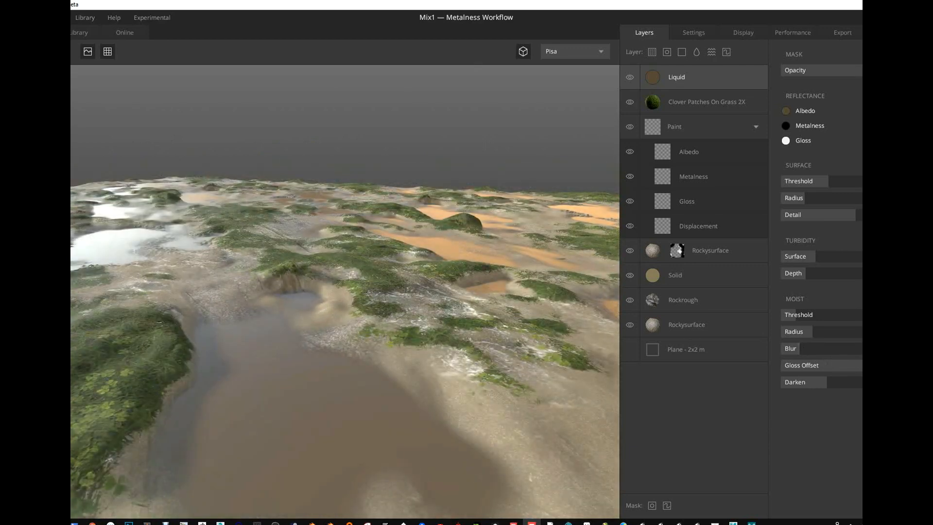
pyautogui.moveTo(859, 366)
pyautogui.mouseDown()
pyautogui.moveTo(806, 367)
pyautogui.moveTo(861, 365)
pyautogui.mouseUp()
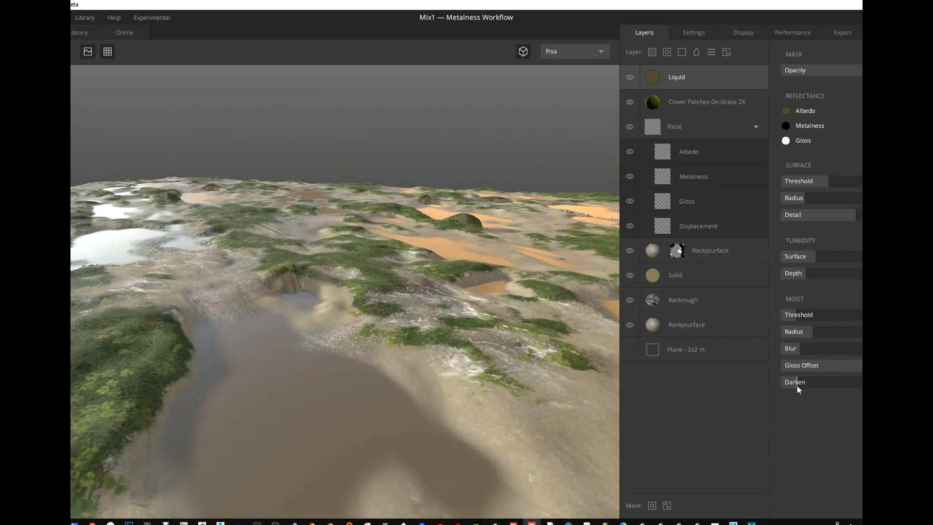
pyautogui.moveTo(797, 383); pyautogui.dragTo(834, 382)
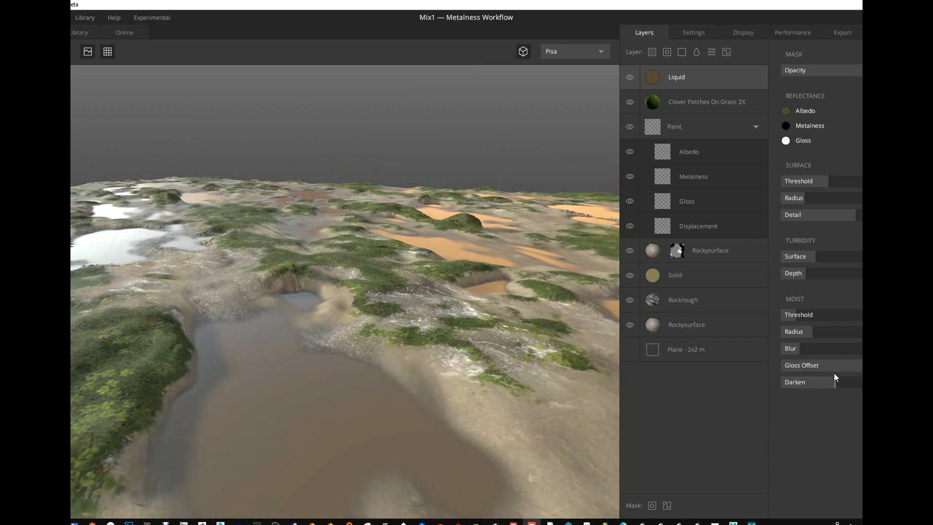
# - Change the liquid's albedo colour to dark green with hex value 154206
pyautogui.moveTo(509, 263)
pyautogui.mouseDown()
pyautogui.moveTo(526, 213)
pyautogui.moveTo(492, 220)
pyautogui.moveTo(525, 257)
pyautogui.moveTo(573, 274)
pyautogui.mouseUp()
pyautogui.click(599, 270)
pyautogui.click(570, 276)
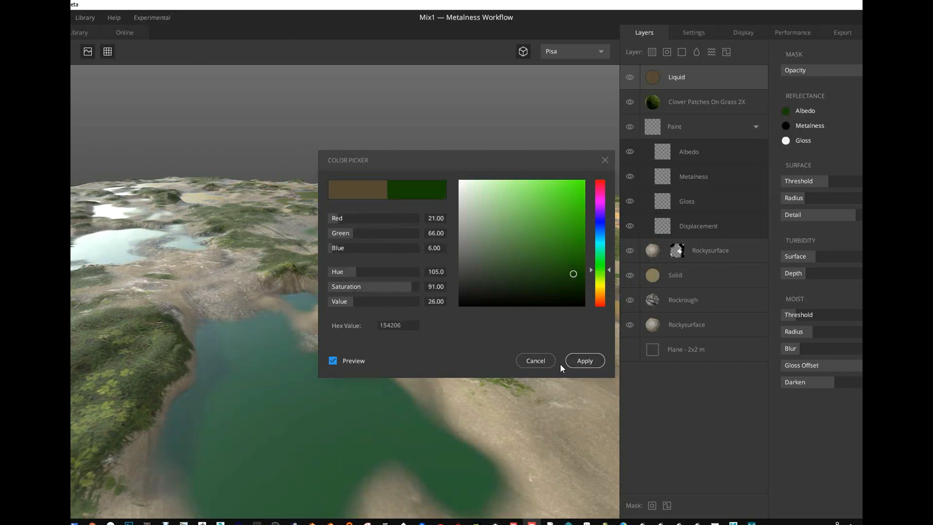
pyautogui.click(583, 362)
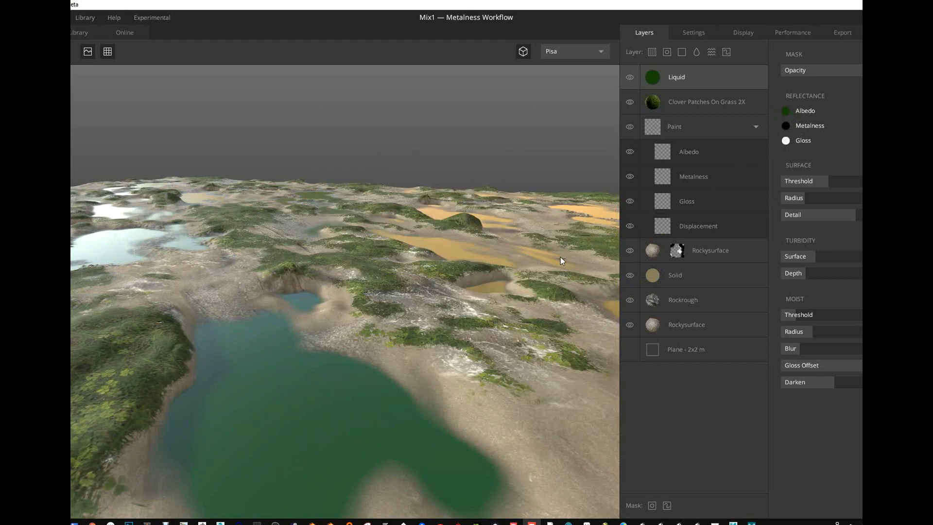
# - Raise the liquid's metalness by applying the colour B13434
pyautogui.click(786, 125)
pyautogui.moveTo(559, 263); pyautogui.dragTo(547, 217)
pyautogui.click(594, 363)
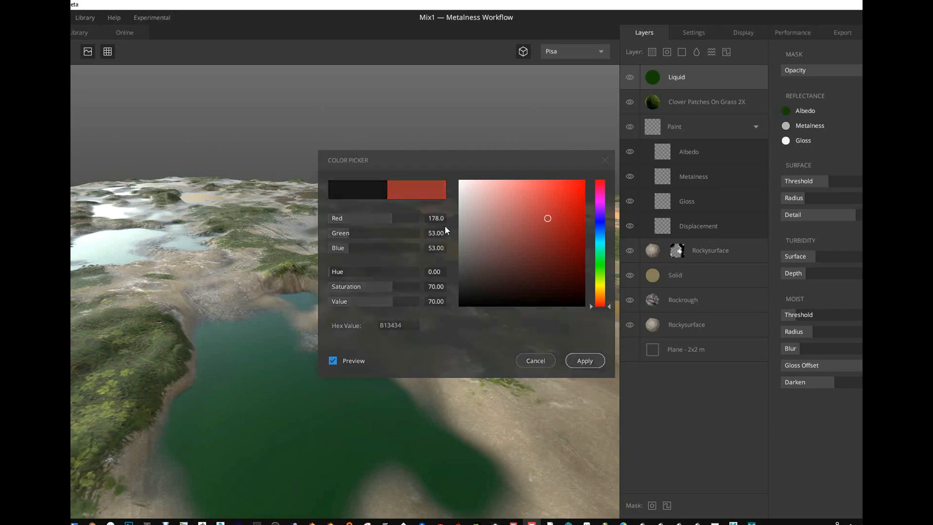
# - Set the liquid's gloss to black, hex value 000000
pyautogui.moveTo(410, 265); pyautogui.dragTo(416, 211)
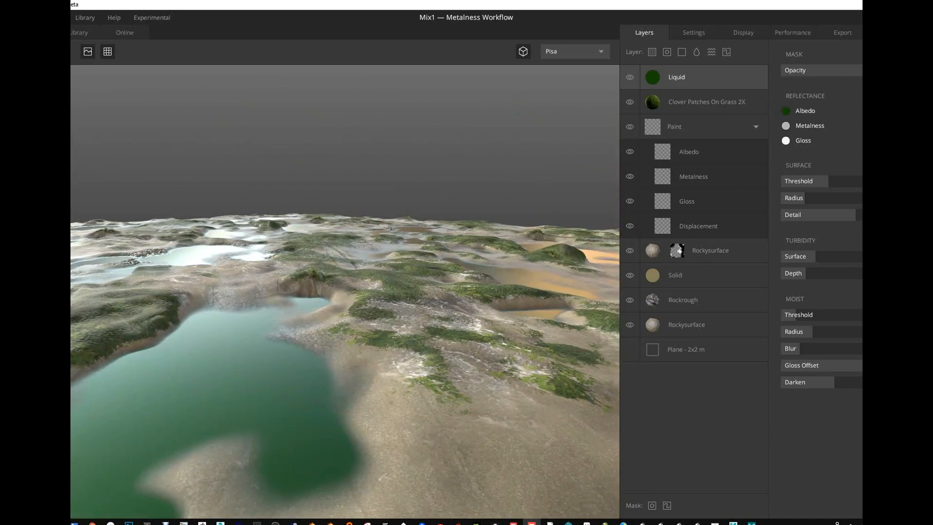
pyautogui.click(787, 140)
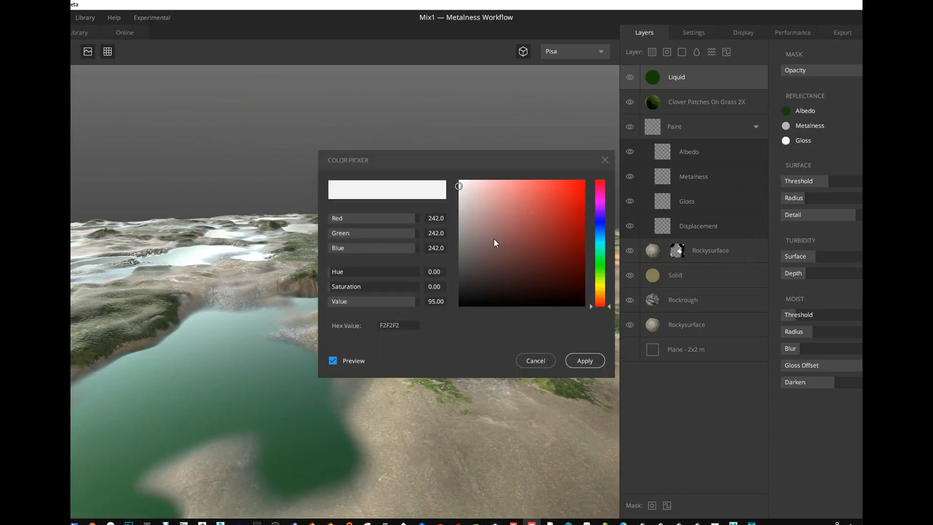
pyautogui.click(469, 253)
pyautogui.moveTo(465, 262)
pyautogui.mouseDown()
pyautogui.moveTo(464, 281)
pyautogui.moveTo(450, 186)
pyautogui.moveTo(419, 325)
pyautogui.mouseUp()
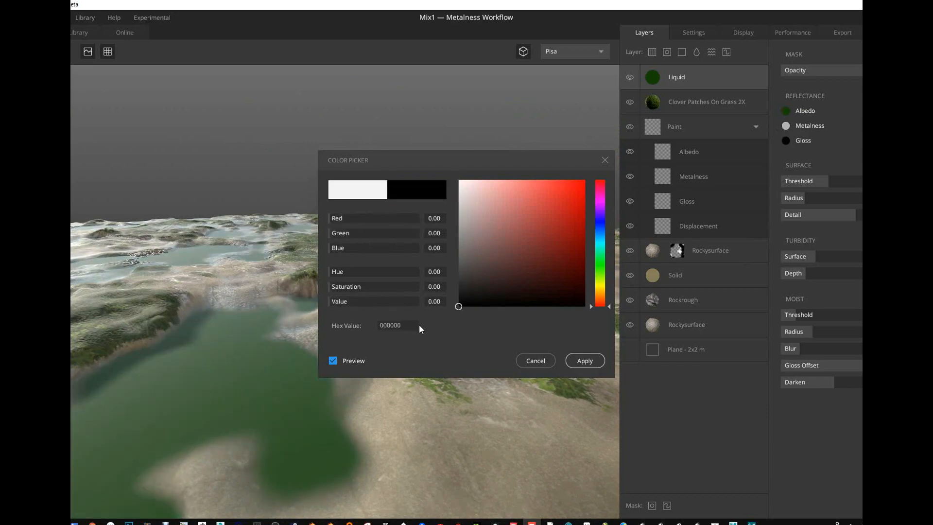
pyautogui.click(590, 363)
# - Set the liquid's gloss to a nearly white value
pyautogui.keyDown('alt'); pyautogui.moveTo(421, 308); pyautogui.dragTo(392, 323); pyautogui.keyUp('alt')
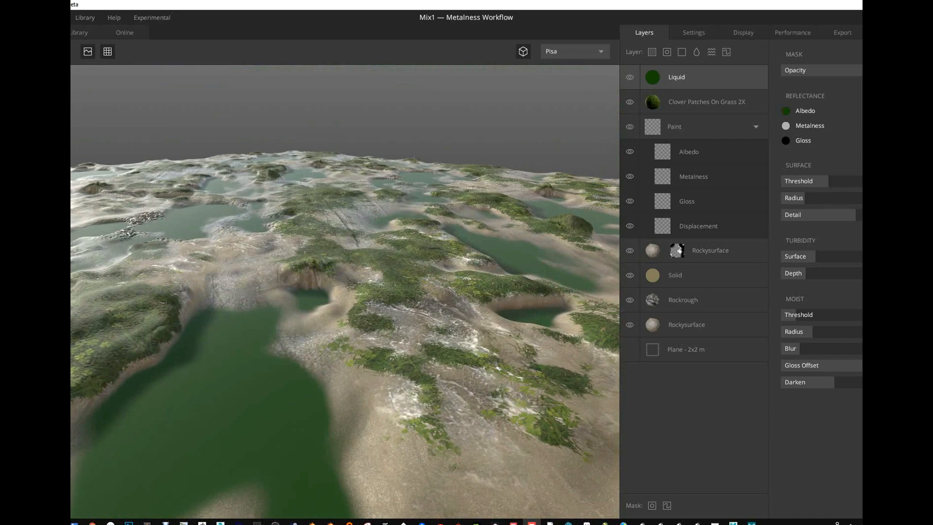
pyautogui.click(786, 140)
pyautogui.click(459, 193)
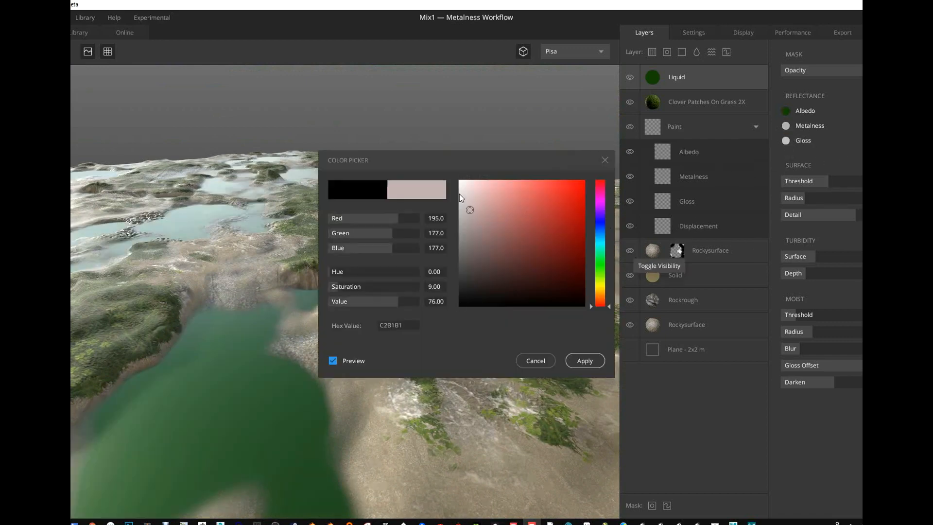
pyautogui.moveTo(459, 191); pyautogui.dragTo(458, 190)
pyautogui.click(584, 361)
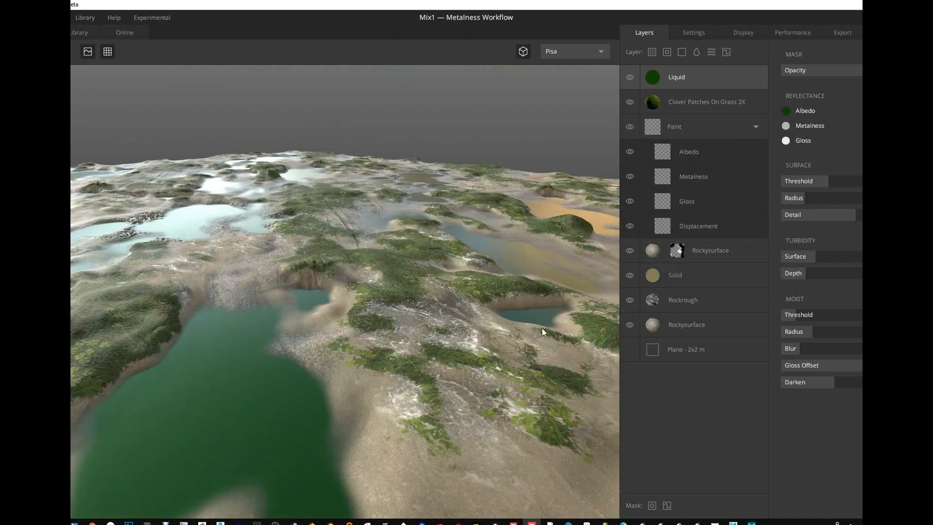
# - Lower the liquid's surface threshold slightly to shrink the puddles and change its albedo to a very dark brown, hex value 282319
pyautogui.keyDown('alt'); pyautogui.moveTo(541, 328); pyautogui.dragTo(281, 223); pyautogui.keyUp('alt')
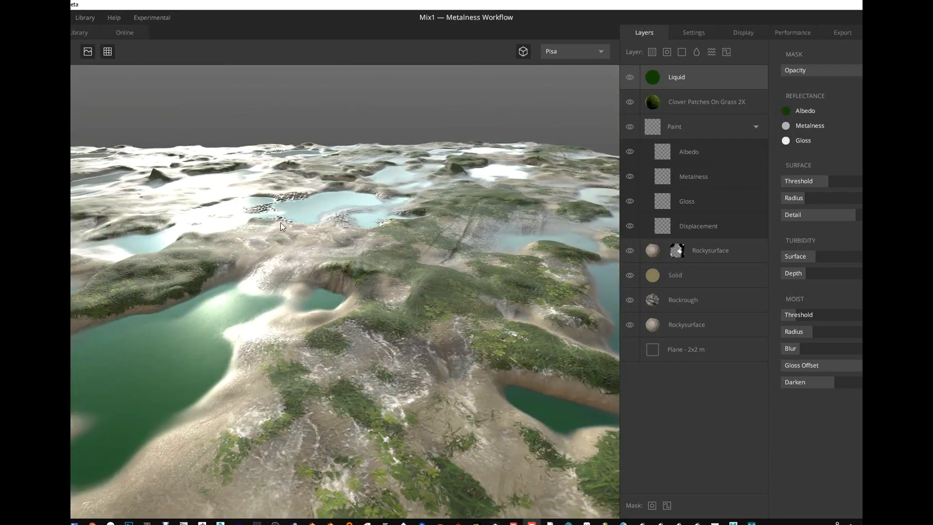
pyautogui.moveTo(821, 181)
pyautogui.mouseDown()
pyautogui.moveTo(806, 180)
pyautogui.moveTo(822, 181)
pyautogui.mouseUp()
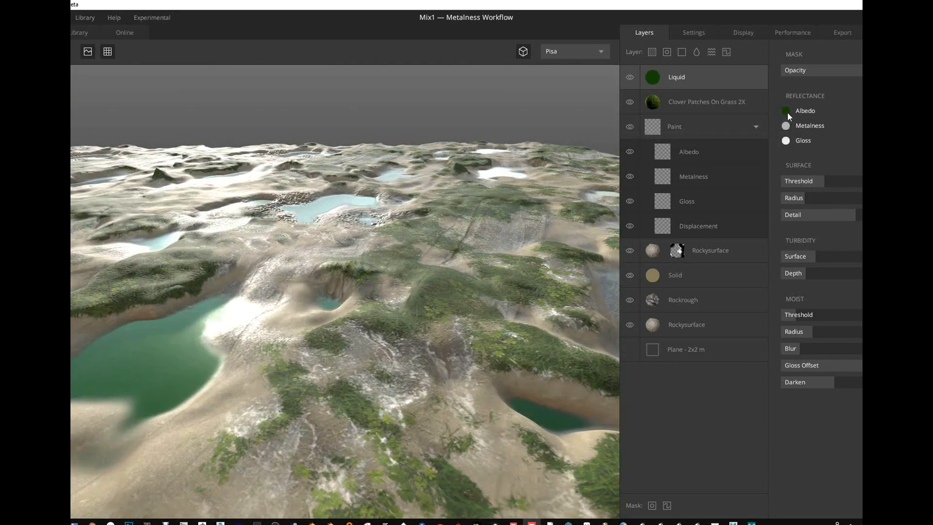
pyautogui.click(785, 110)
pyautogui.click(602, 291)
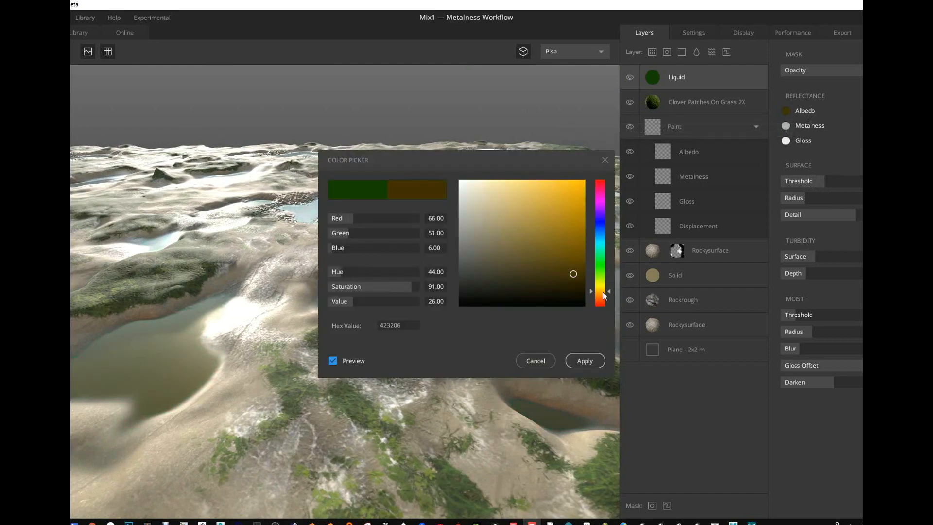
pyautogui.moveTo(540, 278); pyautogui.dragTo(506, 289)
pyautogui.click(584, 360)
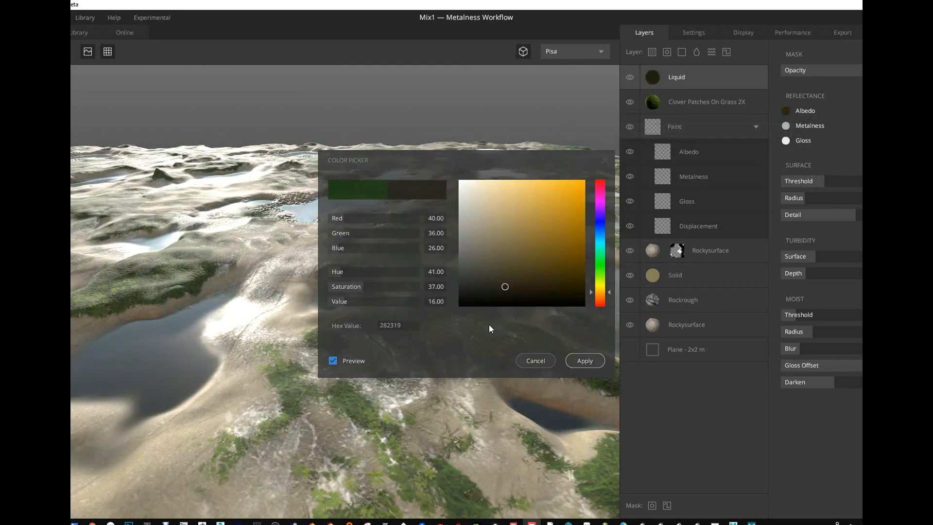
pyautogui.moveTo(494, 325); pyautogui.dragTo(313, 362)
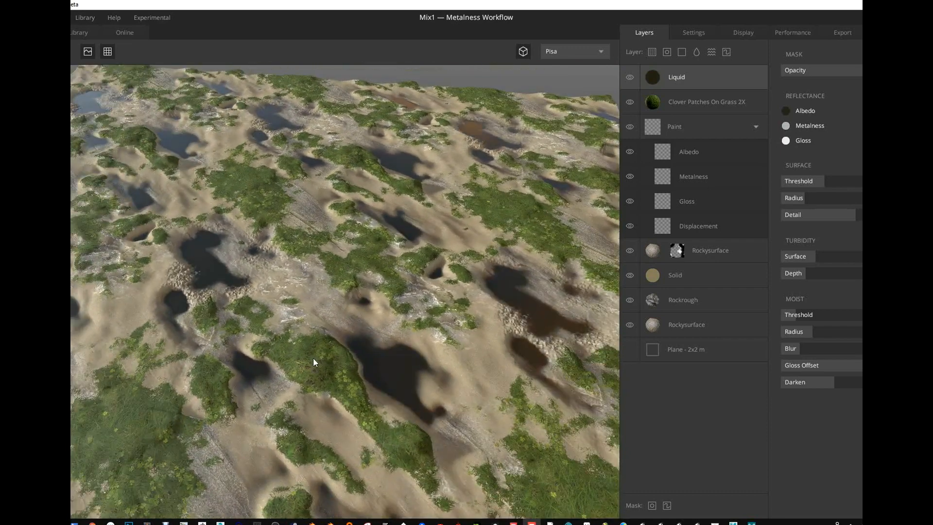
pyautogui.scroll(3, 360, 402)
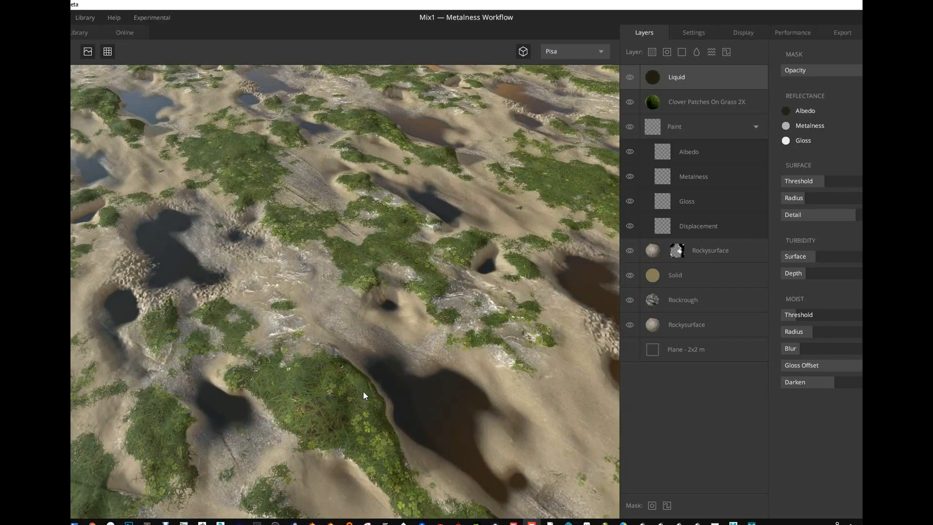